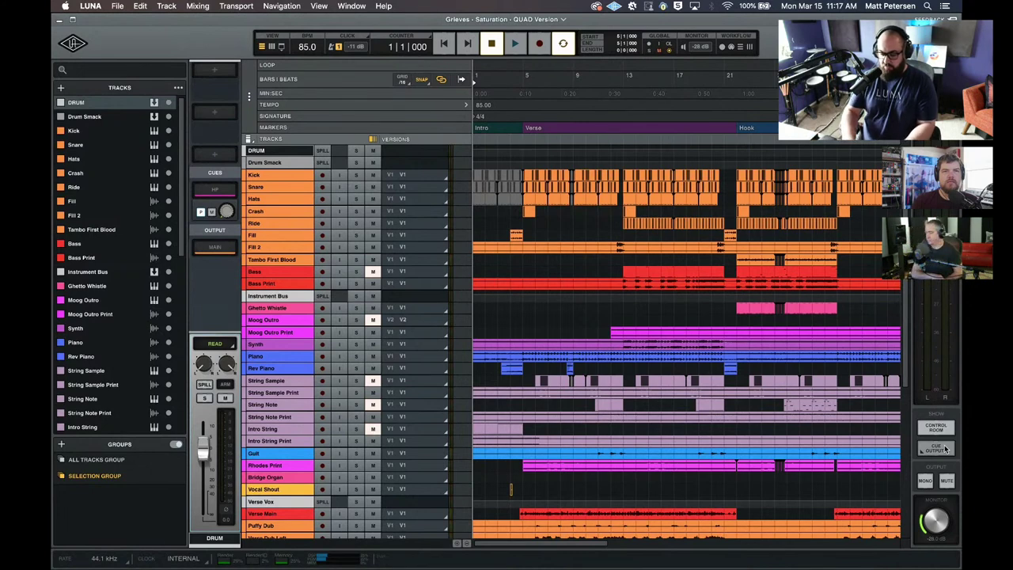
# Look at the cue outputs, close them, and show the Control Room section with Monitor as the source
pyautogui.click(944, 449)
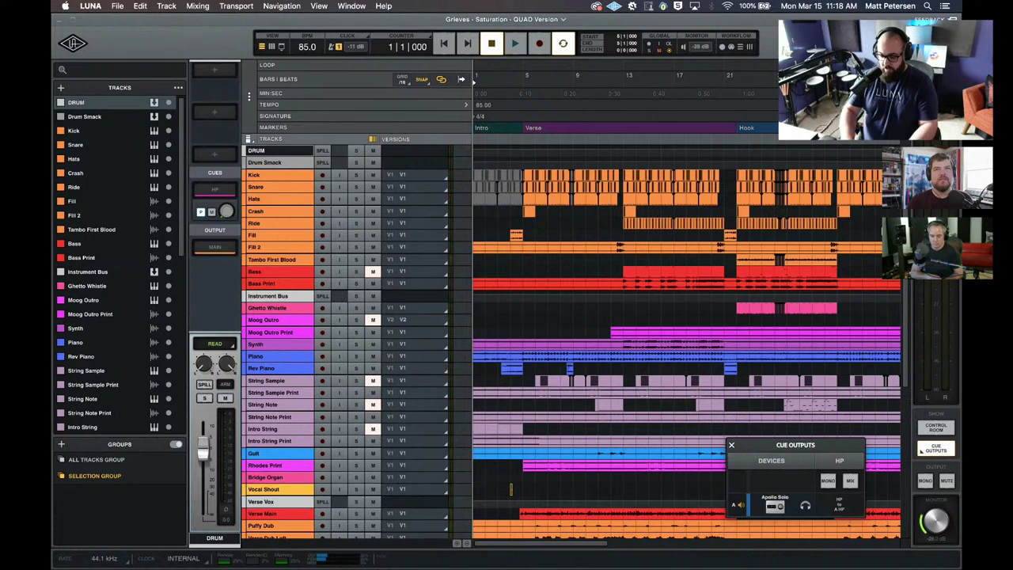
pyautogui.click(732, 445)
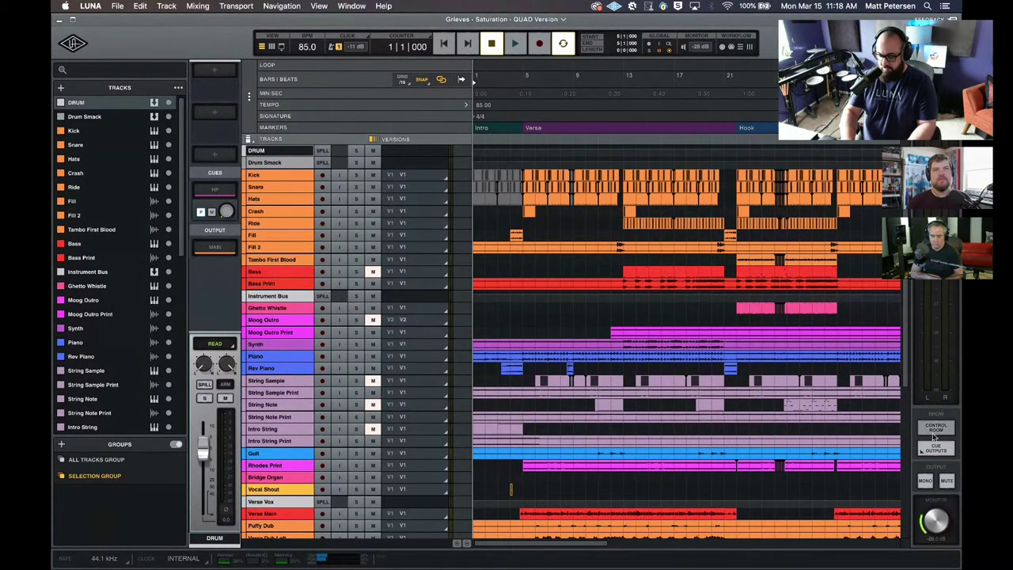
pyautogui.click(934, 436)
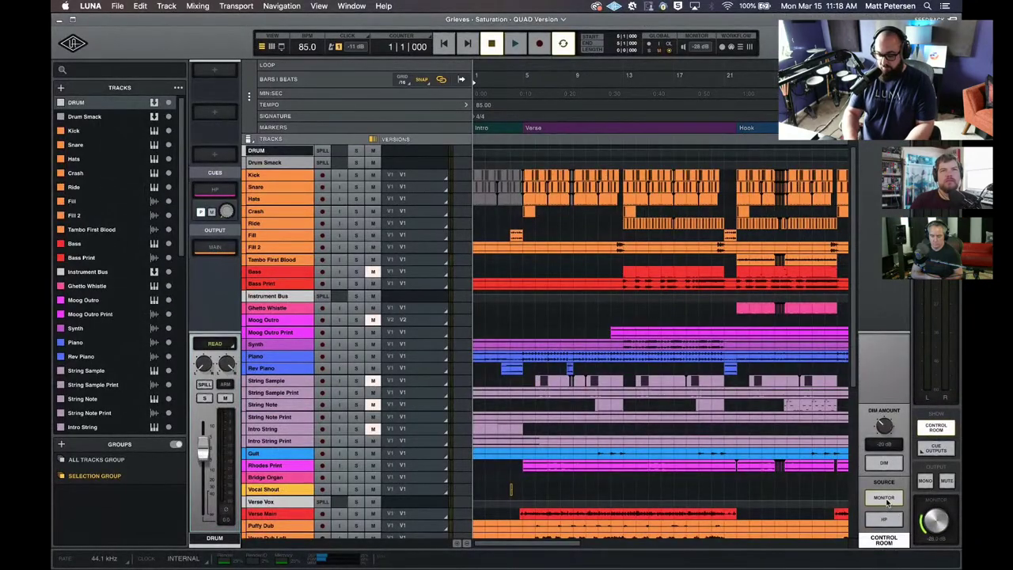
pyautogui.click(887, 500)
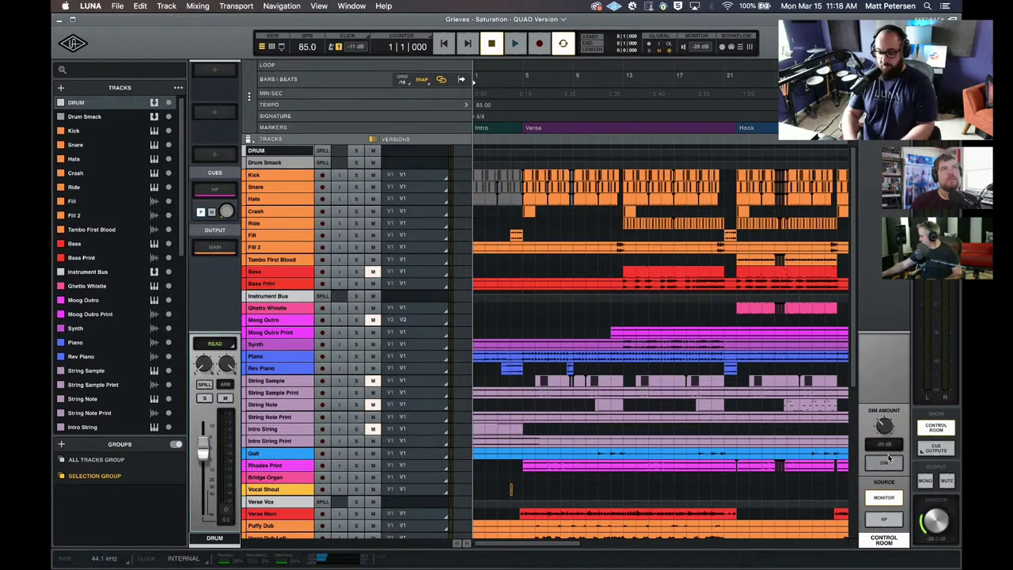
# In the cue outputs, switch the HP output to the monitor mix and back to HP, then mute the monitor output
pyautogui.click(943, 449)
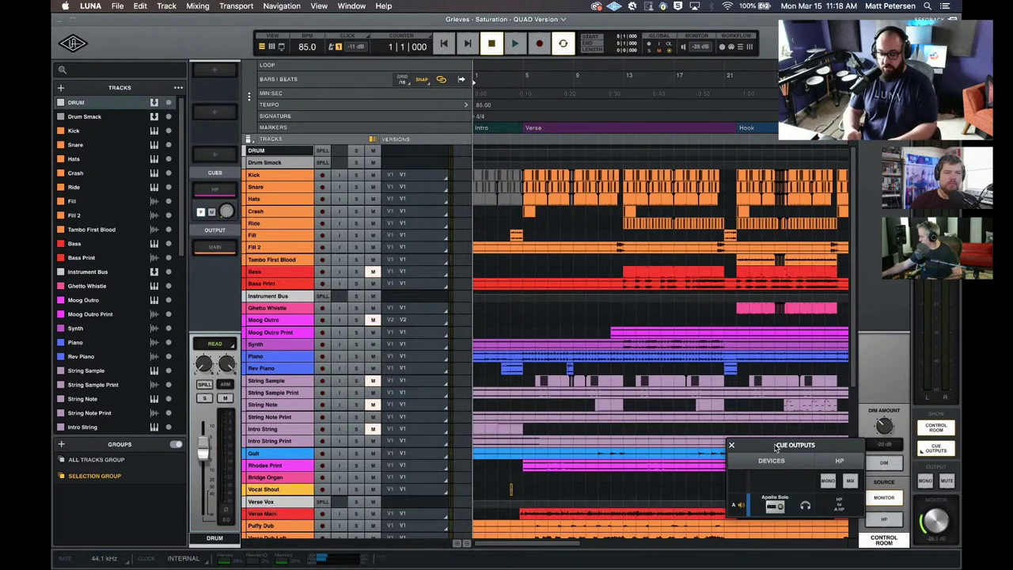
pyautogui.click(850, 483)
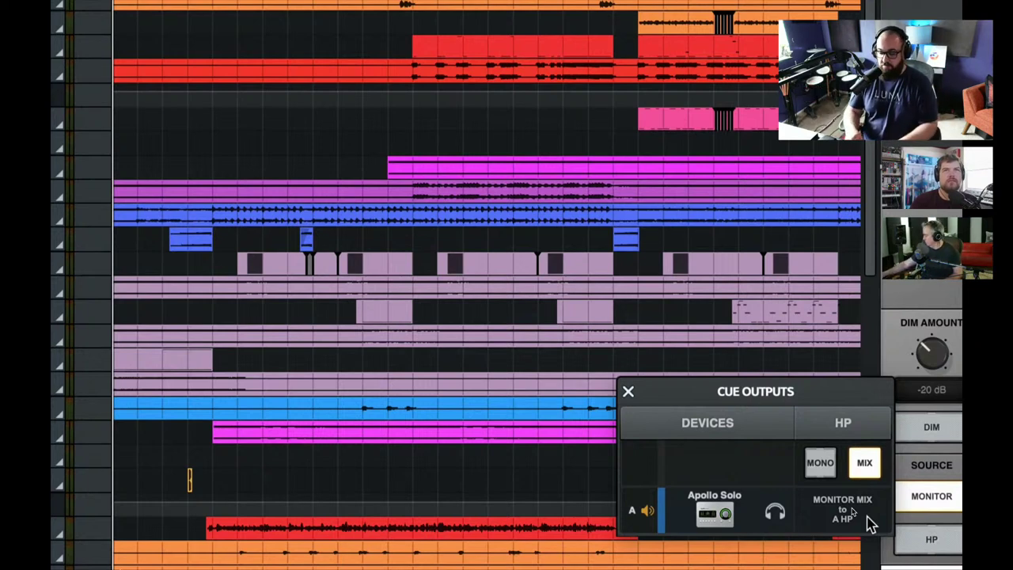
pyautogui.click(874, 463)
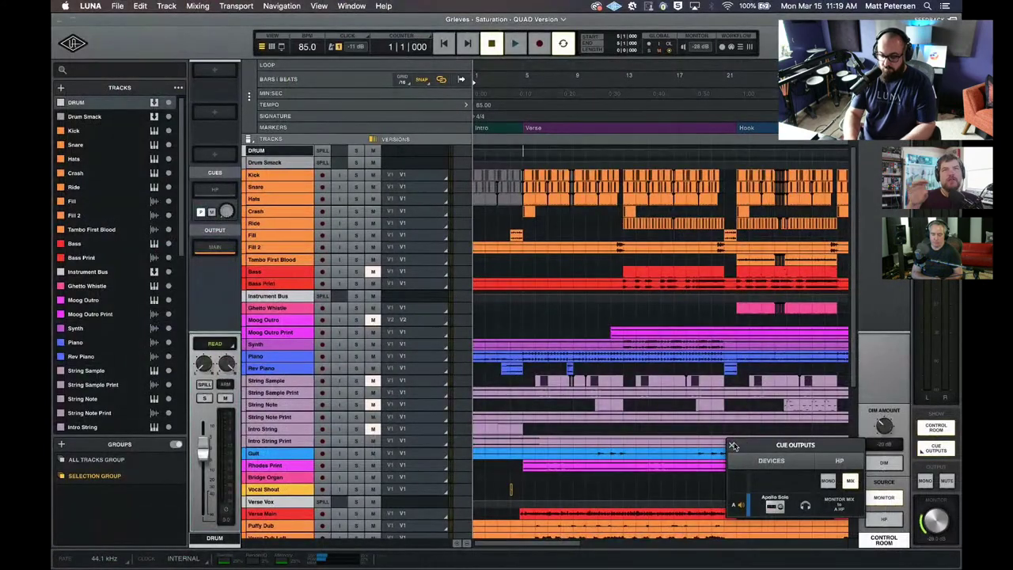
pyautogui.click(949, 482)
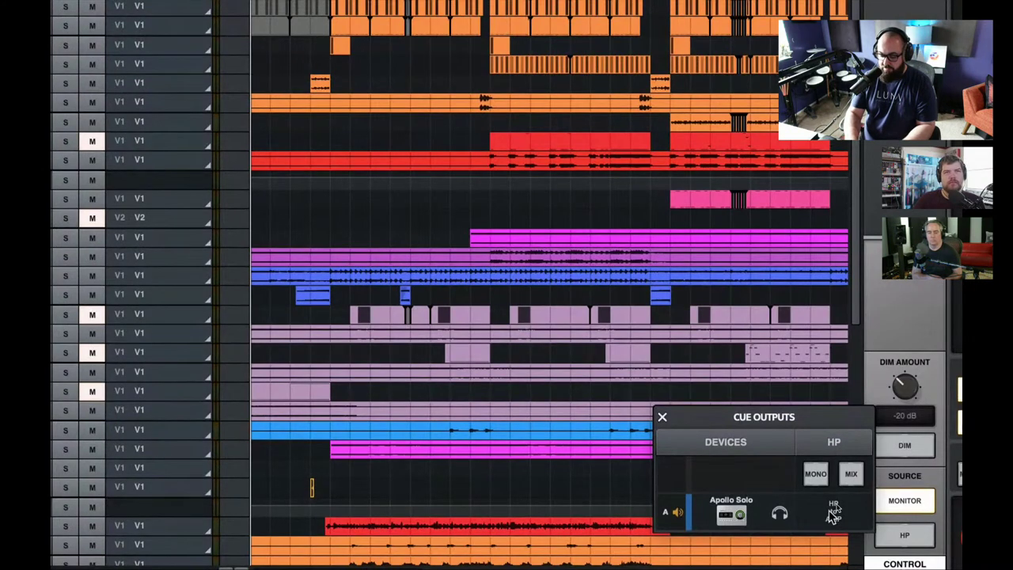
pyautogui.click(662, 416)
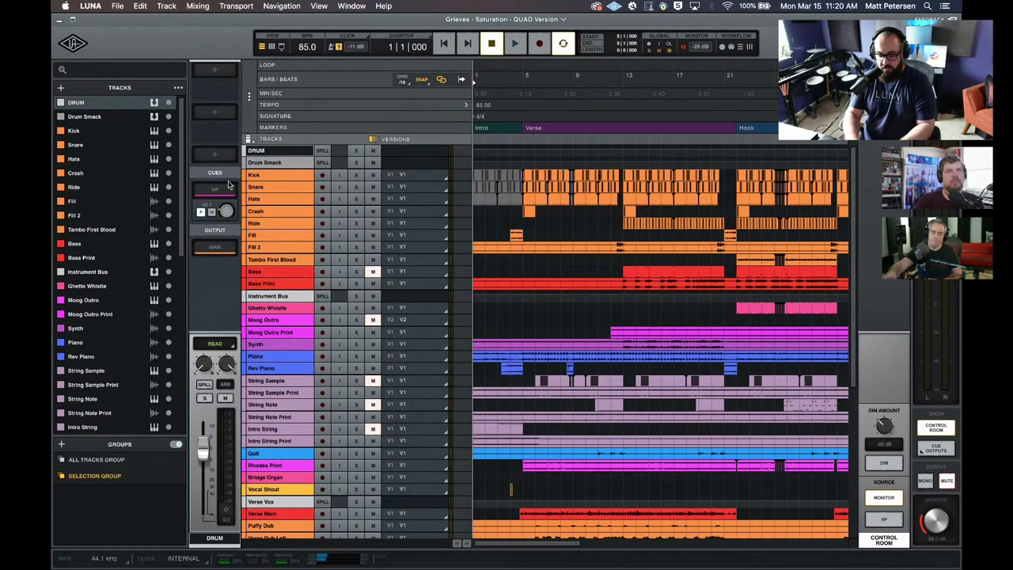
# Examine the HP cue send on the DRUM bus and on the MAIN bus
pyautogui.moveTo(228, 186)
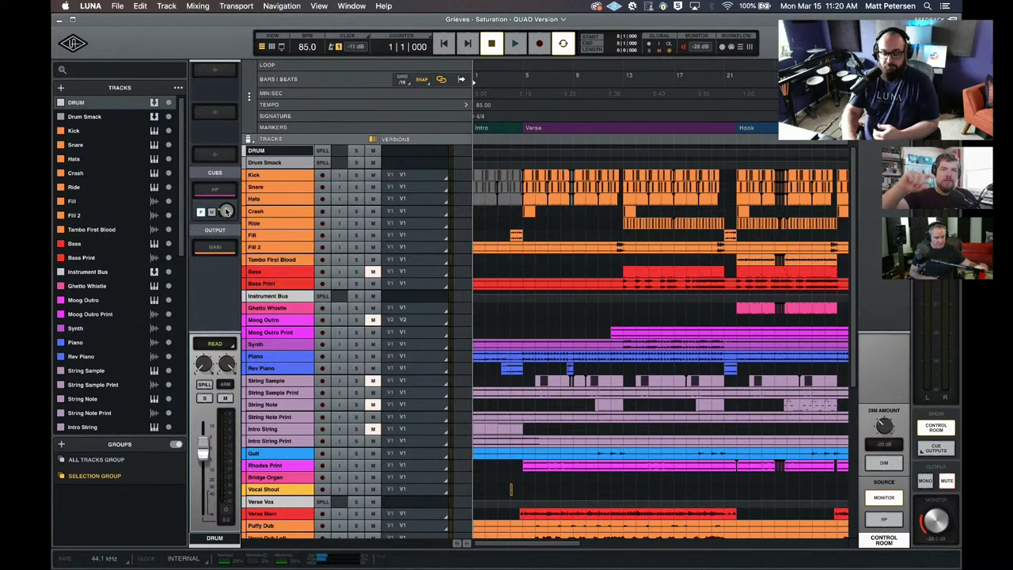
pyautogui.scroll(-10, 278, 339)
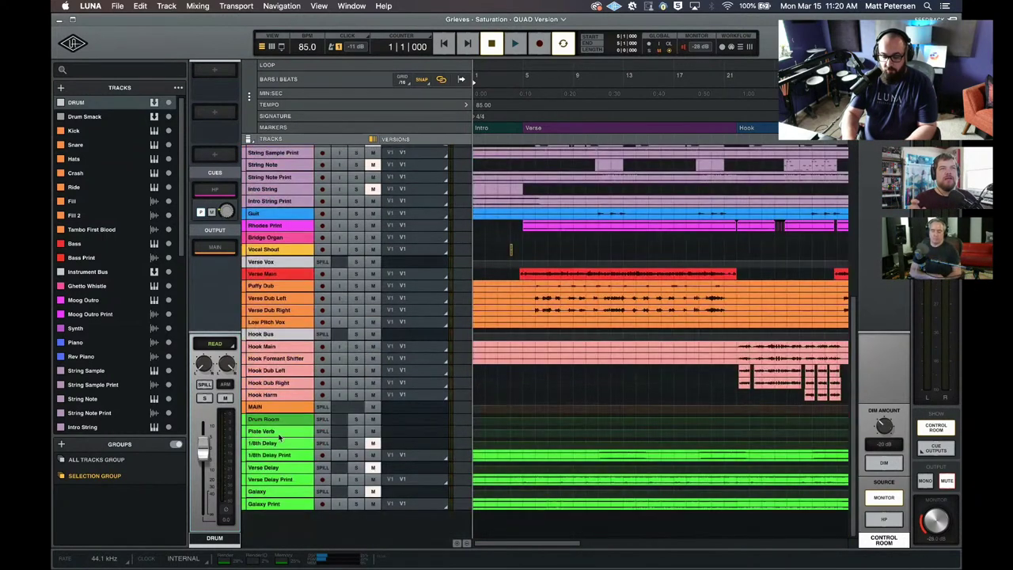
pyautogui.click(263, 406)
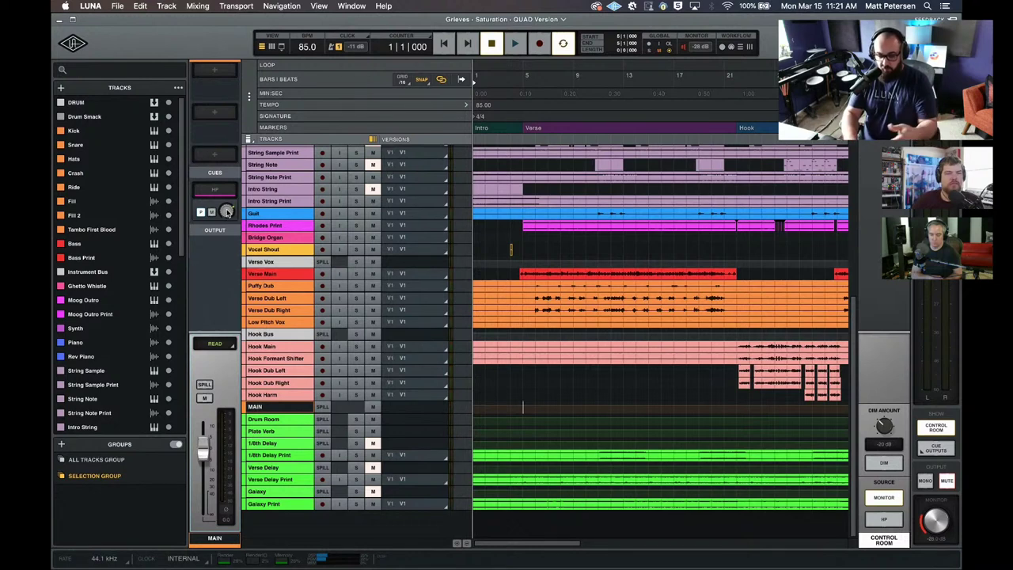
# Select the Verse Vox bus and copy the mix to Cue 1 from its channel fader
pyautogui.click(264, 262)
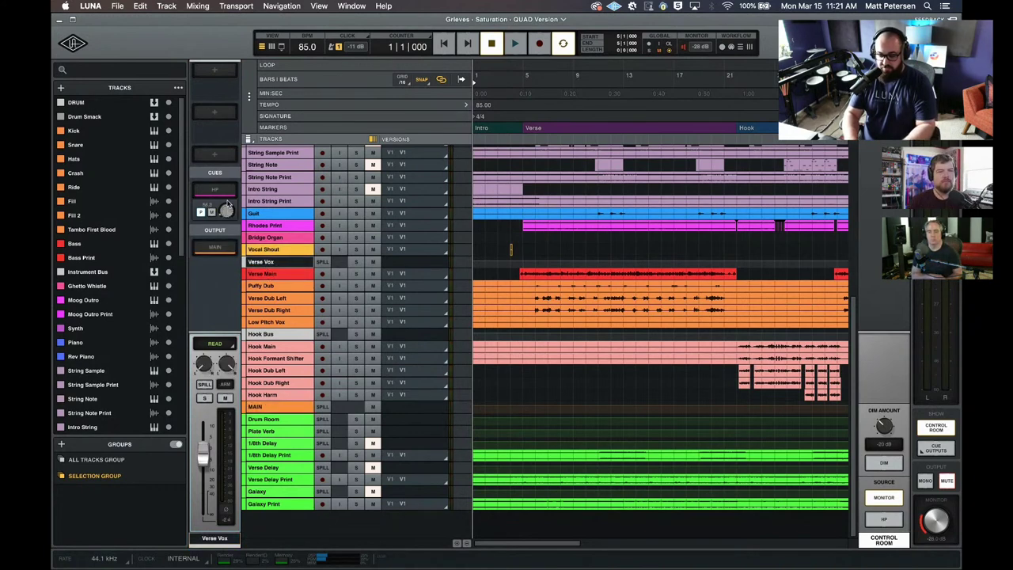
pyautogui.moveTo(228, 197)
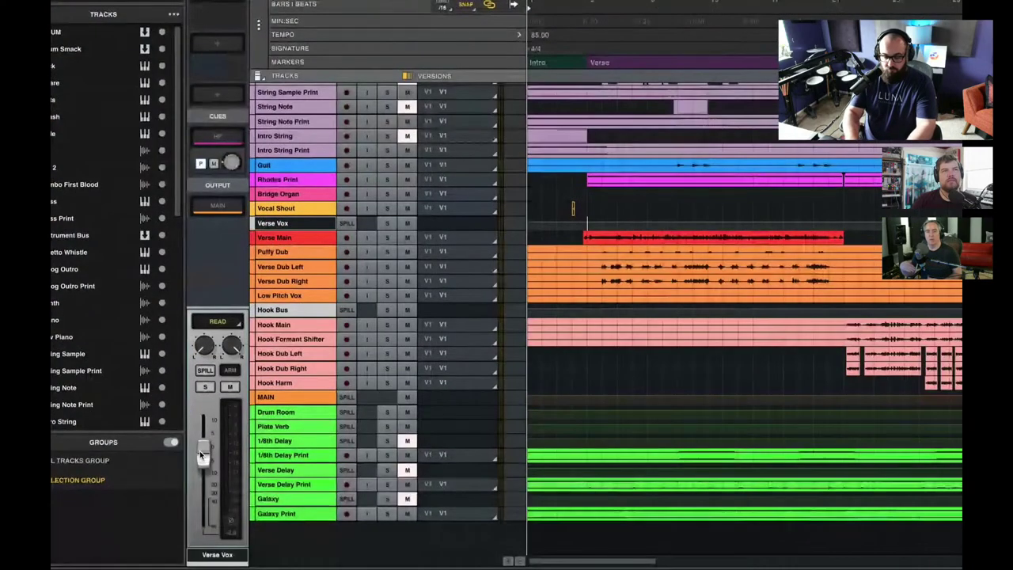
pyautogui.rightClick(200, 453)
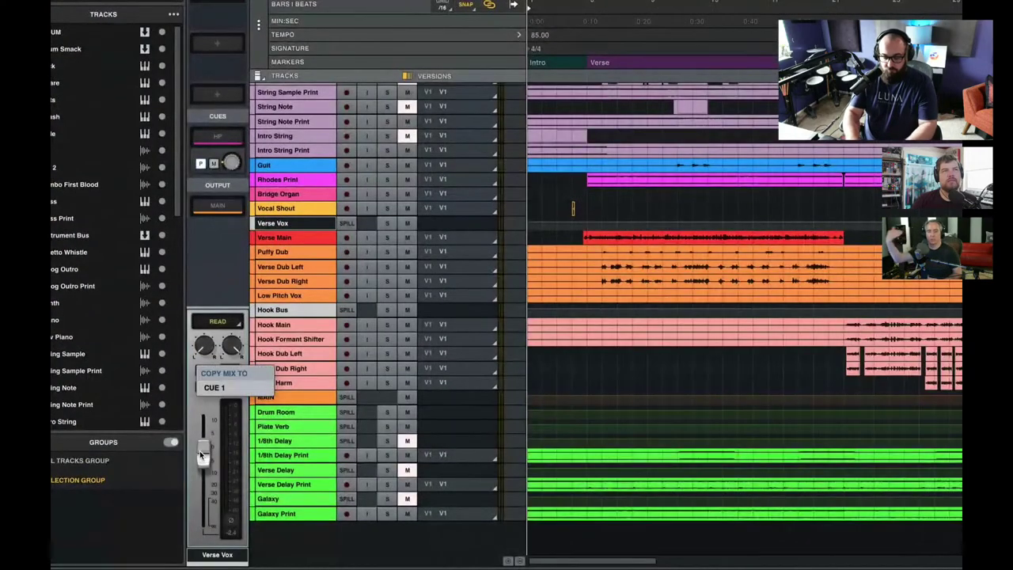
pyautogui.click(224, 389)
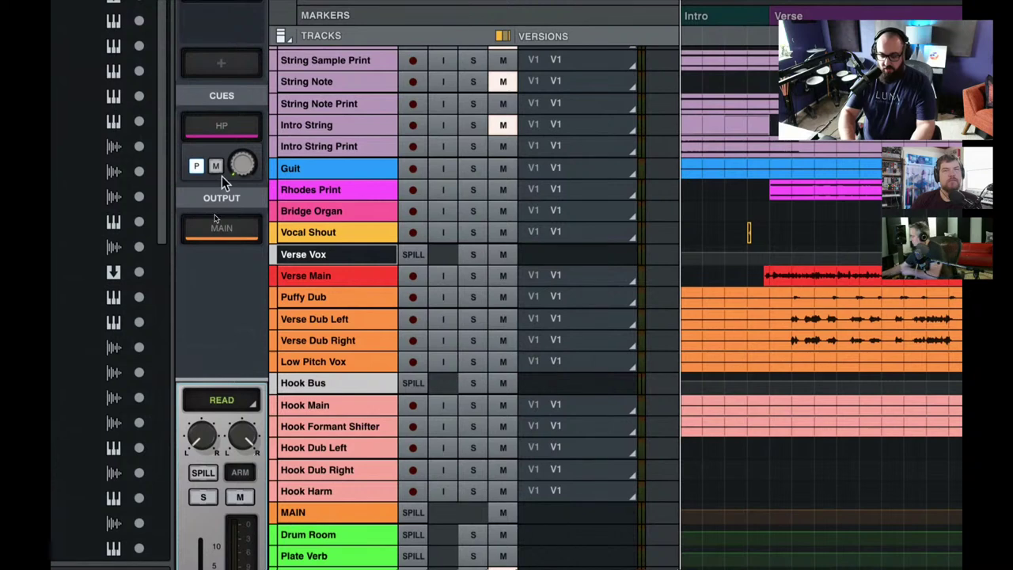
# Turn off pre-fader mode on the Verse Vox bus's HP cue send
pyautogui.click(198, 167)
pyautogui.scroll(-3, 214, 306)
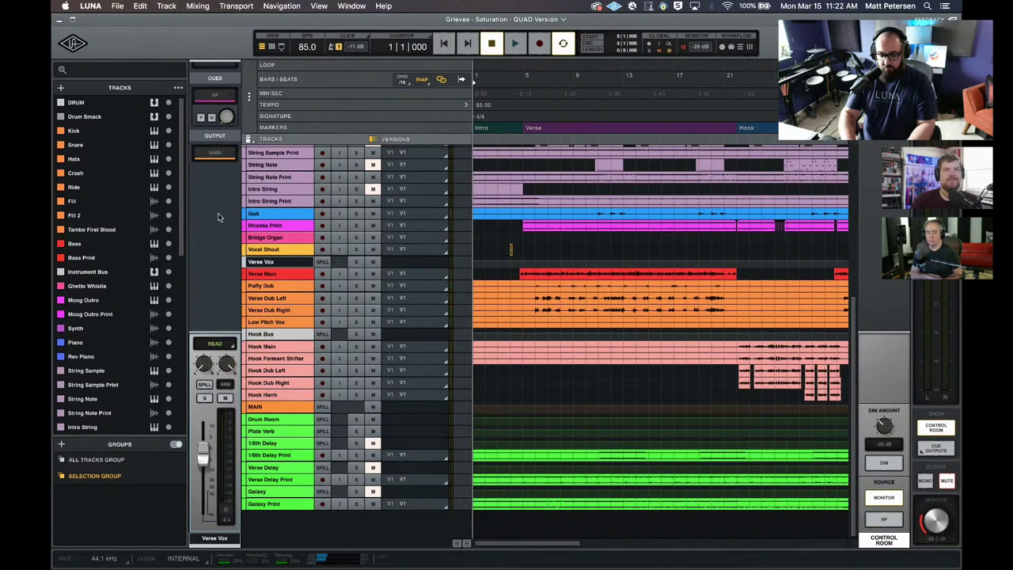
pyautogui.scroll(1, 220, 212)
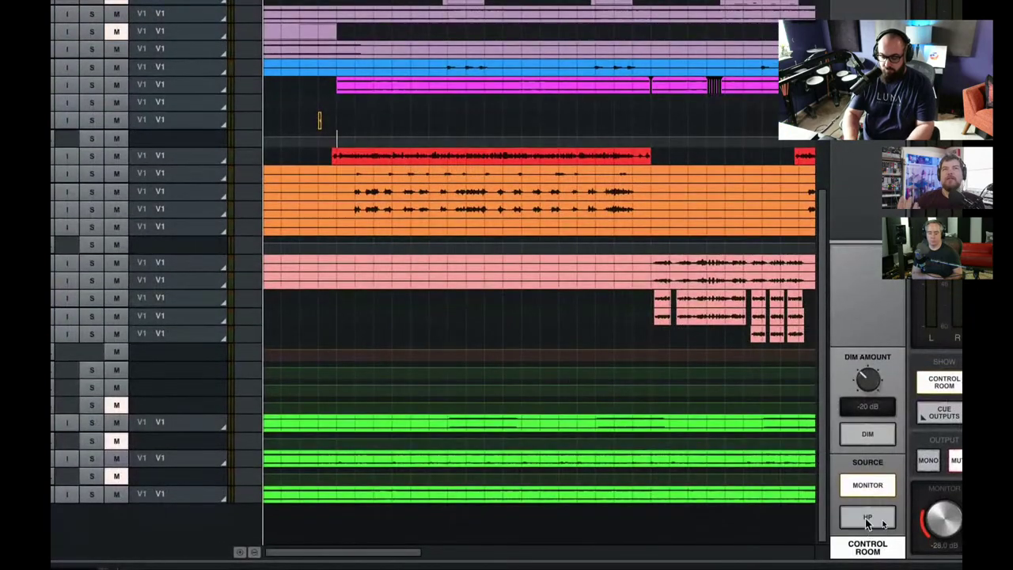
# Switch the Control Room source to HP and back to Monitor
pyautogui.click(868, 527)
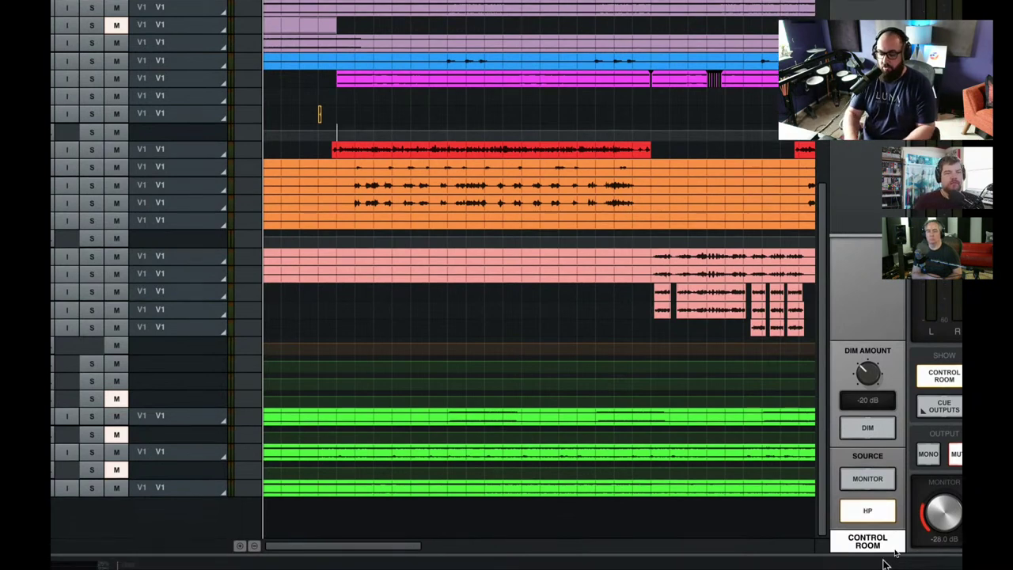
pyautogui.click(876, 482)
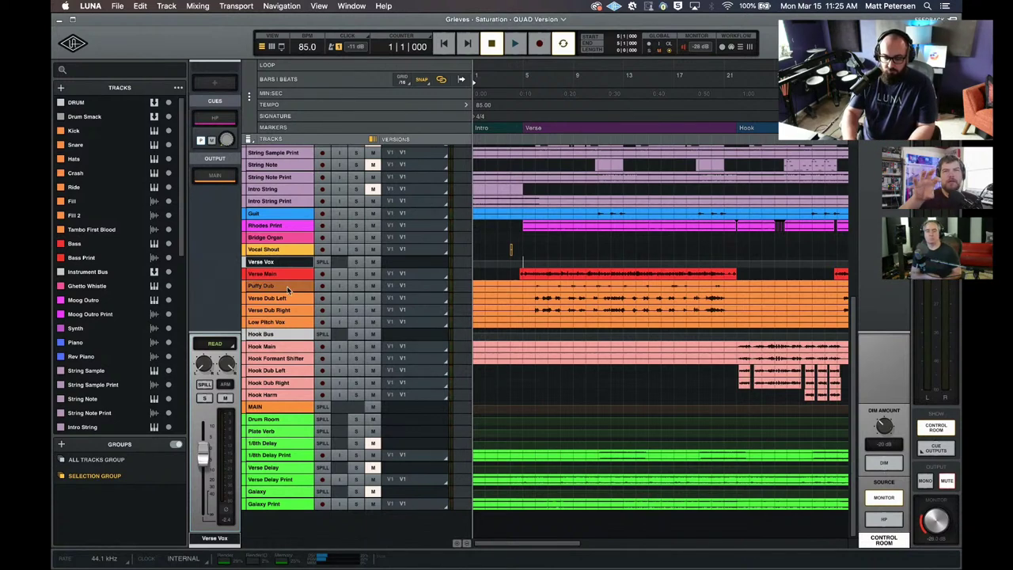
# Switch to the mixer view, expand the HP cue sends into full-size faders, and look across the tracks' cue mix
pyautogui.press('super+equal')
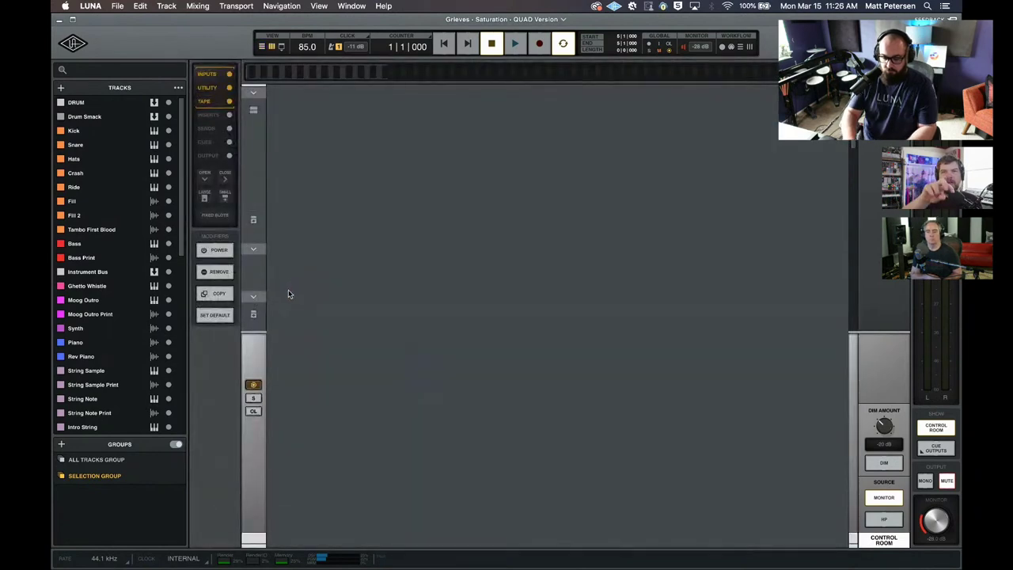
pyautogui.scroll(-5, 463, 297)
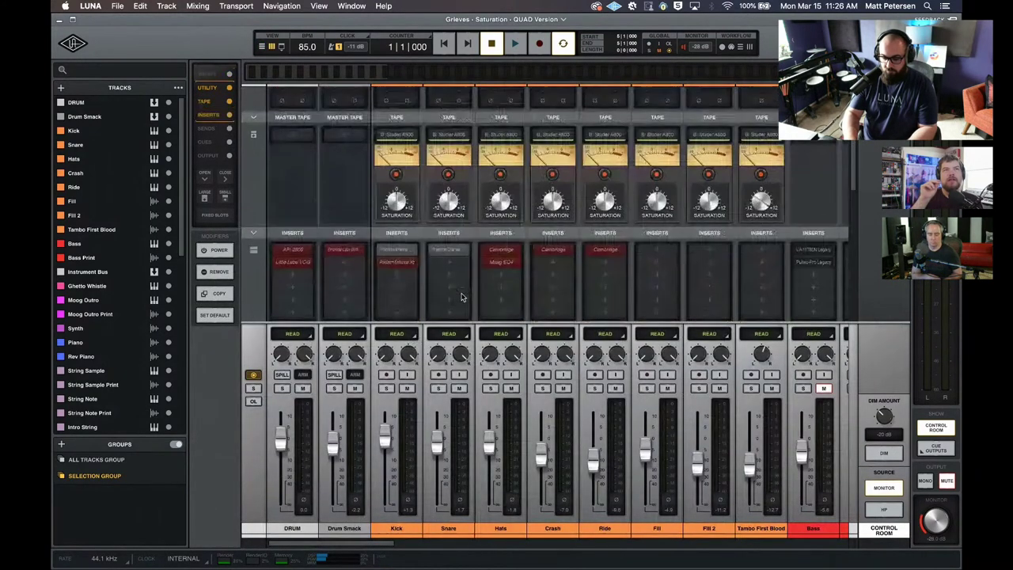
pyautogui.scroll(-5, 463, 297)
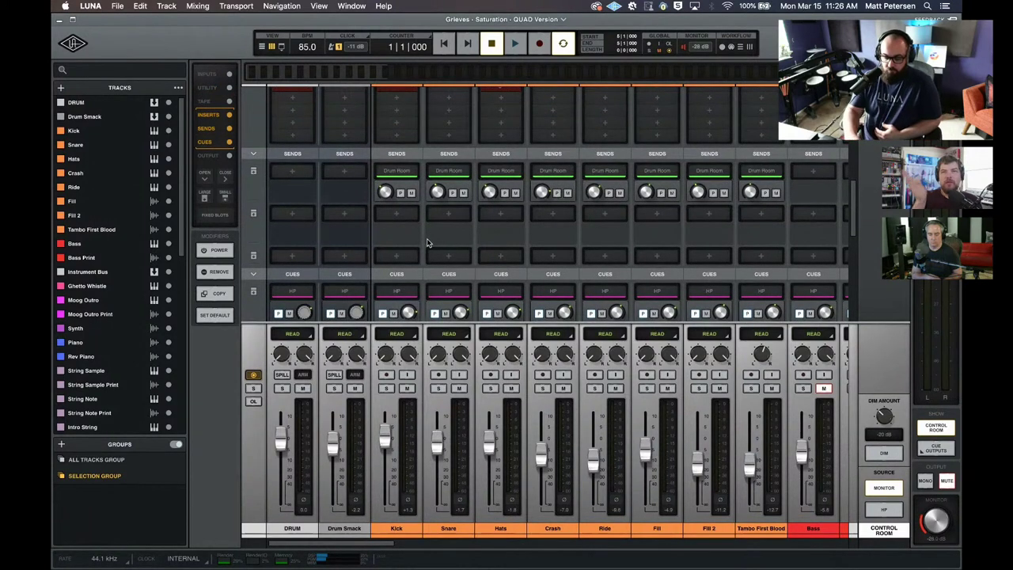
pyautogui.scroll(-3, 432, 246)
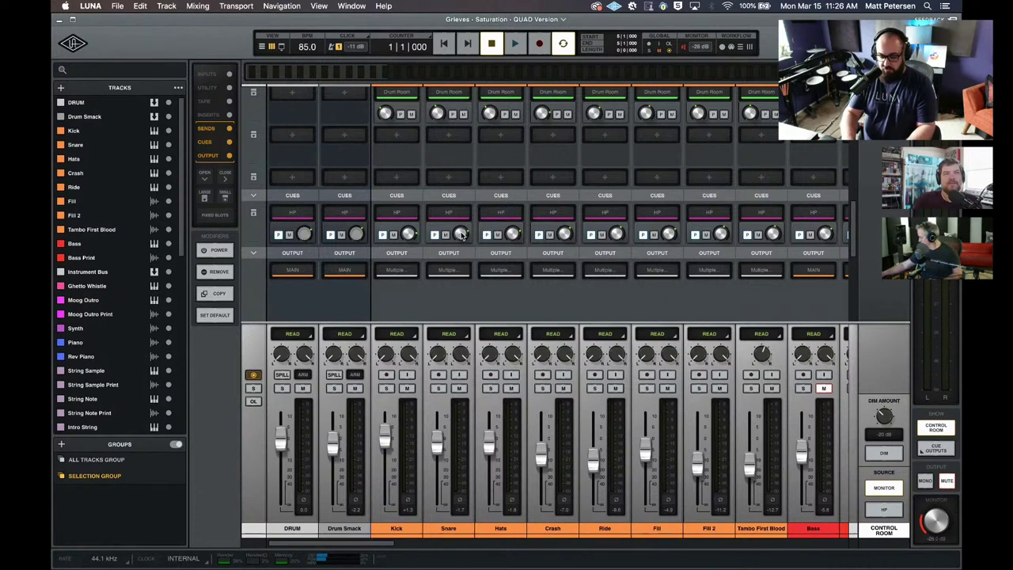
pyautogui.click(253, 213)
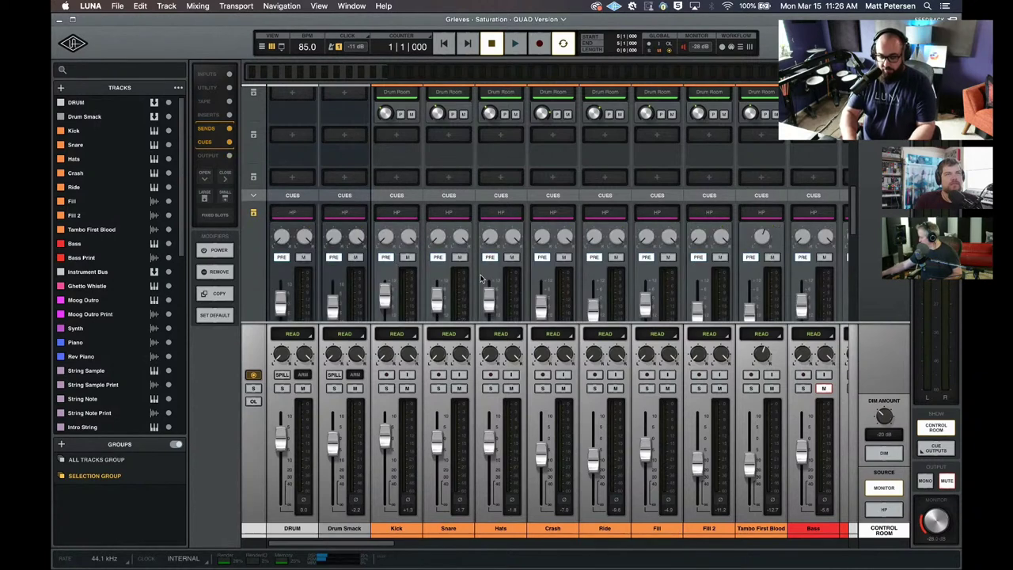
pyautogui.scroll(-5, 479, 277)
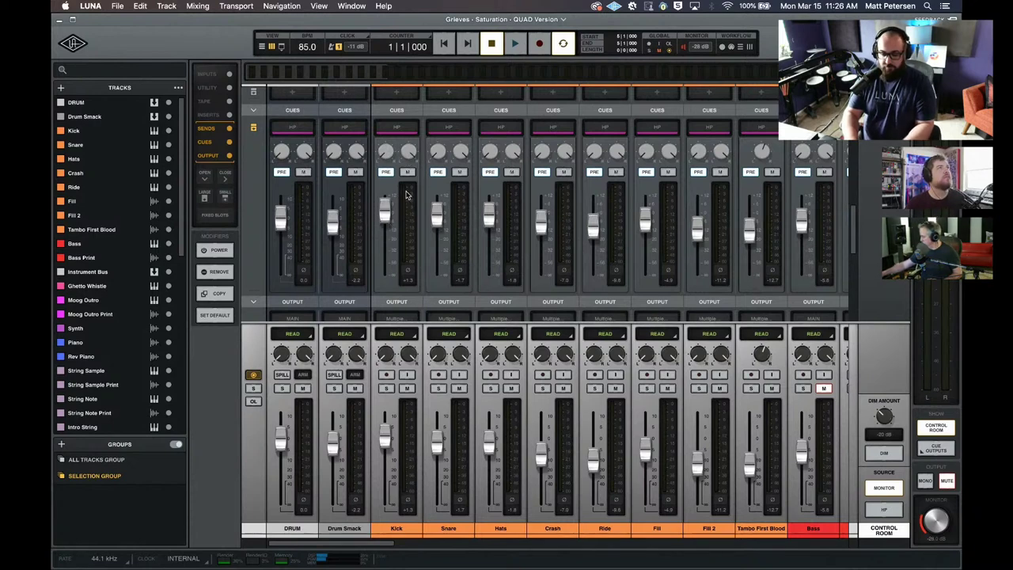
pyautogui.hscroll(1, 587, 269)
pyautogui.hscroll(2, 588, 270)
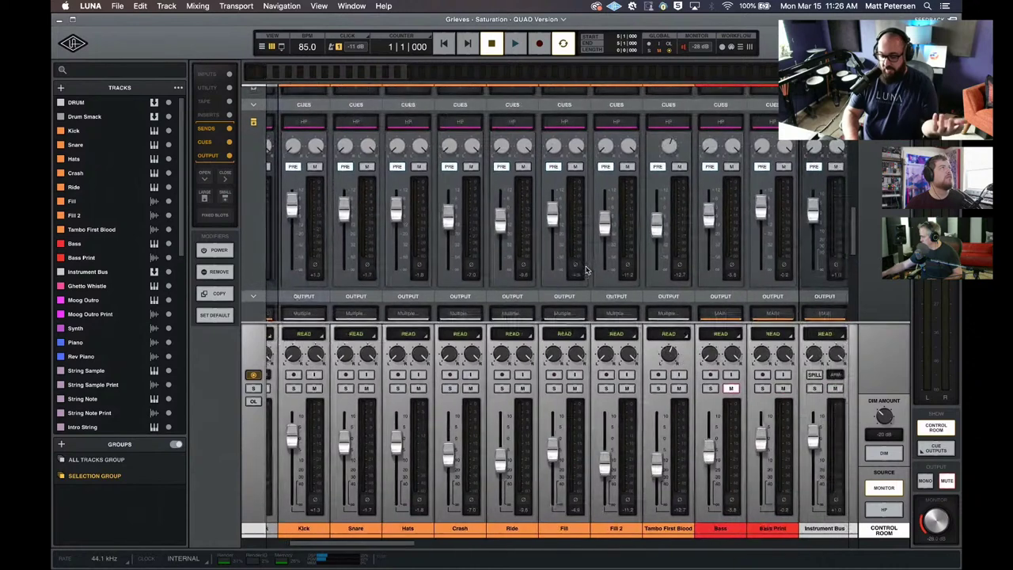
pyautogui.scroll(1, 550, 254)
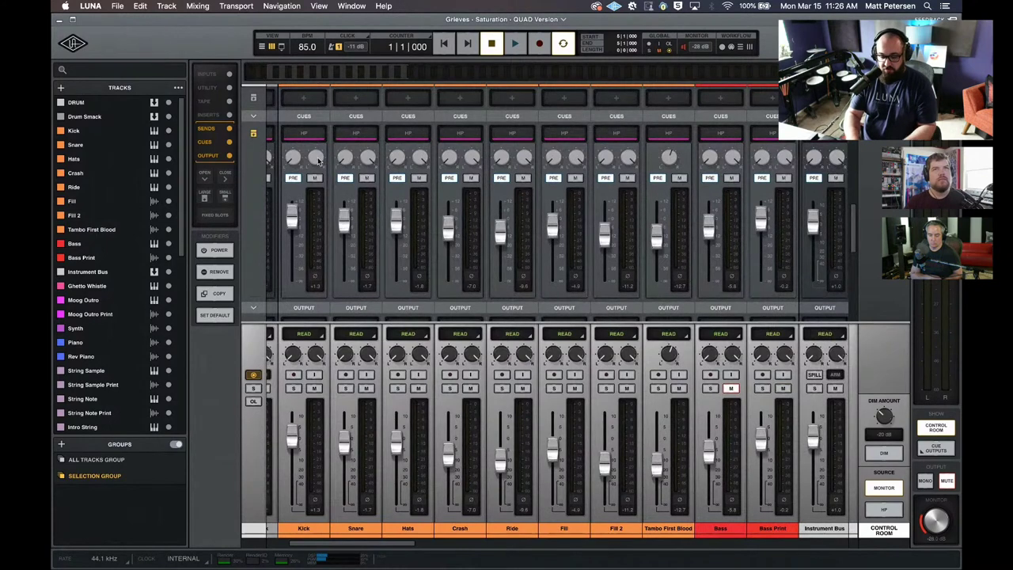
pyautogui.hscroll(-5, 313, 212)
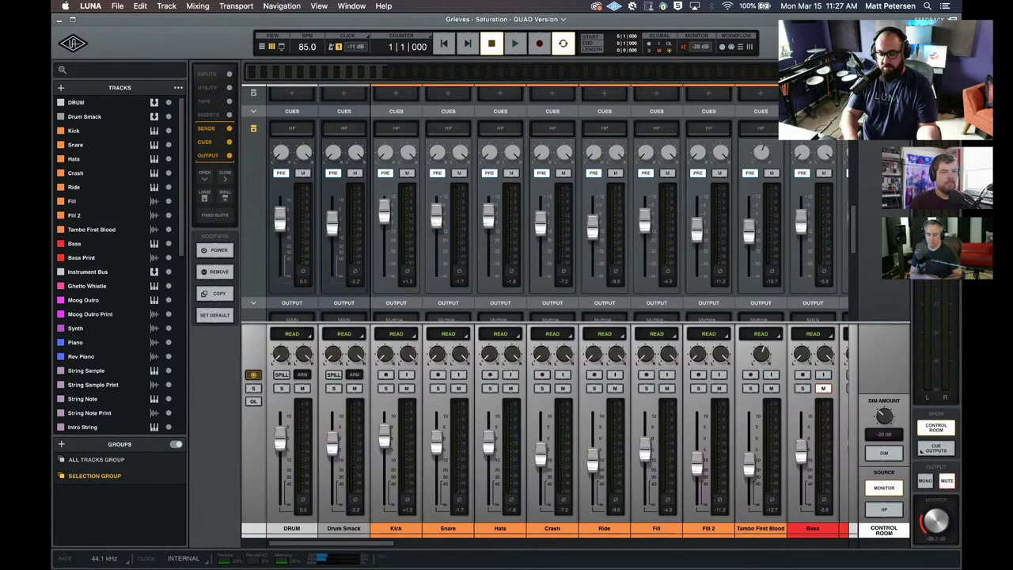
# Switch to Audio MIDI Setup and check the speaker configuration of the Universal Audio Thunderbolt device, then close it
pyautogui.moveTo(726, 557)
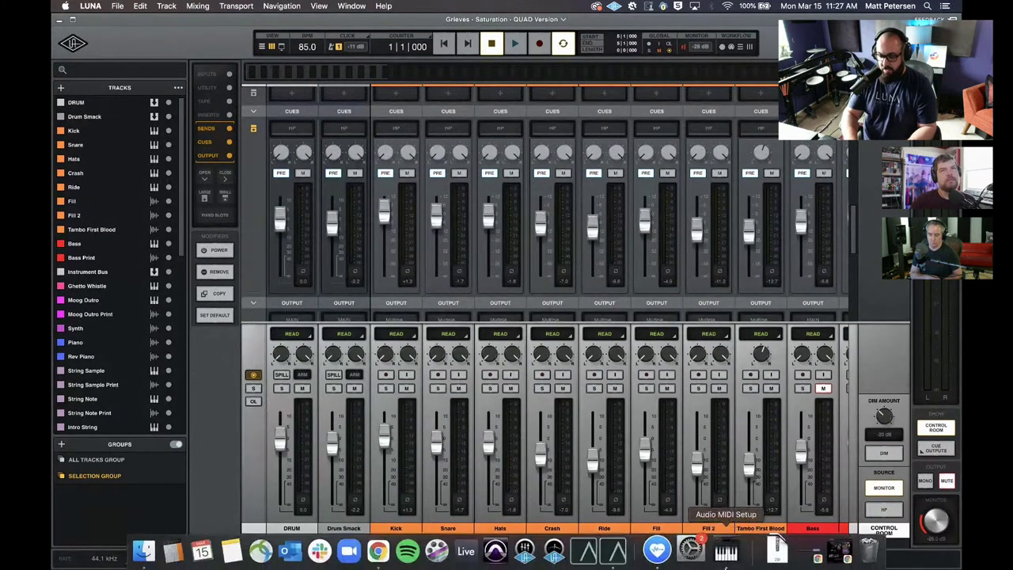
pyautogui.click(726, 557)
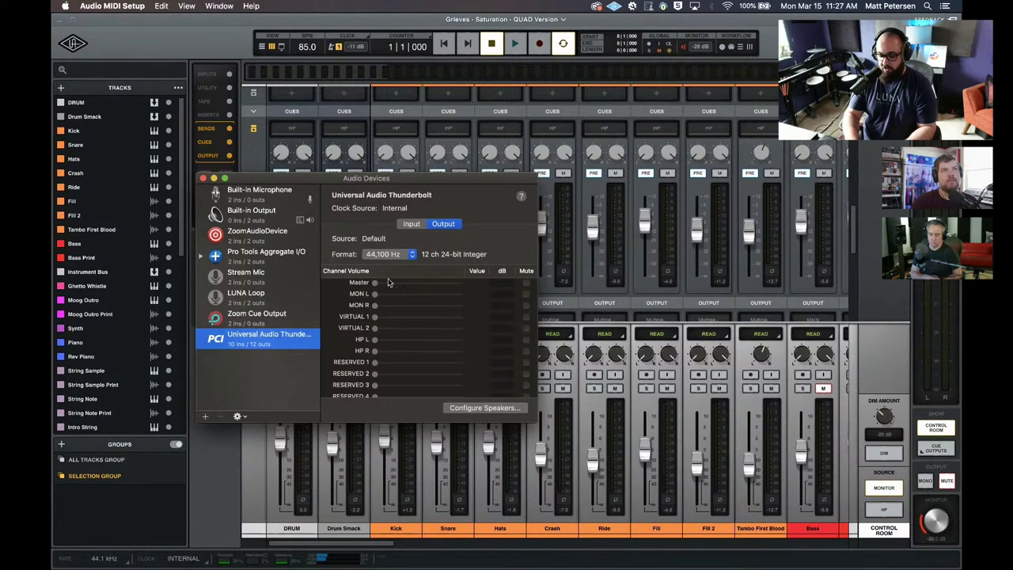
pyautogui.rightClick(270, 342)
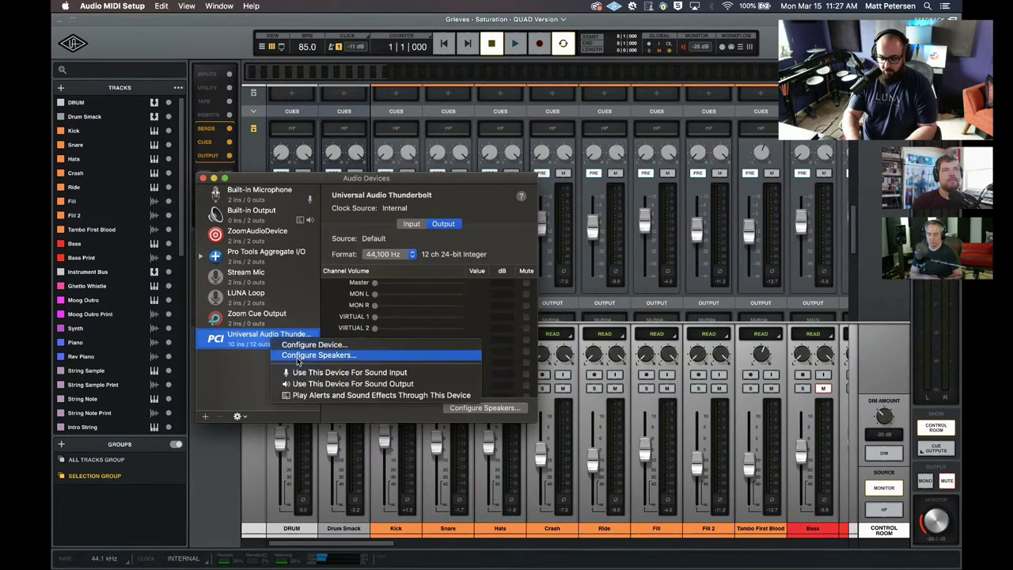
pyautogui.click(298, 358)
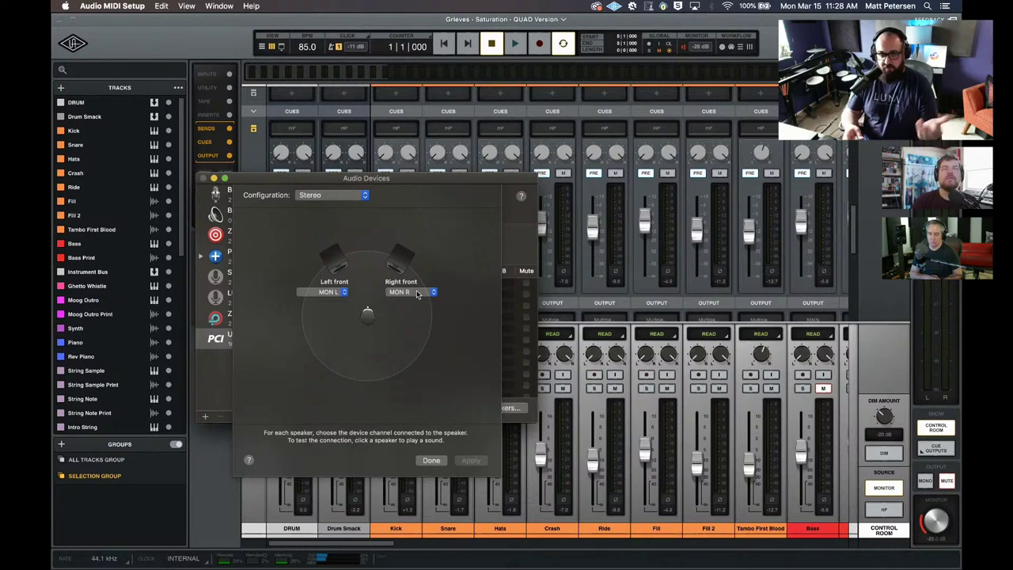
pyautogui.click(431, 460)
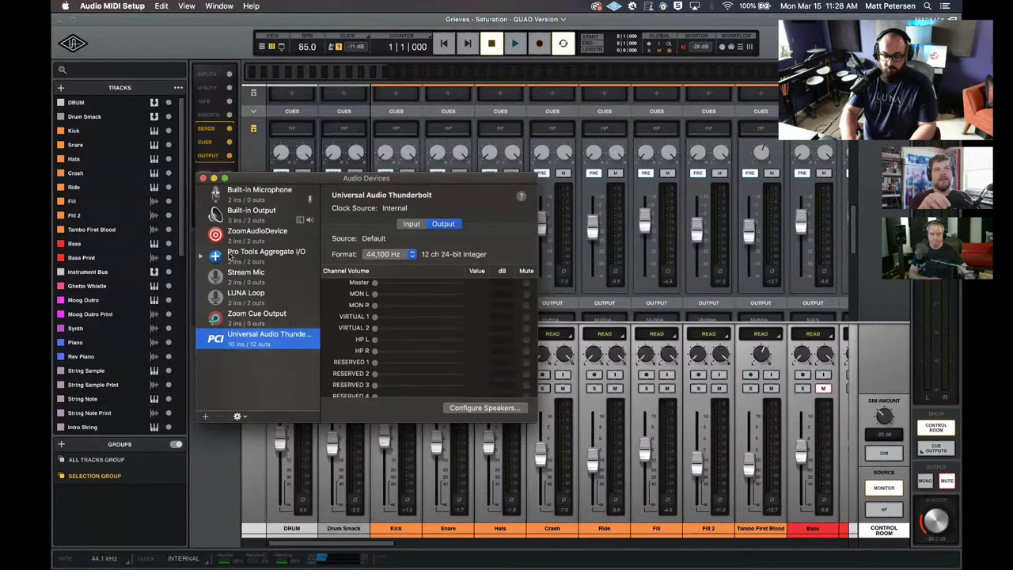
# Open the speaker configuration of the Universal Audio Thunderbolt device, review the channel choices for the left front speaker, and close the configuration
pyautogui.rightClick(273, 335)
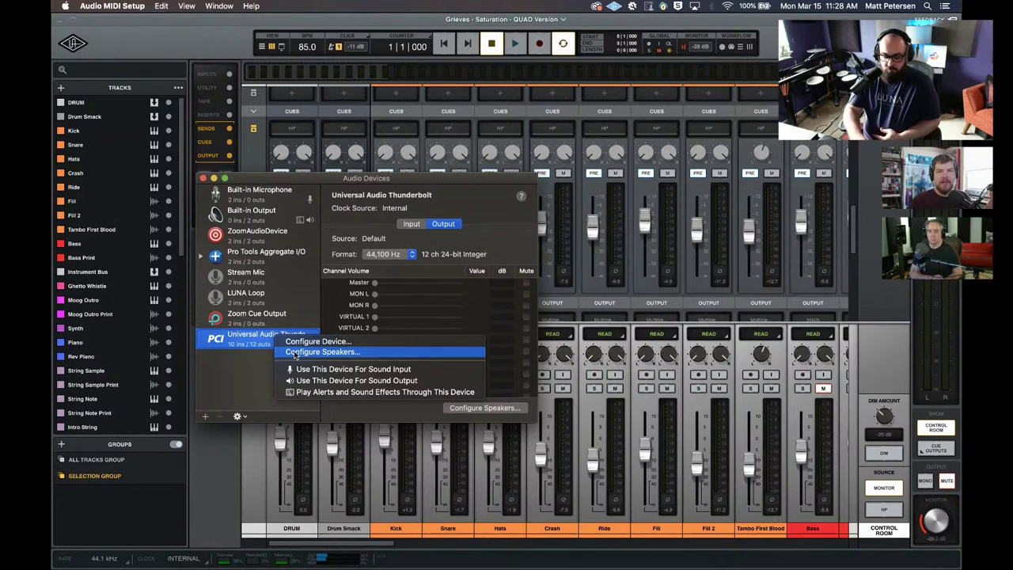
pyautogui.click(294, 353)
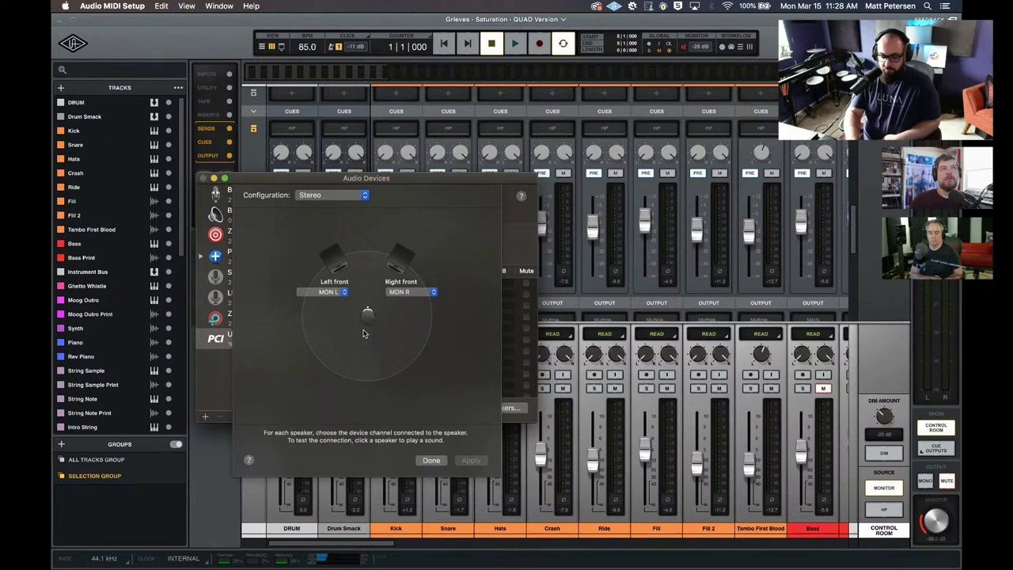
pyautogui.click(331, 293)
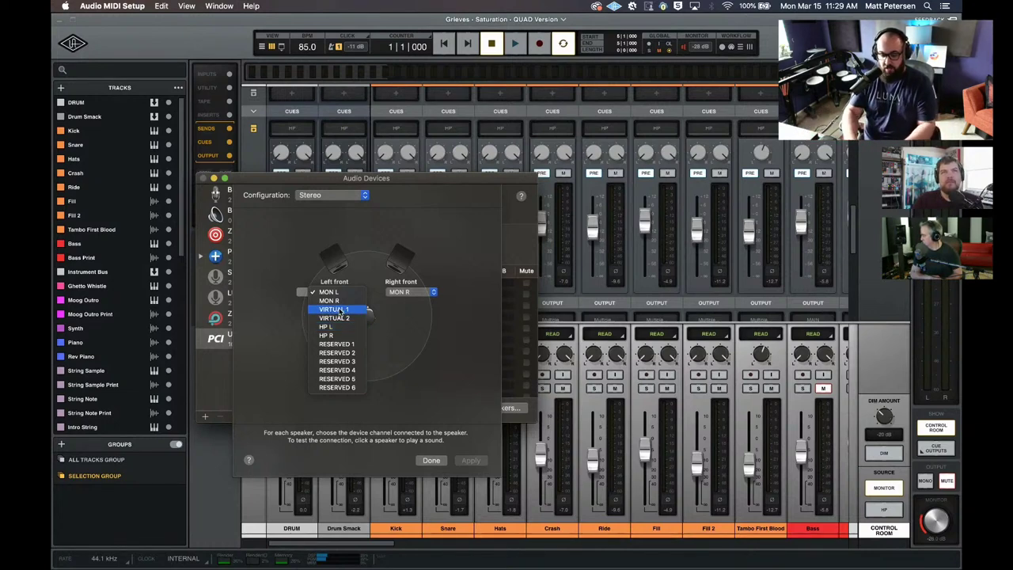
pyautogui.click(277, 250)
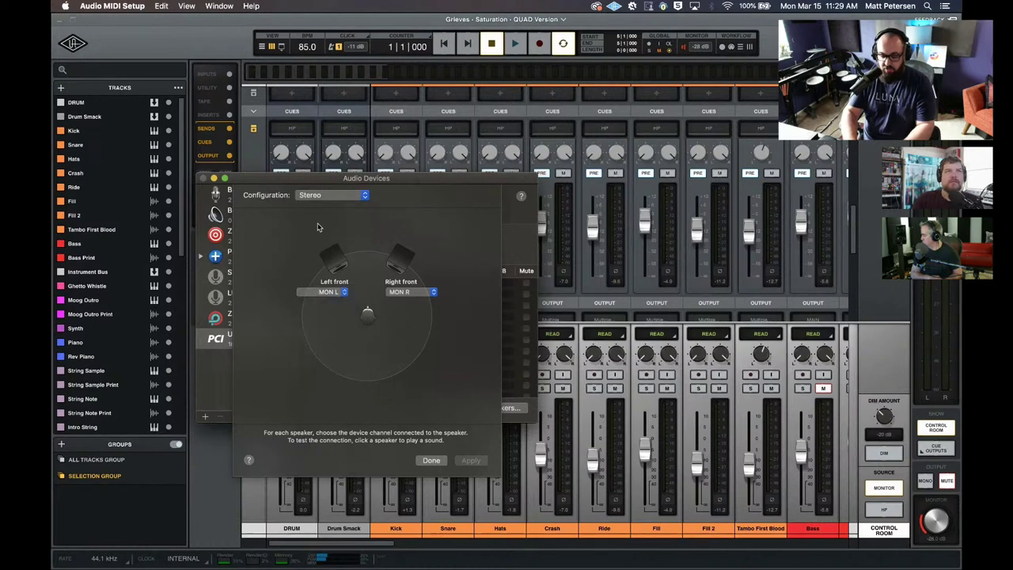
pyautogui.click(345, 292)
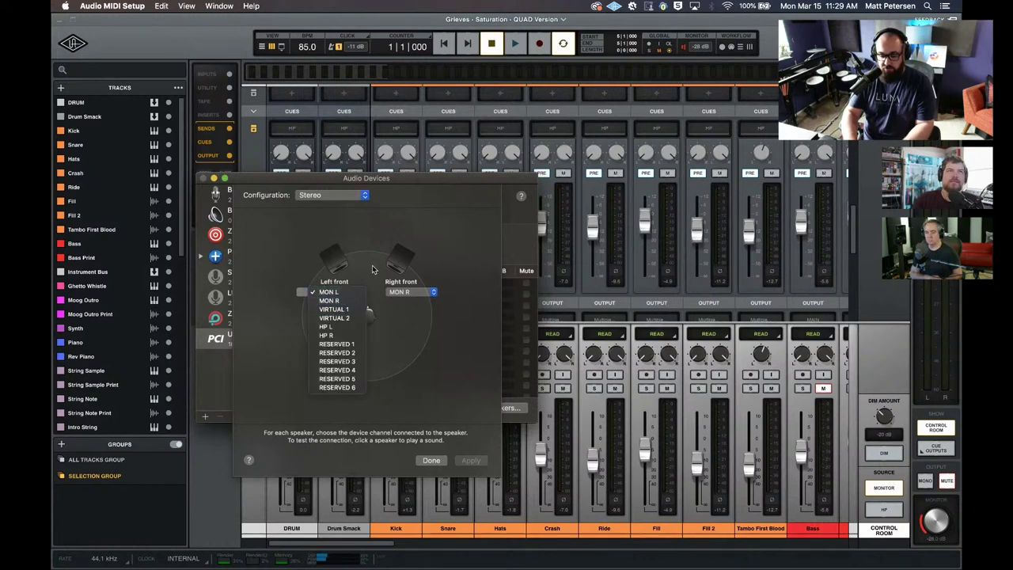
pyautogui.click(368, 234)
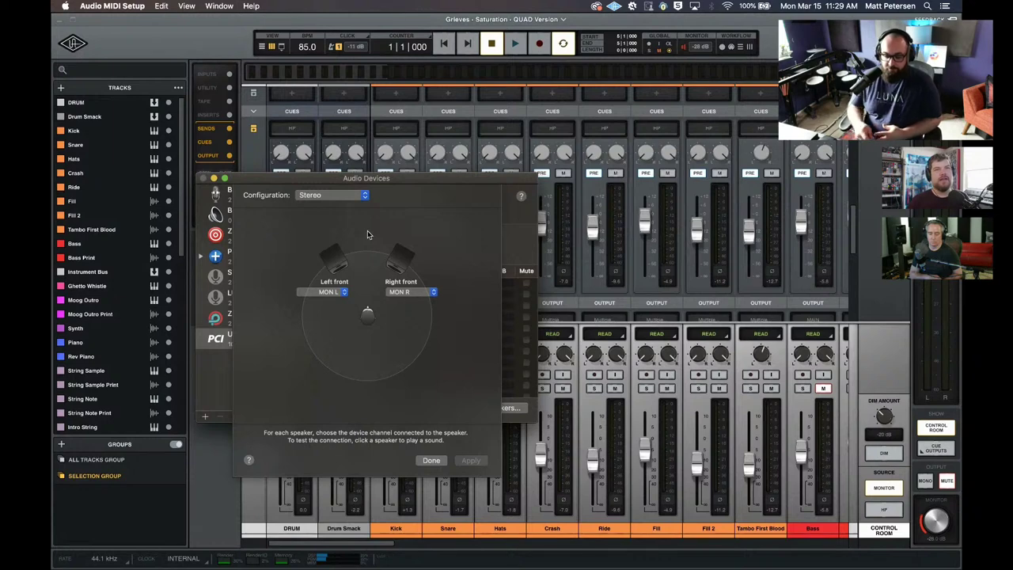
pyautogui.click(431, 461)
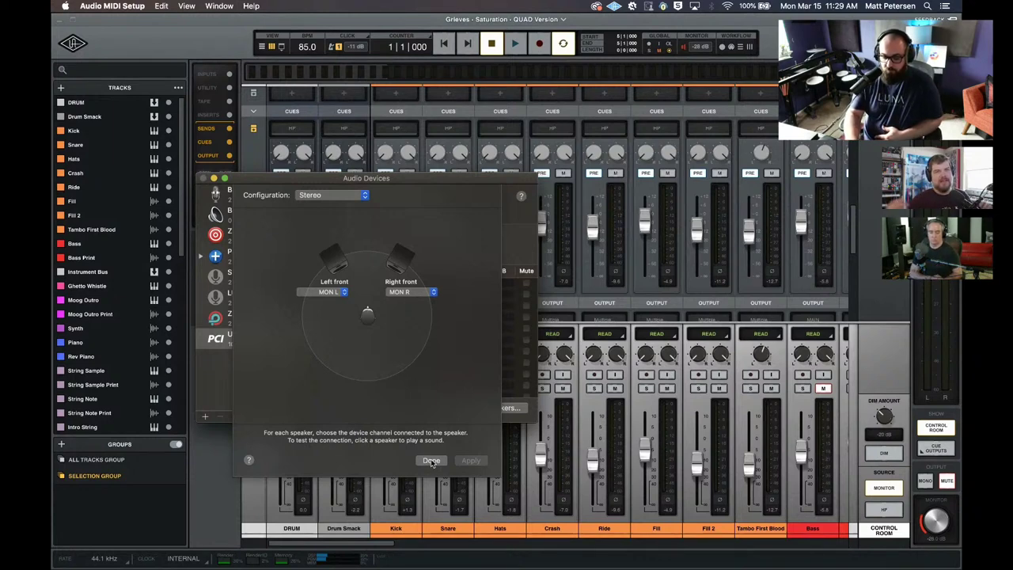
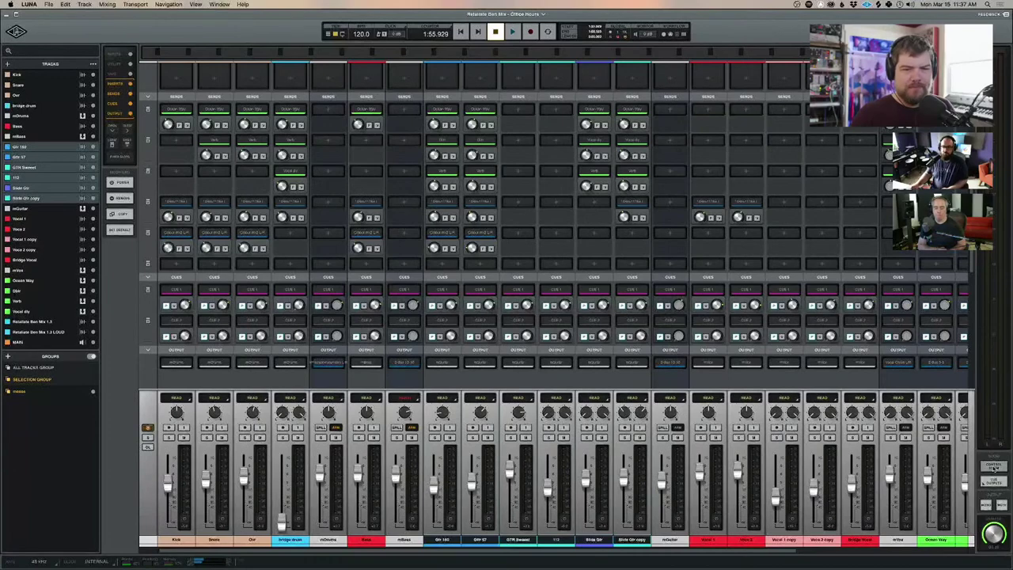
# Show the Cue Outputs window in LUNA, move it over the cue sends area of the mixer, and keep Cue 2 on Mix
pyautogui.click(991, 481)
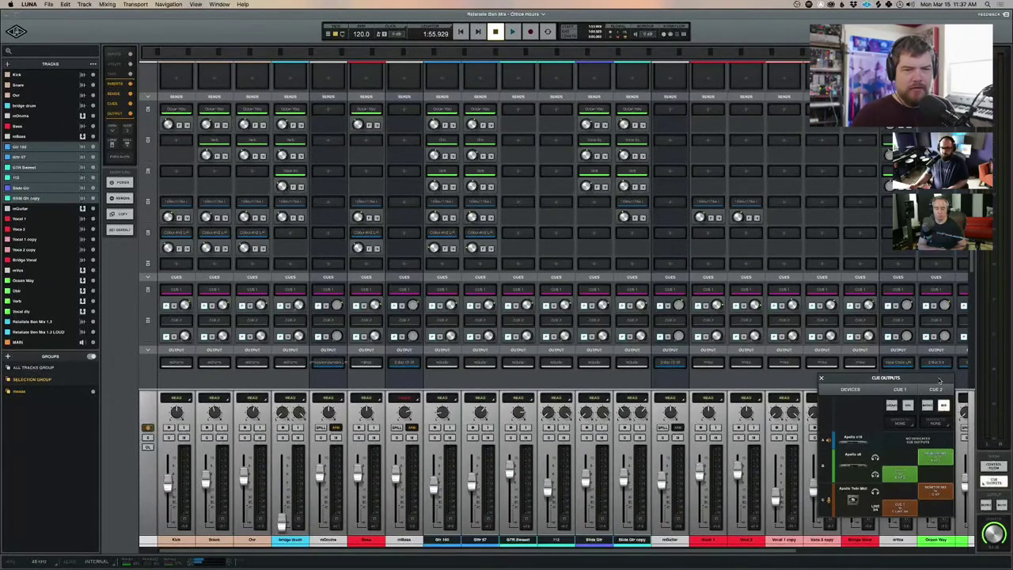
pyautogui.moveTo(940, 380); pyautogui.dragTo(816, 249)
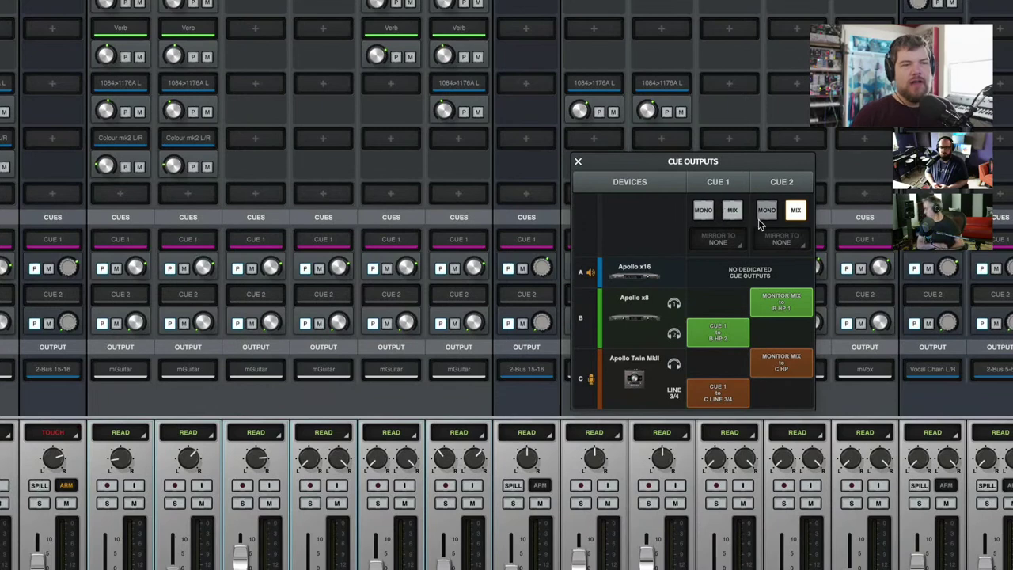
pyautogui.click(798, 209)
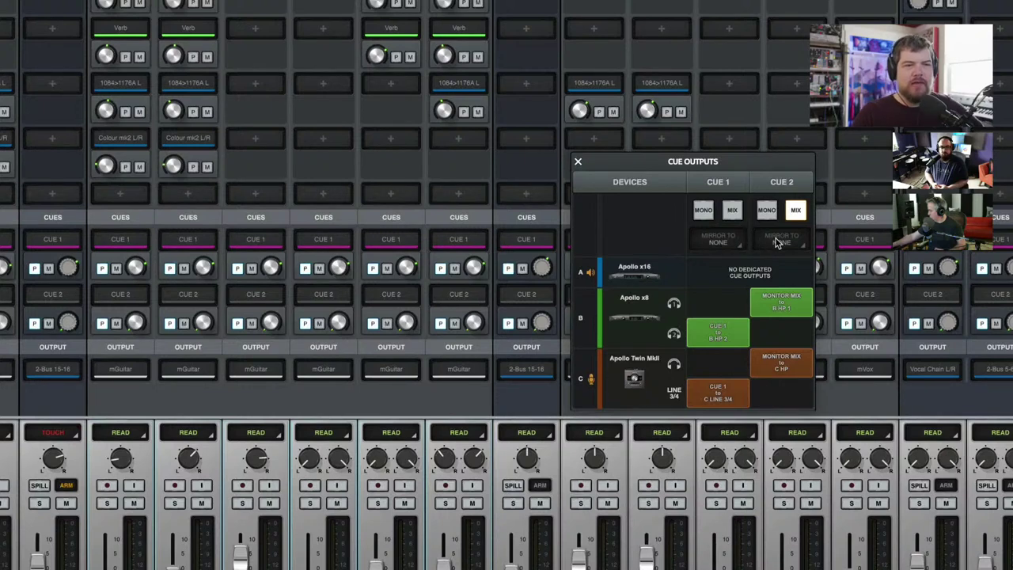
# Review the line output pairs available for mirroring Cue 1 and Cue 2, leaving both mirrors at None
pyautogui.click(732, 242)
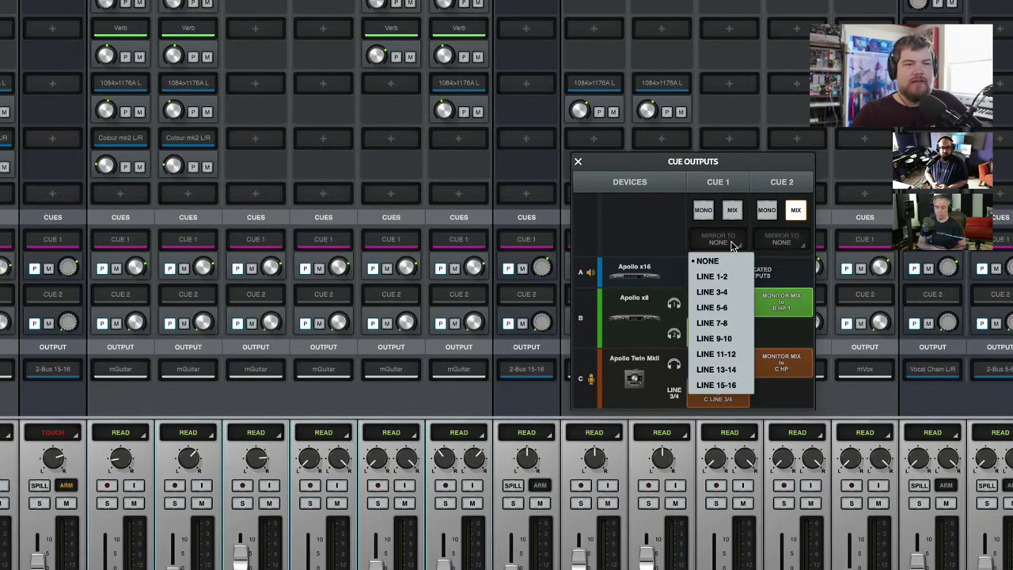
pyautogui.click(664, 243)
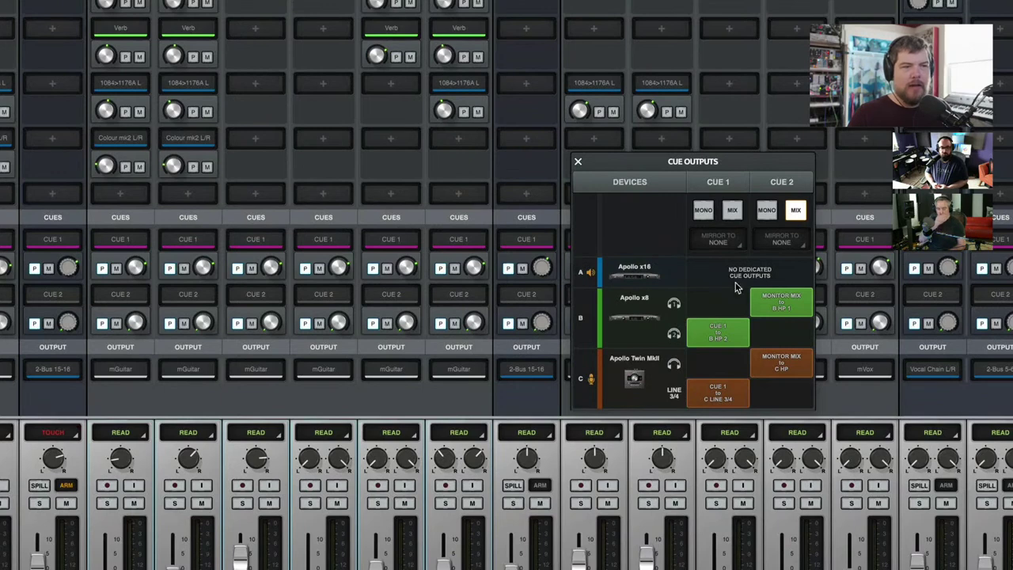
pyautogui.click(726, 240)
pyautogui.click(642, 243)
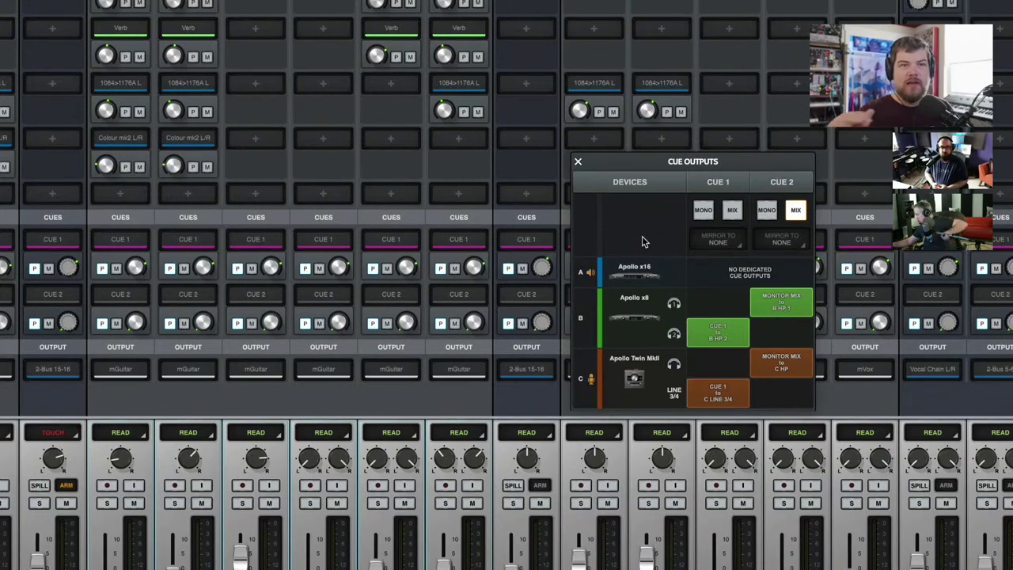
pyautogui.click(728, 244)
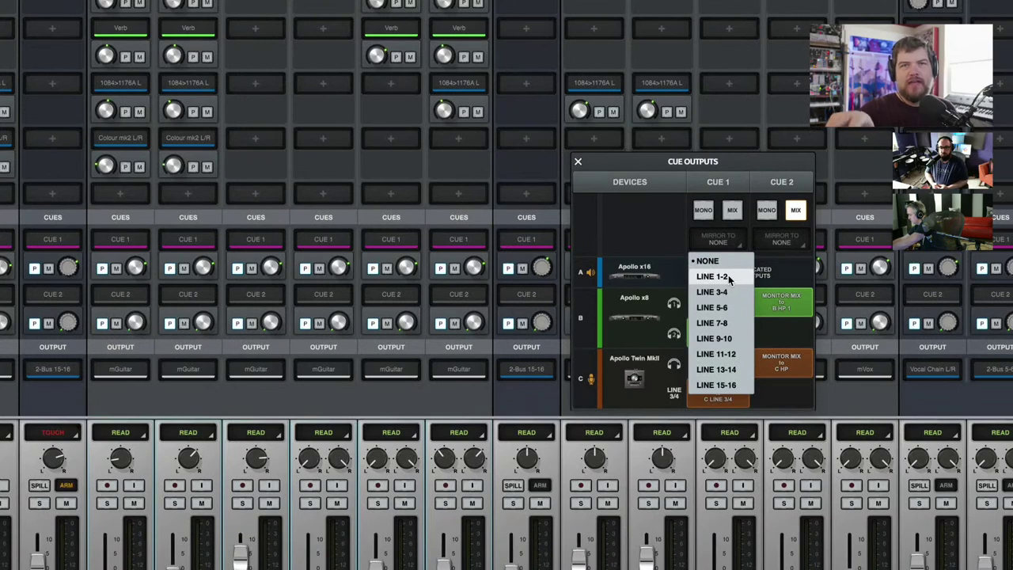
pyautogui.click(793, 245)
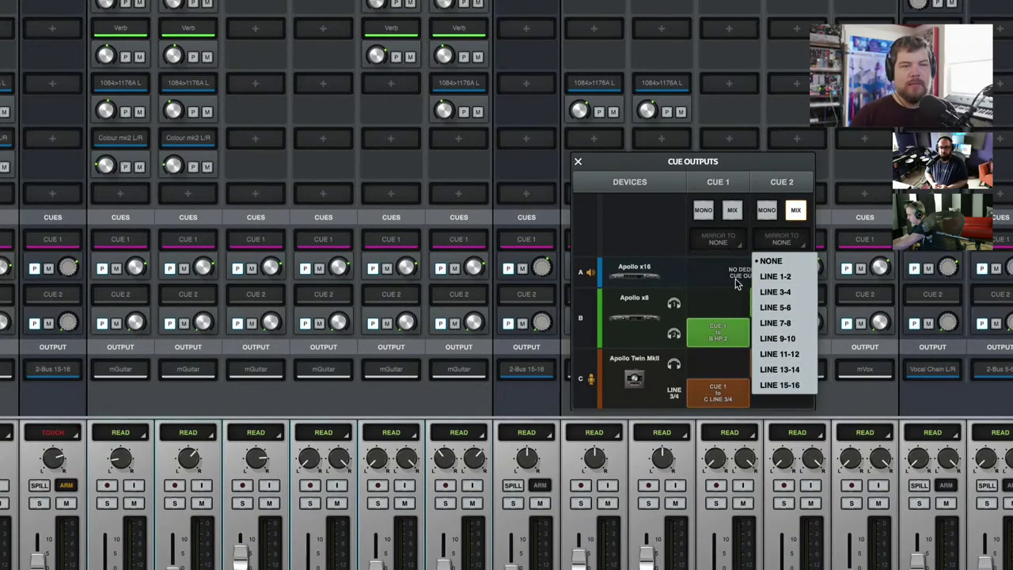
pyautogui.click(663, 243)
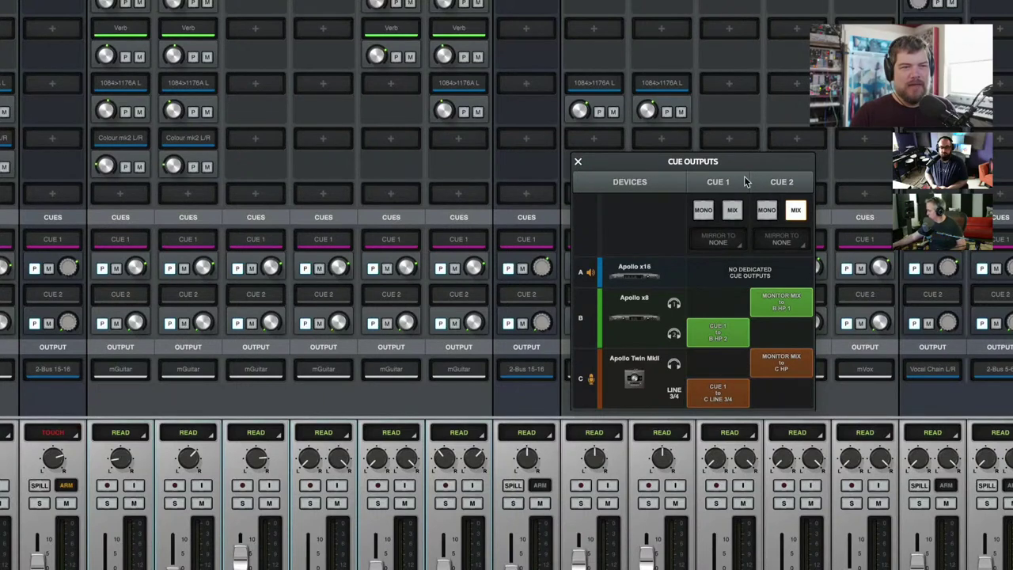
# Try assigning Apollo x8 headphone 1 to Cue 1 and headphone 2 to Cue 2, and restore both original assignments
pyautogui.click(799, 214)
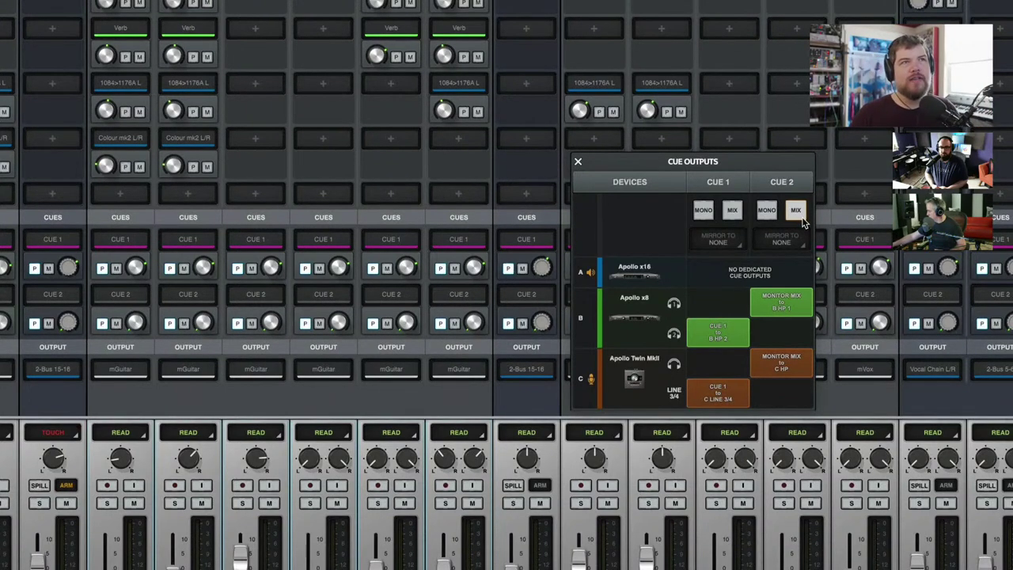
pyautogui.click(803, 221)
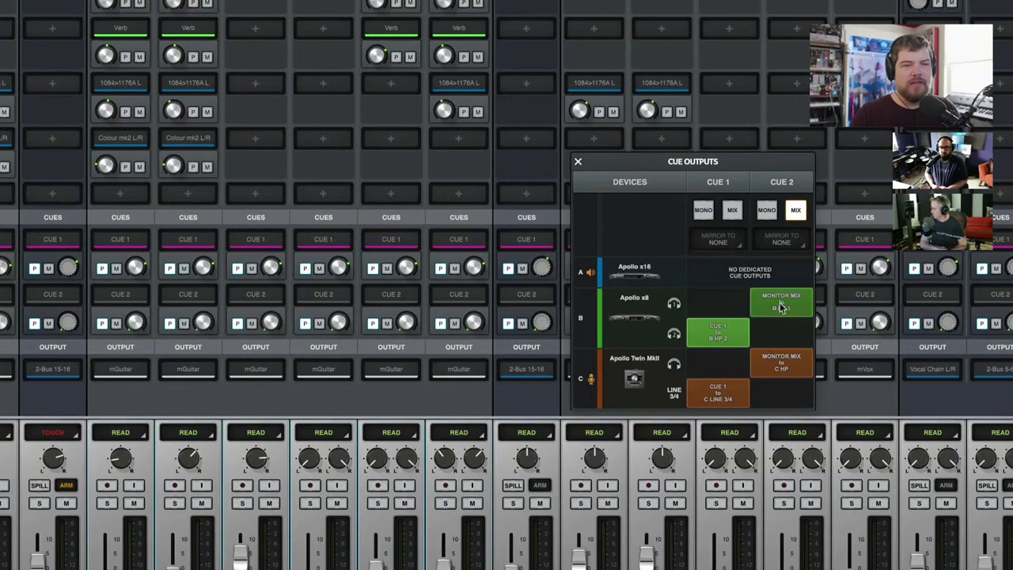
pyautogui.click(717, 303)
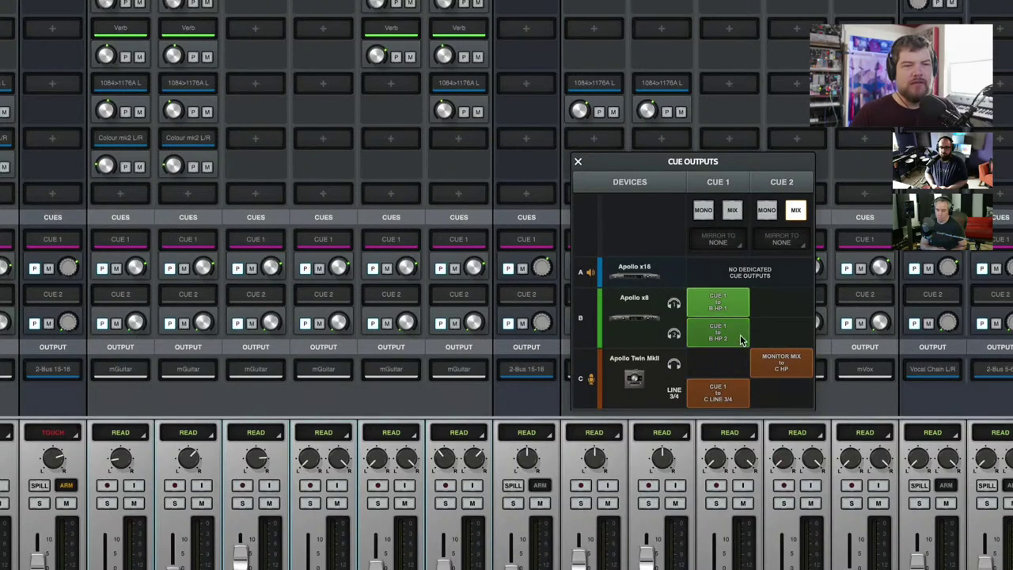
pyautogui.click(733, 331)
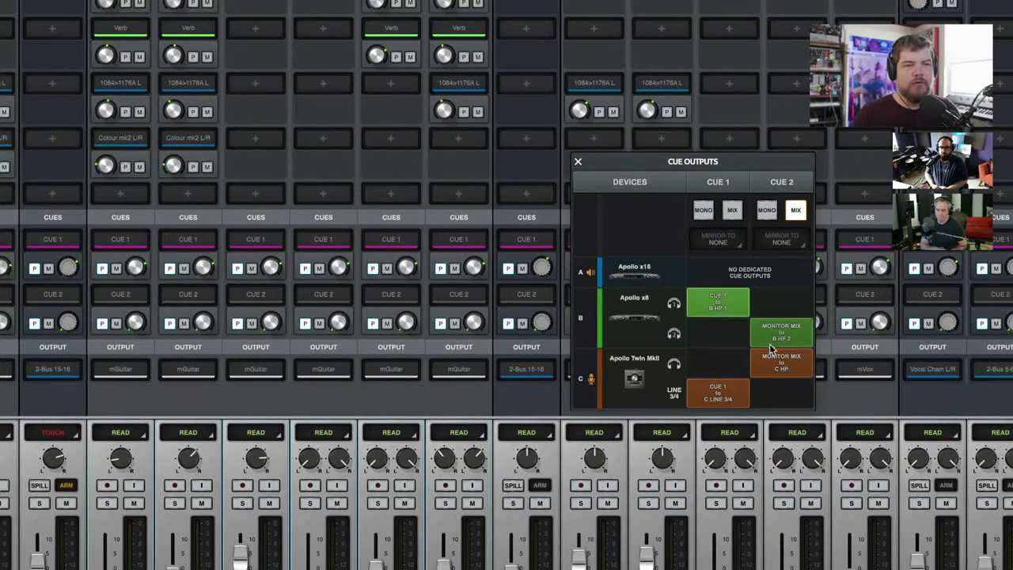
pyautogui.click(714, 340)
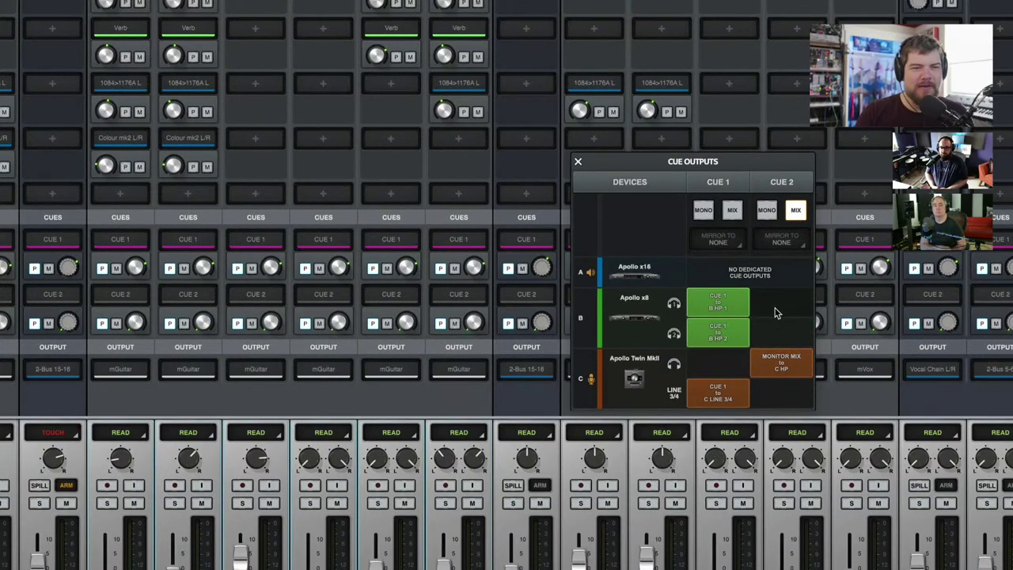
pyautogui.click(775, 309)
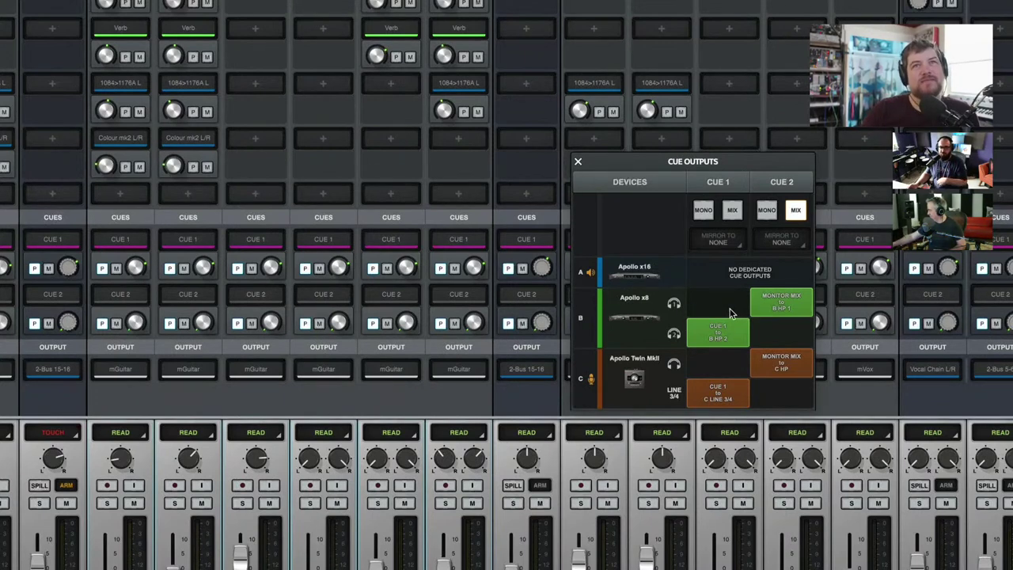
# Check the mirror output choices for Cue 1 and the Apollo Twin MkII's Line 3/4 cue assignment
pyautogui.click(718, 240)
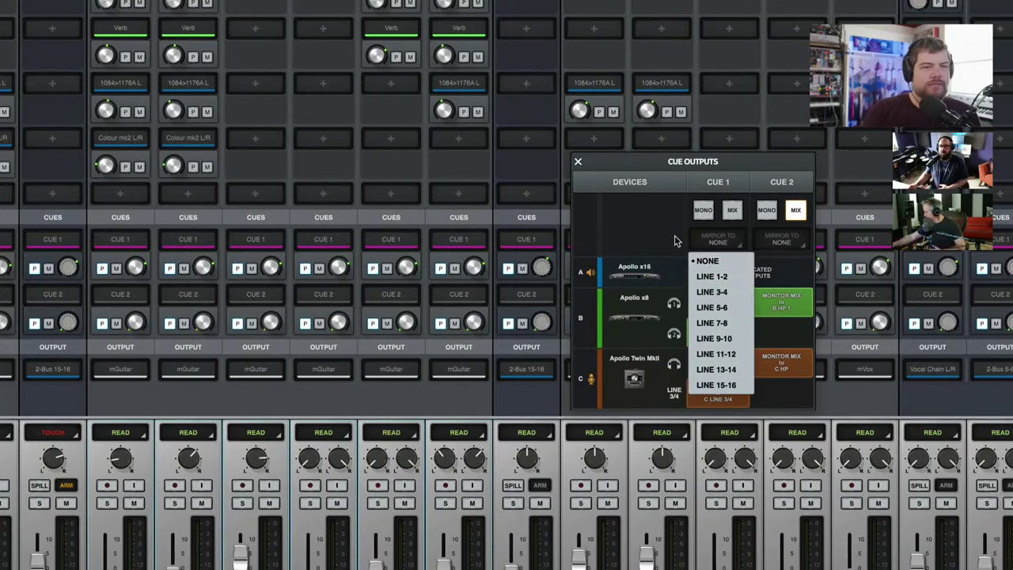
pyautogui.click(645, 230)
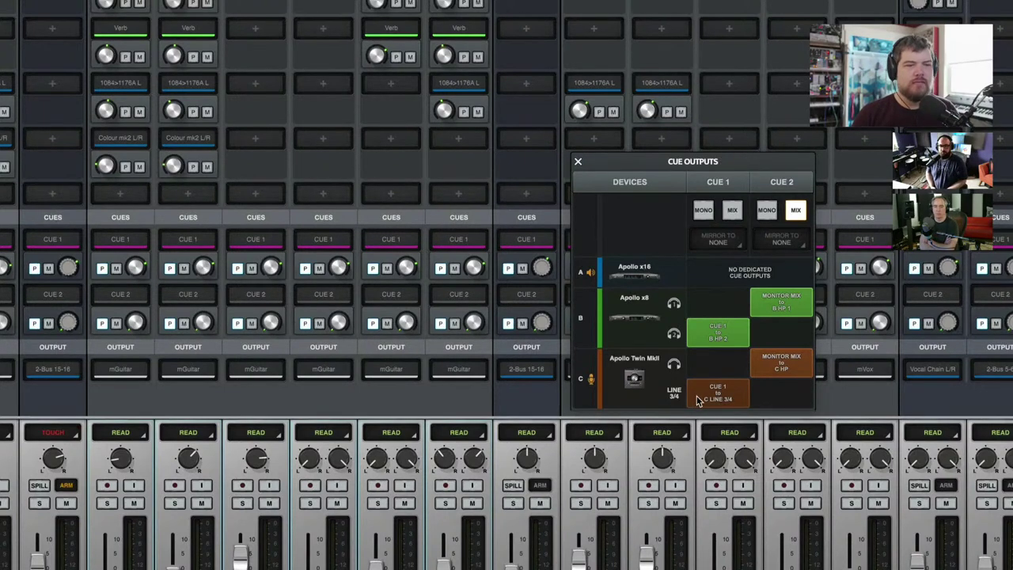
pyautogui.click(700, 402)
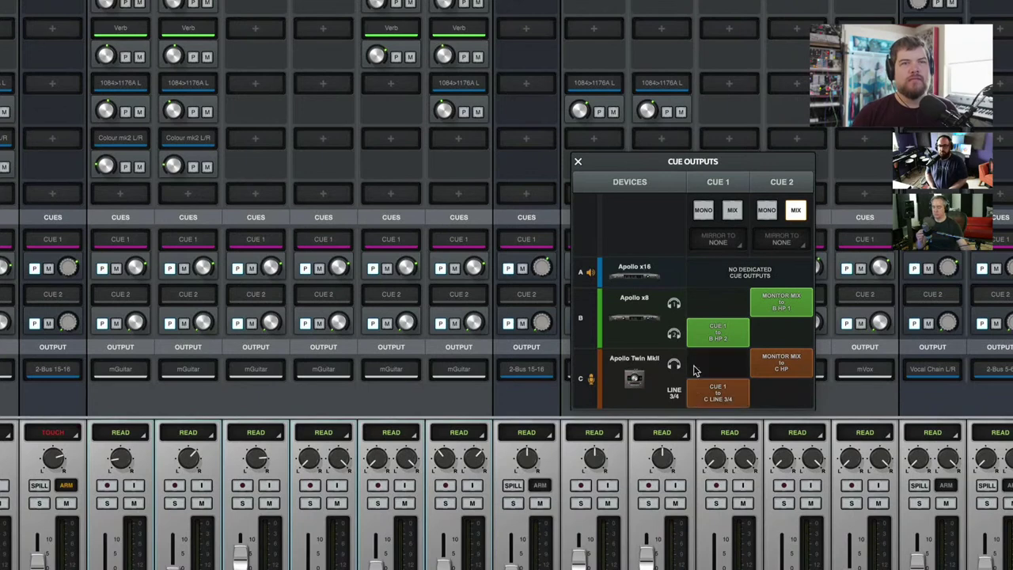
pyautogui.click(703, 384)
pyautogui.click(705, 388)
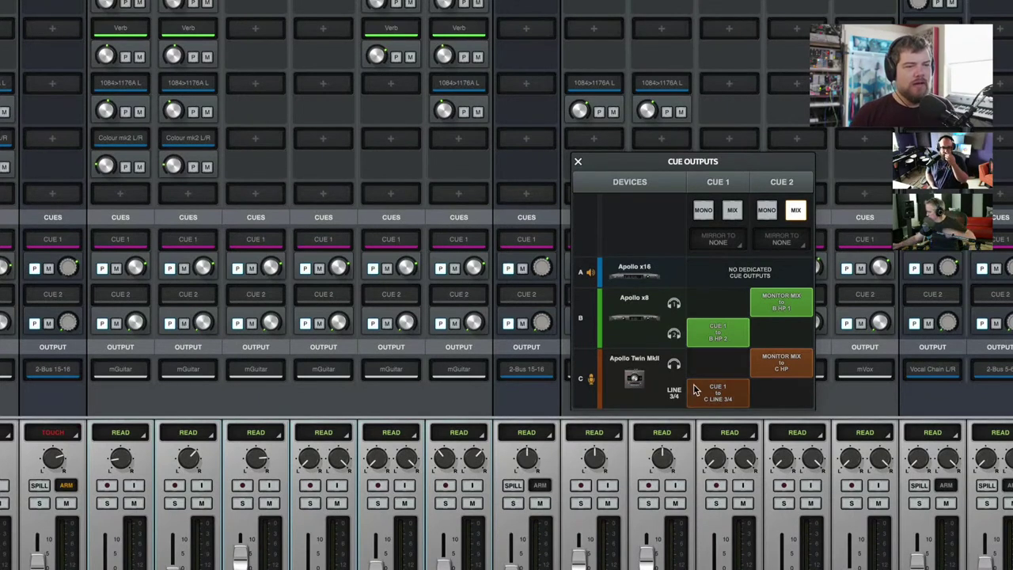
pyautogui.click(703, 390)
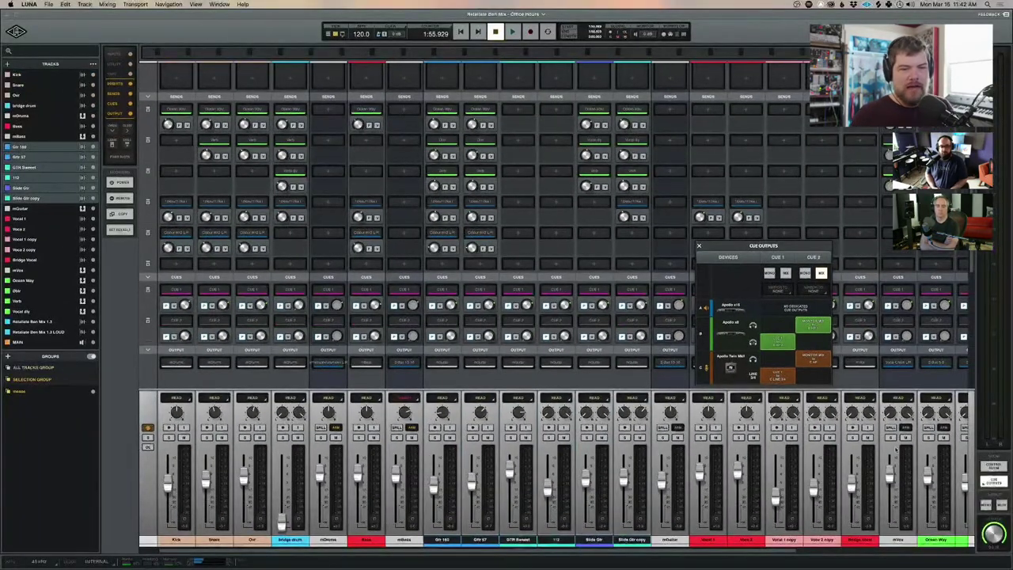
# Show the control room section in the mixer, close the Cue Outputs window, and keep Monitor as the control room source
pyautogui.click(999, 468)
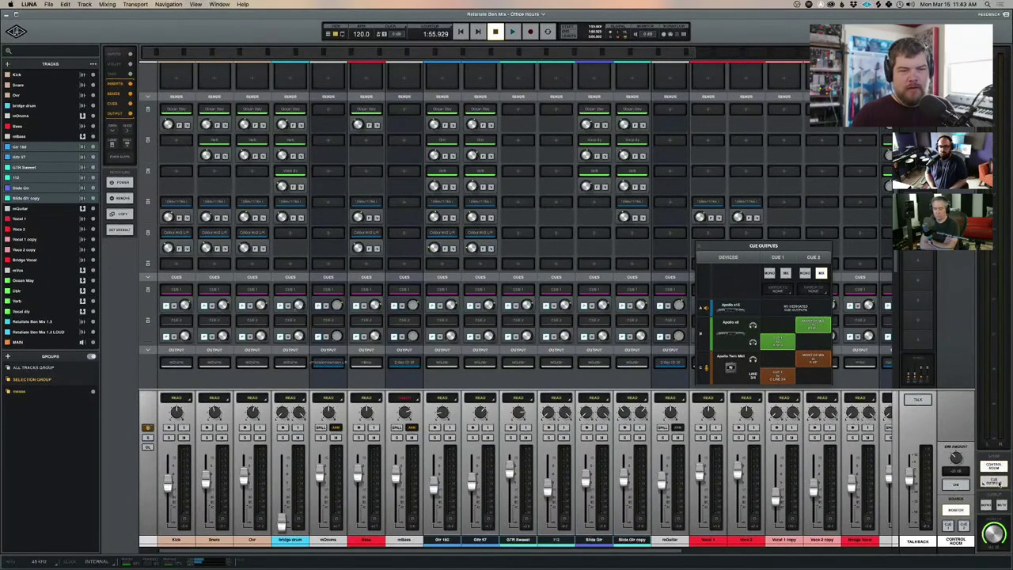
pyautogui.click(996, 483)
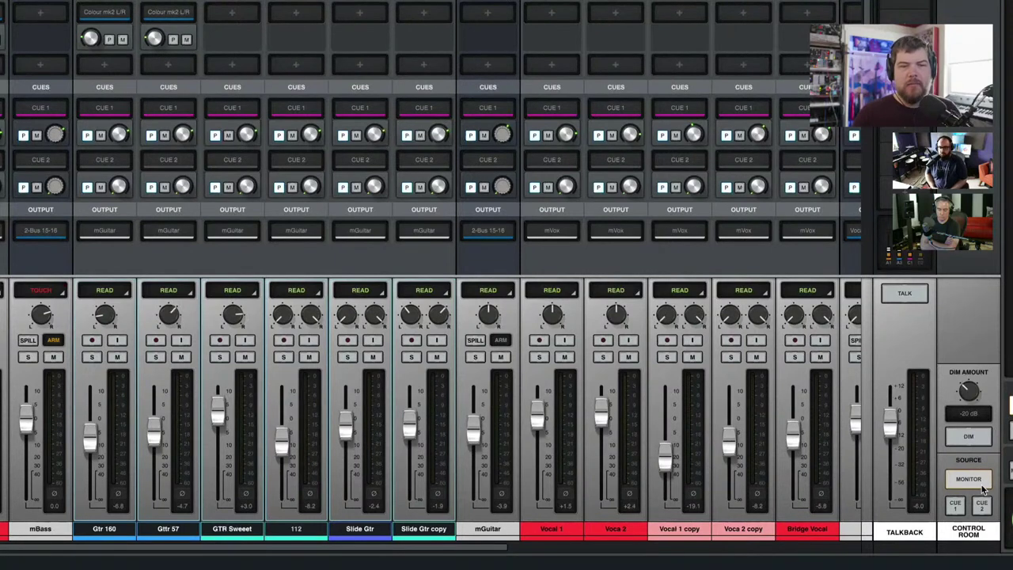
pyautogui.click(981, 483)
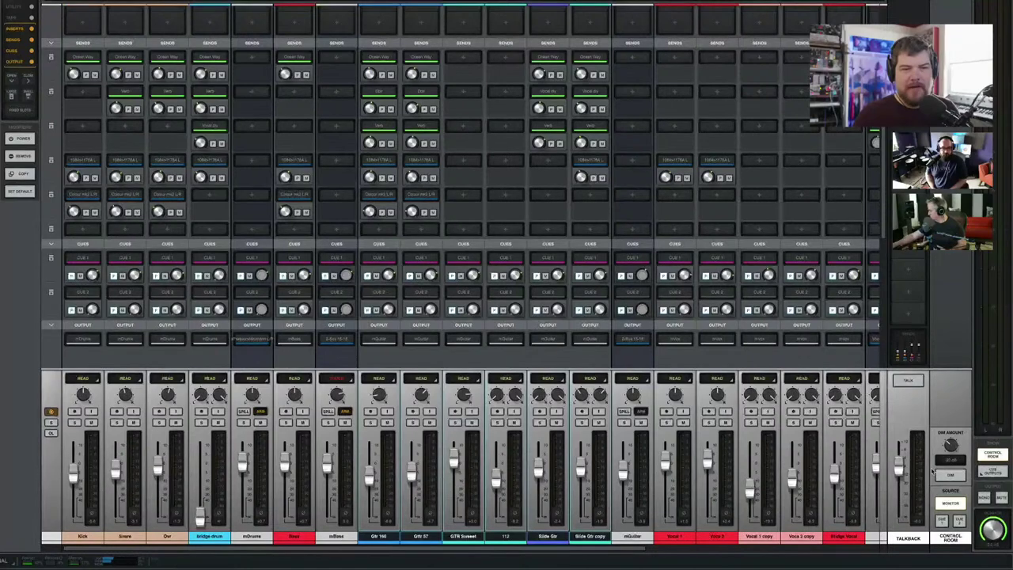
# Open the talkback sends and switch the Cue 2 talkback send off and back on
pyautogui.click(914, 332)
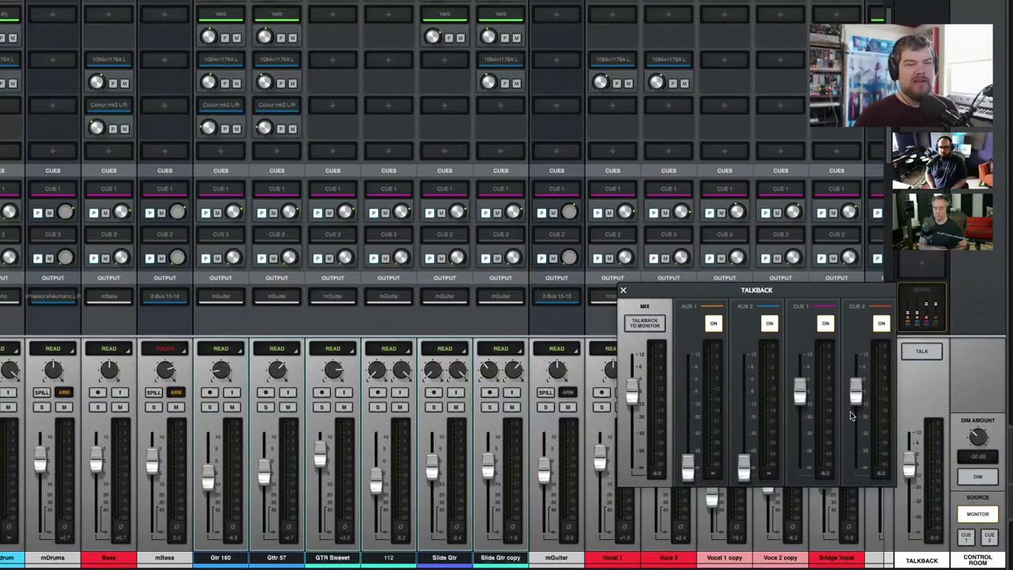
pyautogui.click(656, 325)
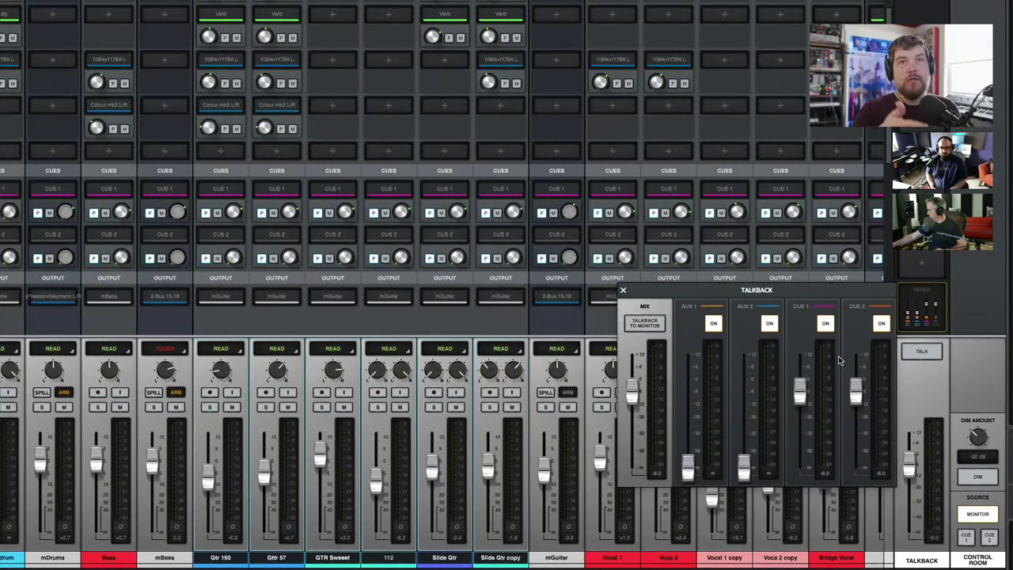
pyautogui.click(879, 324)
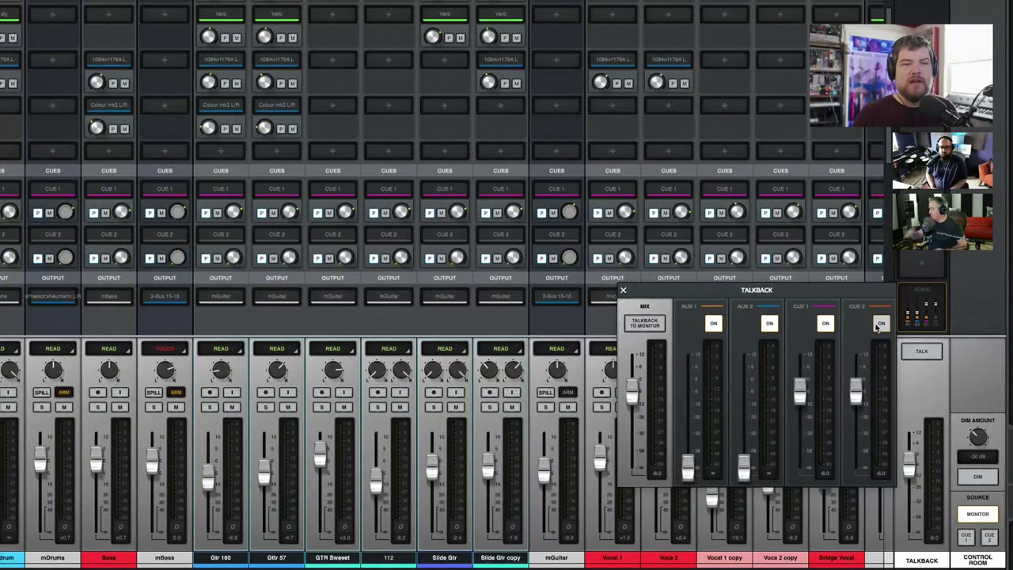
pyautogui.click(880, 325)
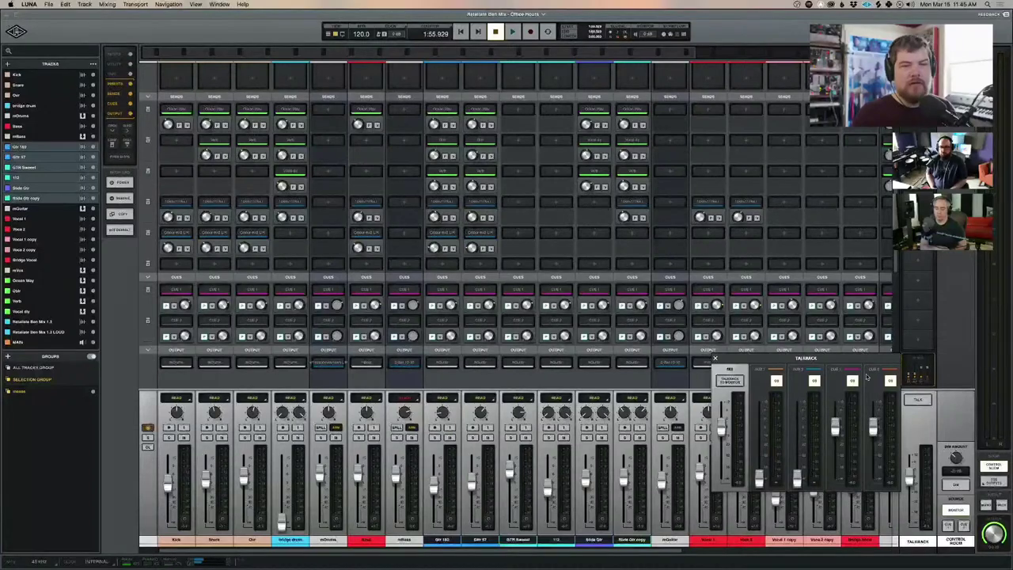
# Switch from the mixer to the timeline with the control room section shown, and close the Talkback sends window
pyautogui.moveTo(863, 357); pyautogui.dragTo(906, 23)
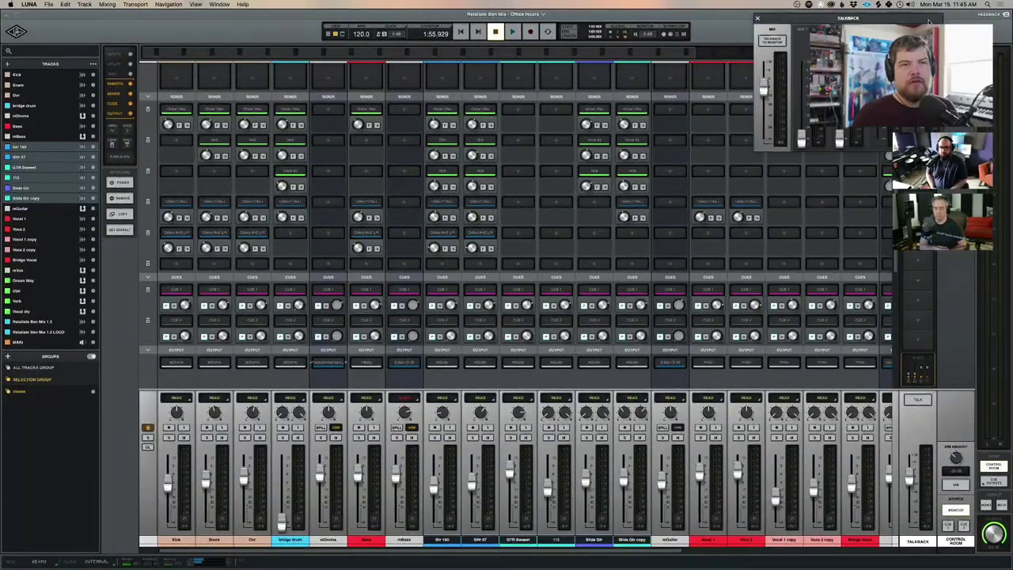
pyautogui.click(994, 465)
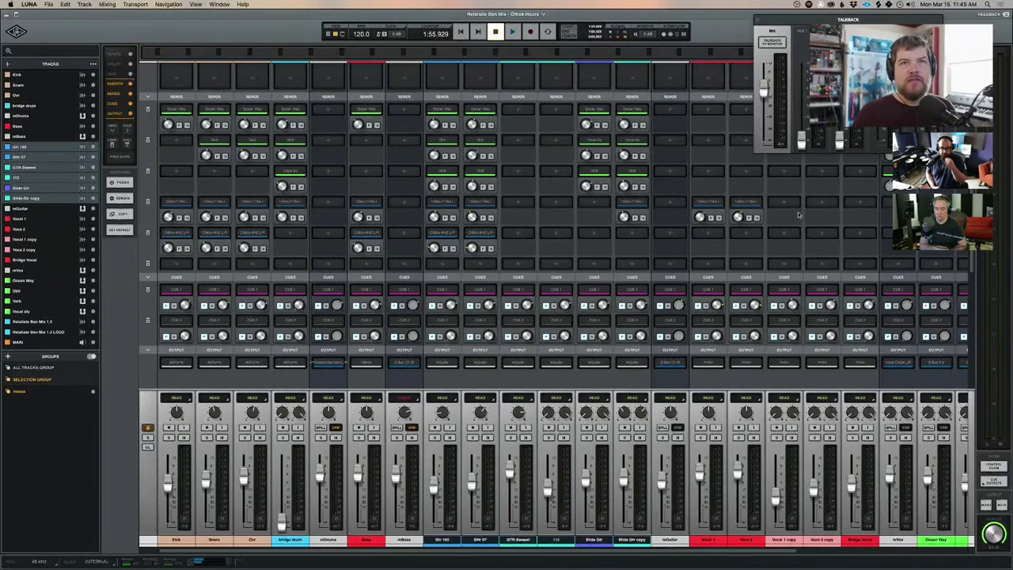
pyautogui.press('super+equal')
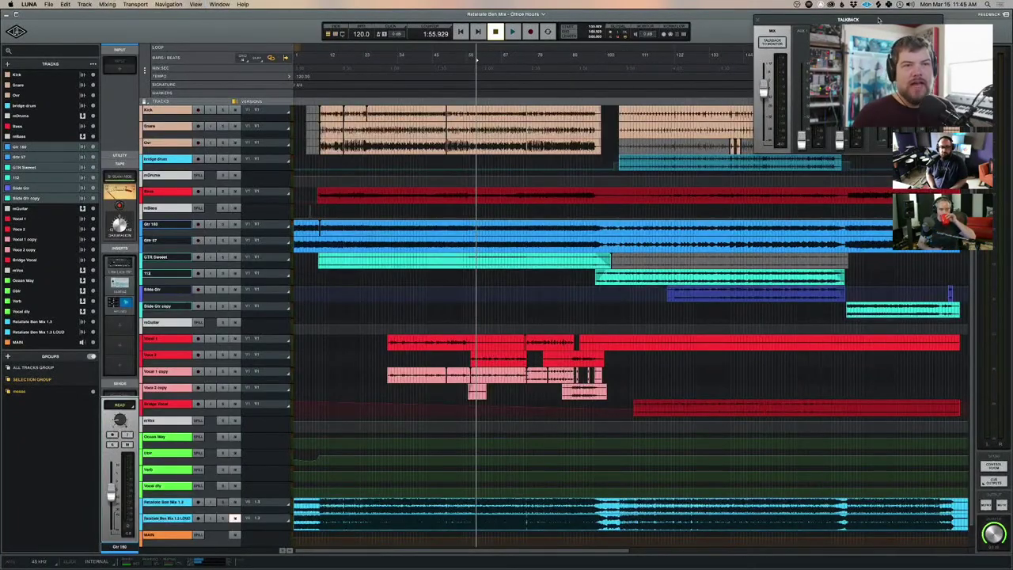
pyautogui.moveTo(823, 19); pyautogui.dragTo(775, 369)
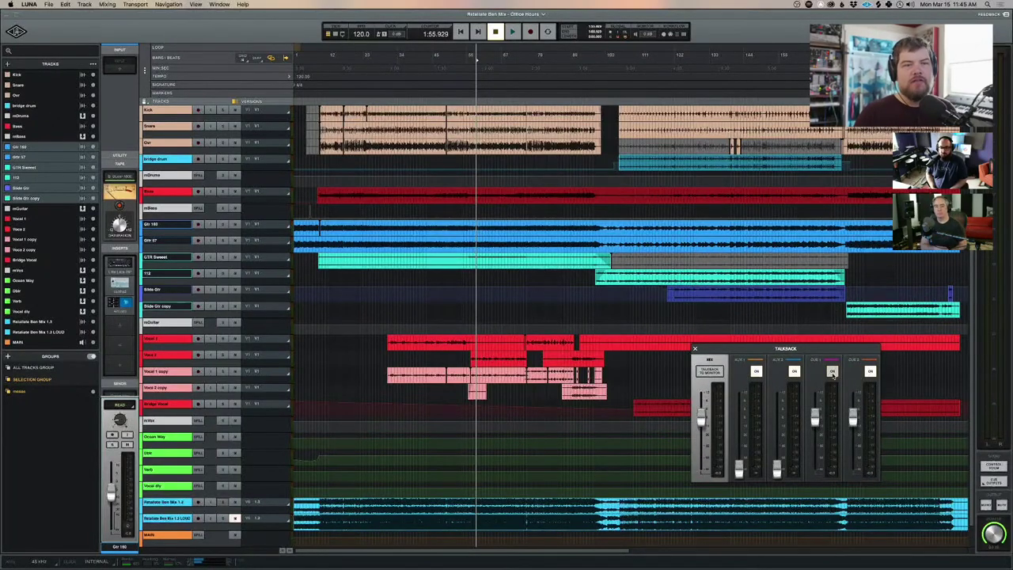
pyautogui.click(694, 348)
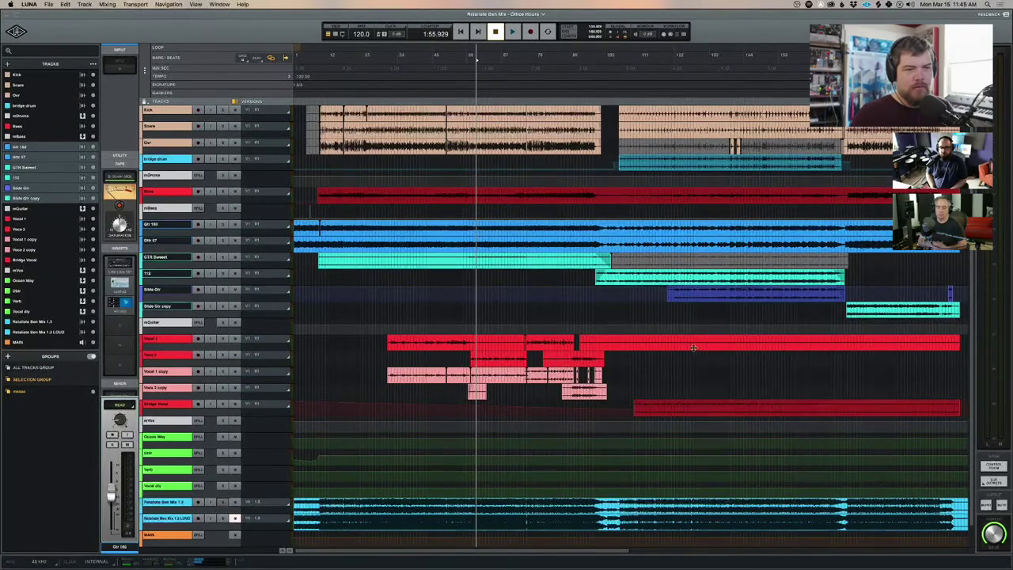
pyautogui.click(994, 467)
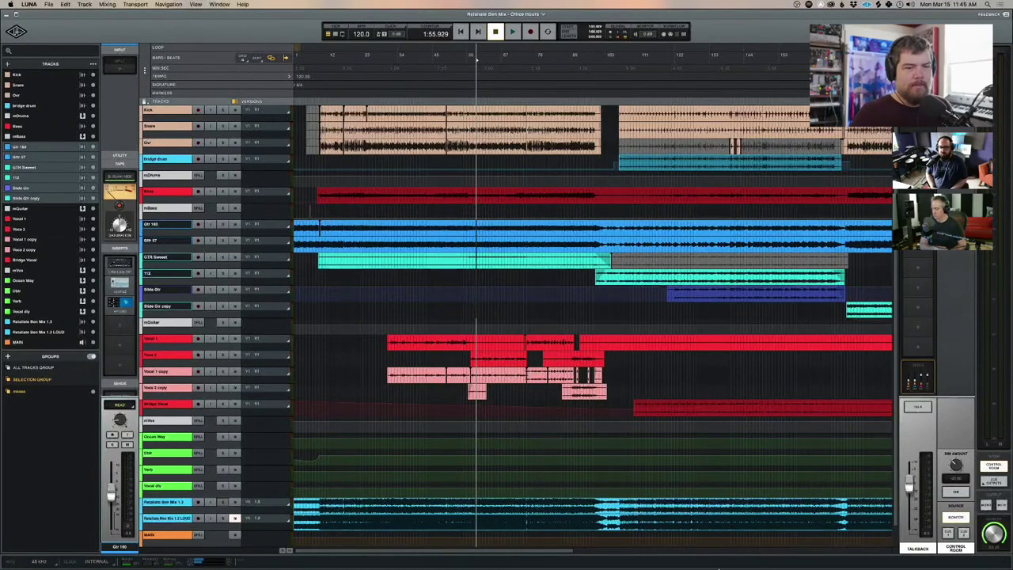
# Dismiss the Console window and open LUNA's hardware settings
pyautogui.click(448, 543)
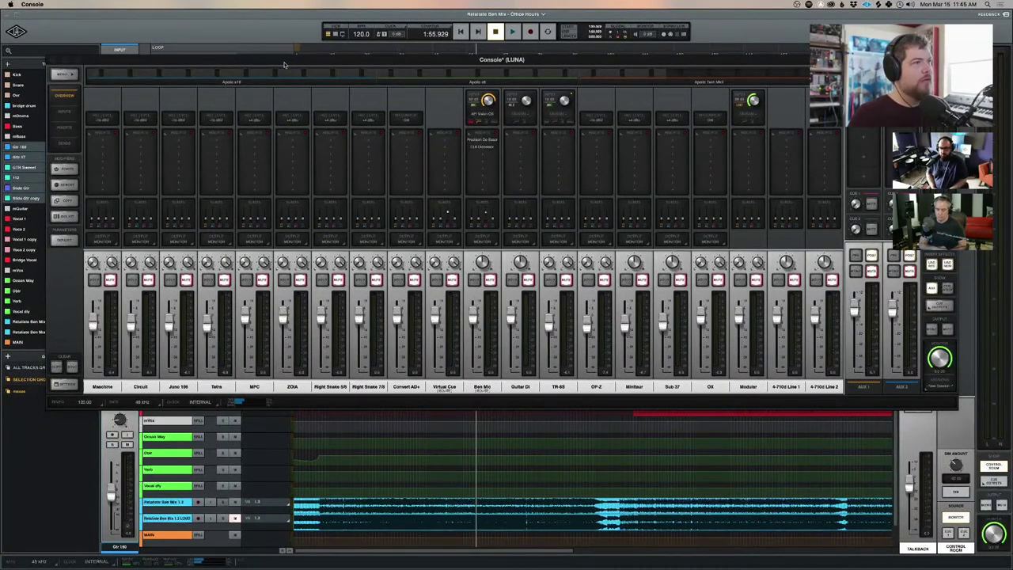
pyautogui.press('super+Tab')
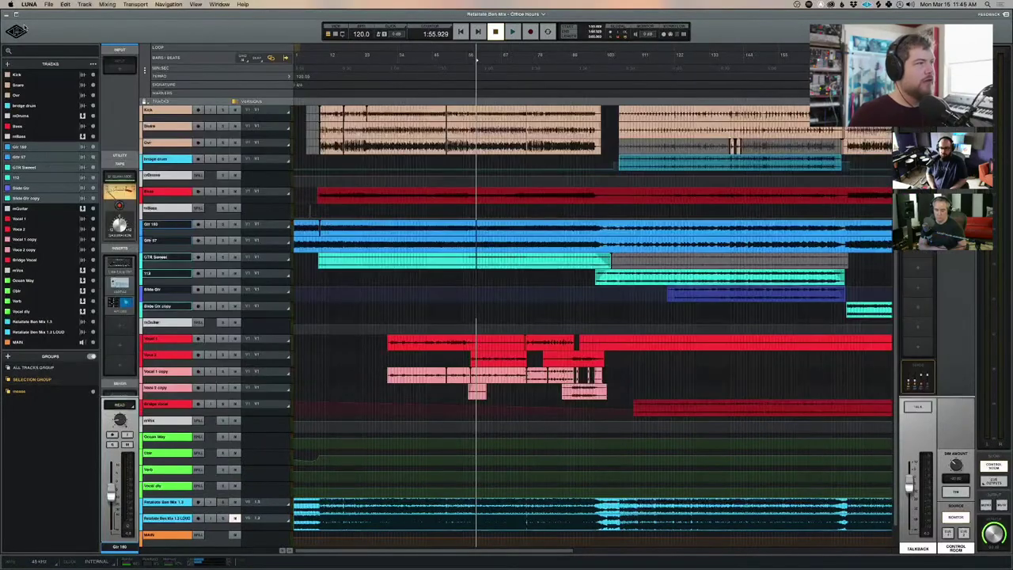
pyautogui.click(16, 32)
pyautogui.click(16, 148)
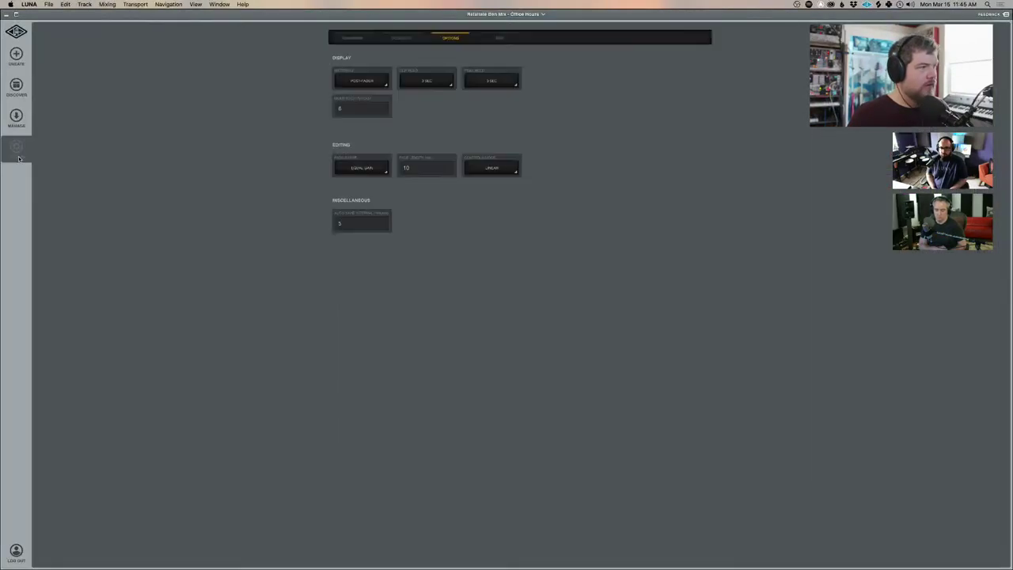
pyautogui.click(355, 39)
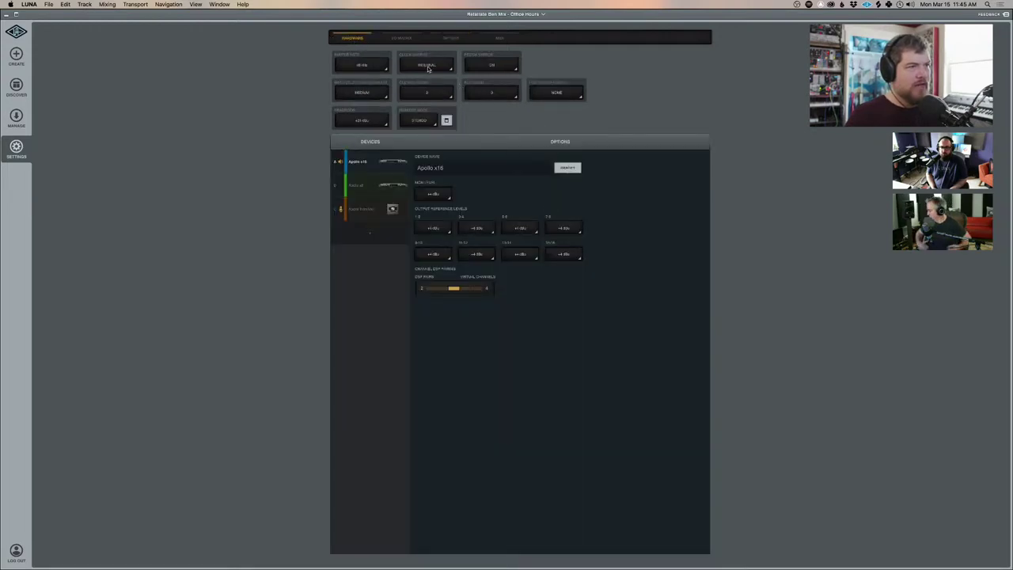
# Review the FCN switch assignment options and assign the switch to Talkback
pyautogui.click(578, 96)
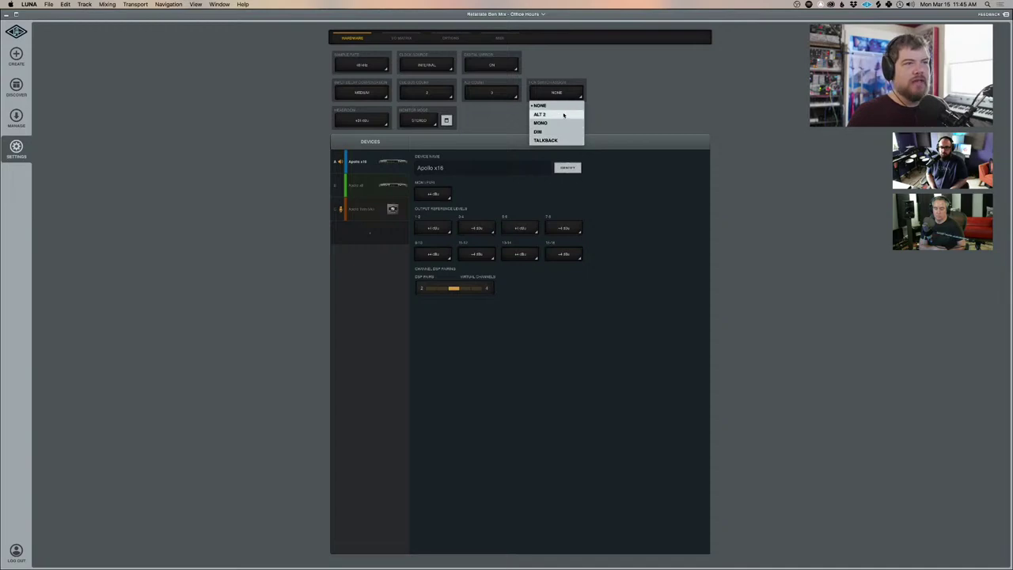
pyautogui.click(639, 110)
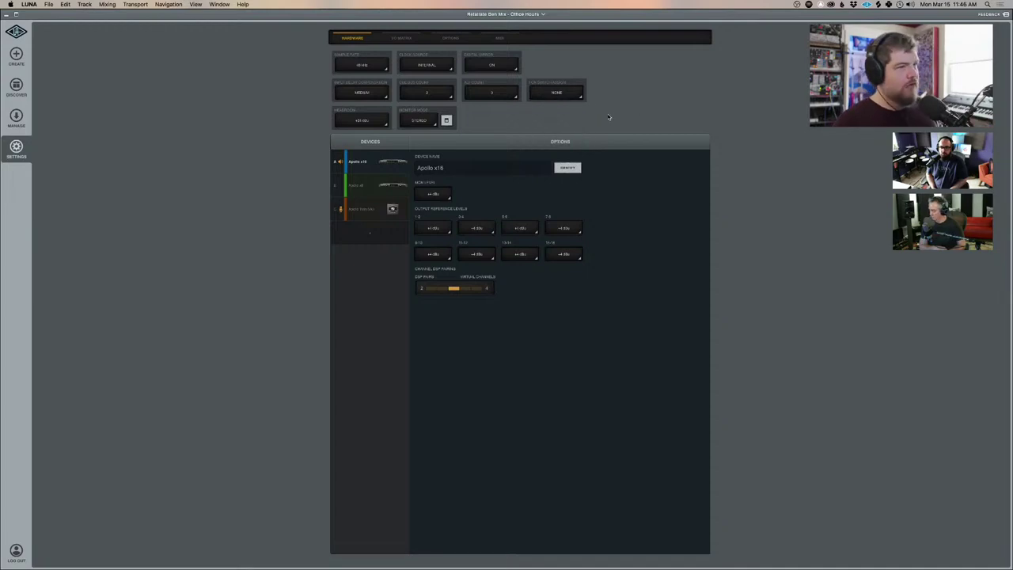
pyautogui.click(557, 94)
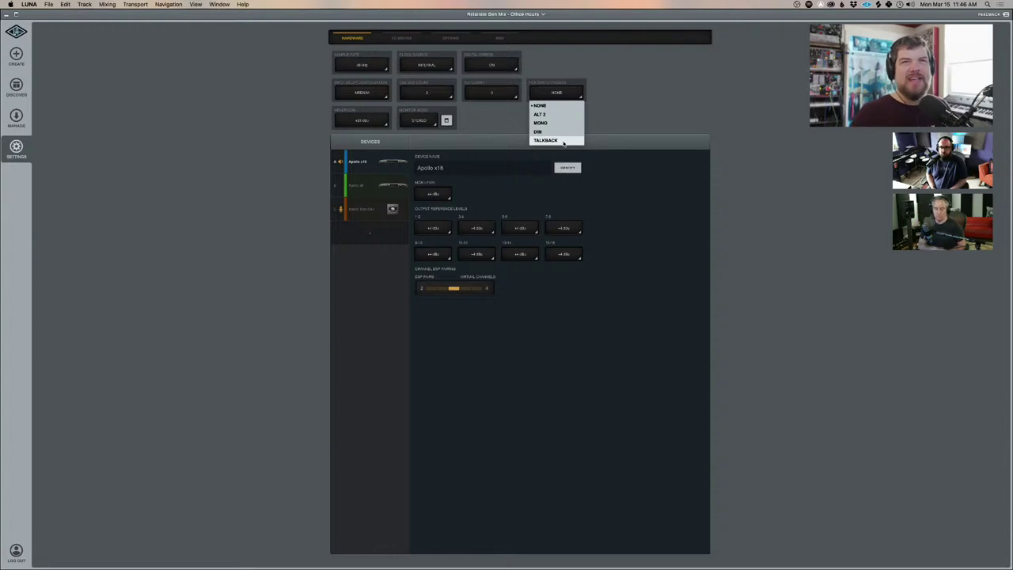
pyautogui.click(564, 140)
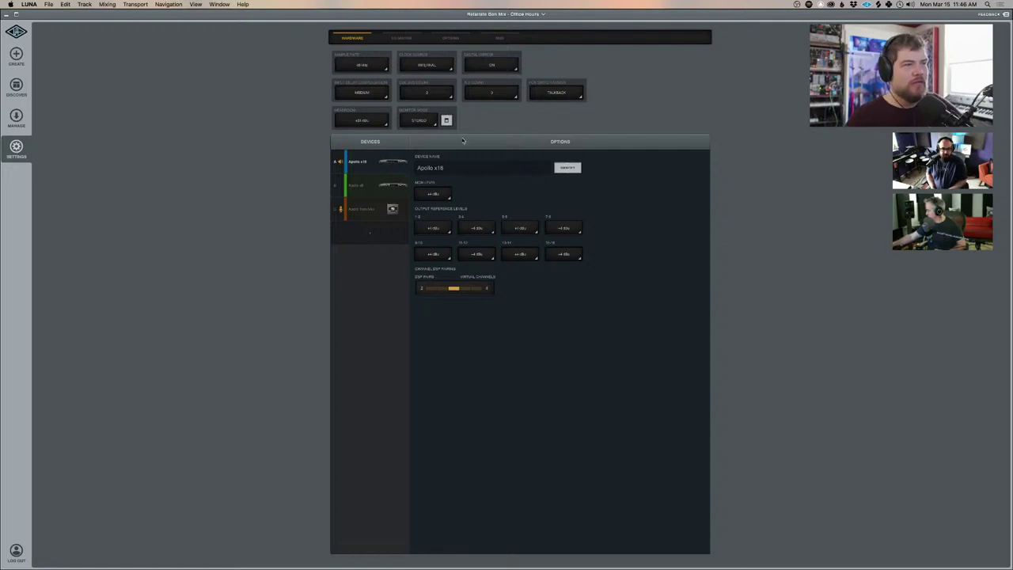
# Check the available cue bus counts in the hardware settings, keep the count at 2, and return to the session
pyautogui.click(438, 97)
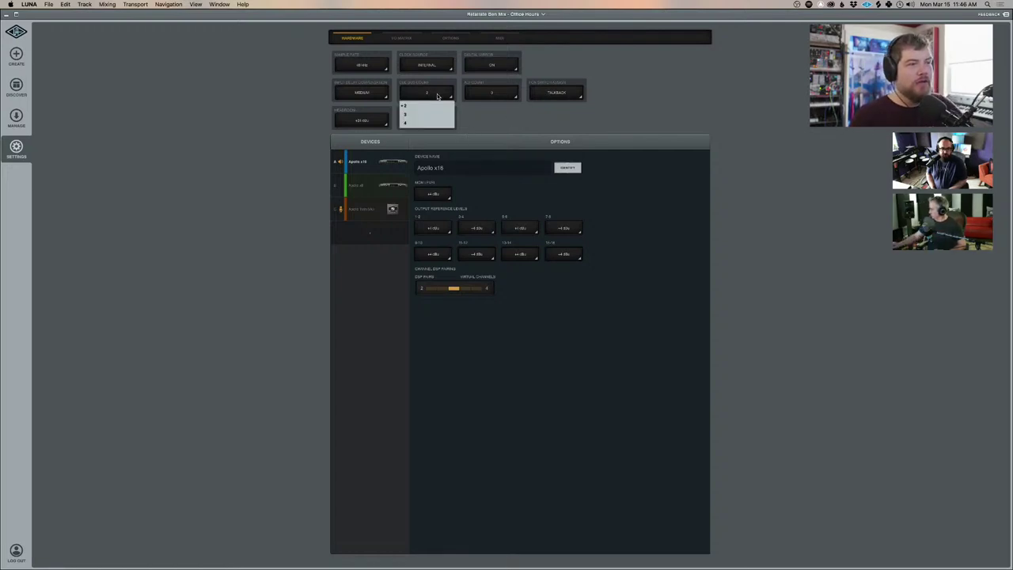
pyautogui.click(467, 114)
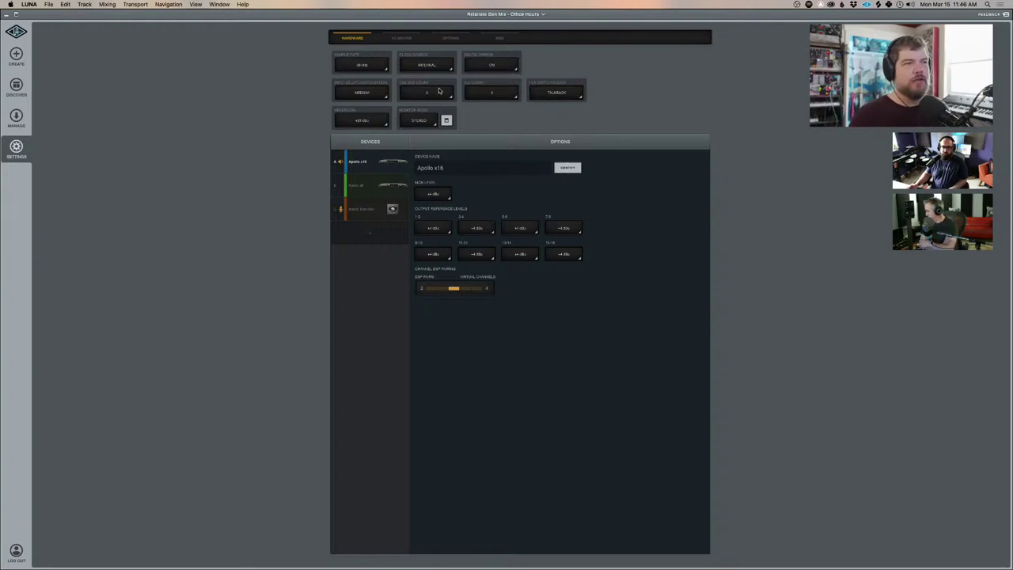
pyautogui.click(440, 91)
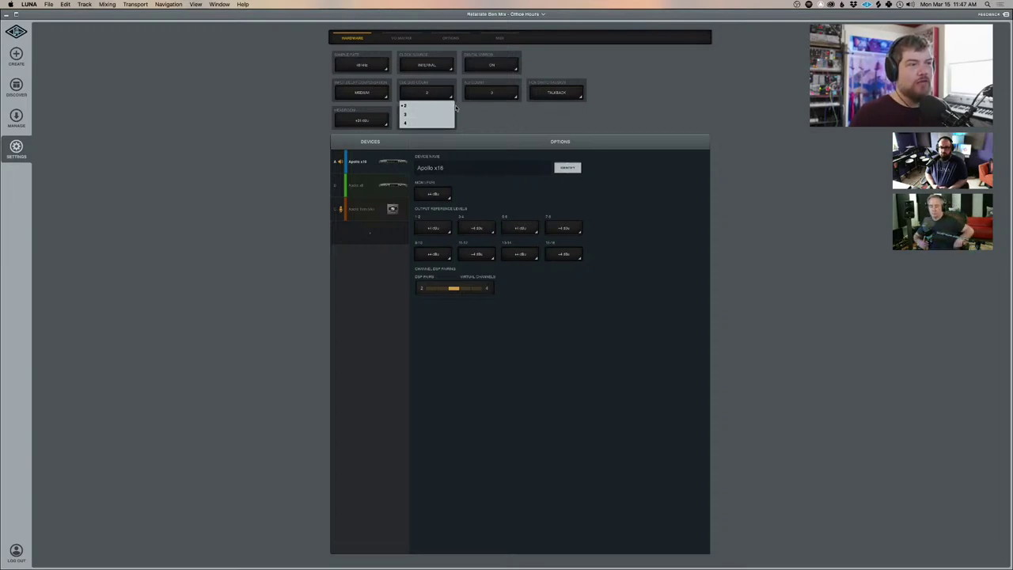
pyautogui.click(489, 119)
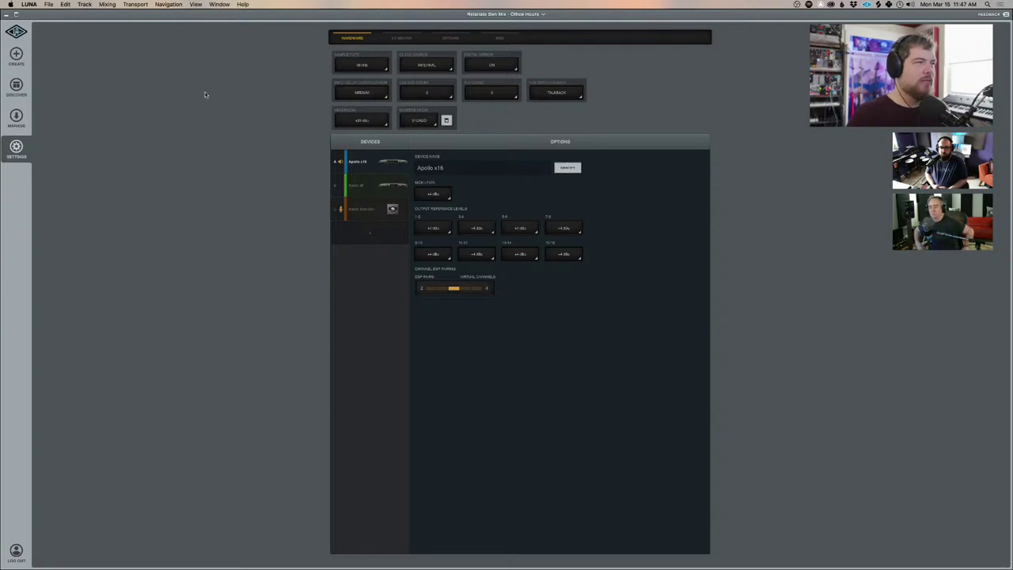
pyautogui.click(16, 32)
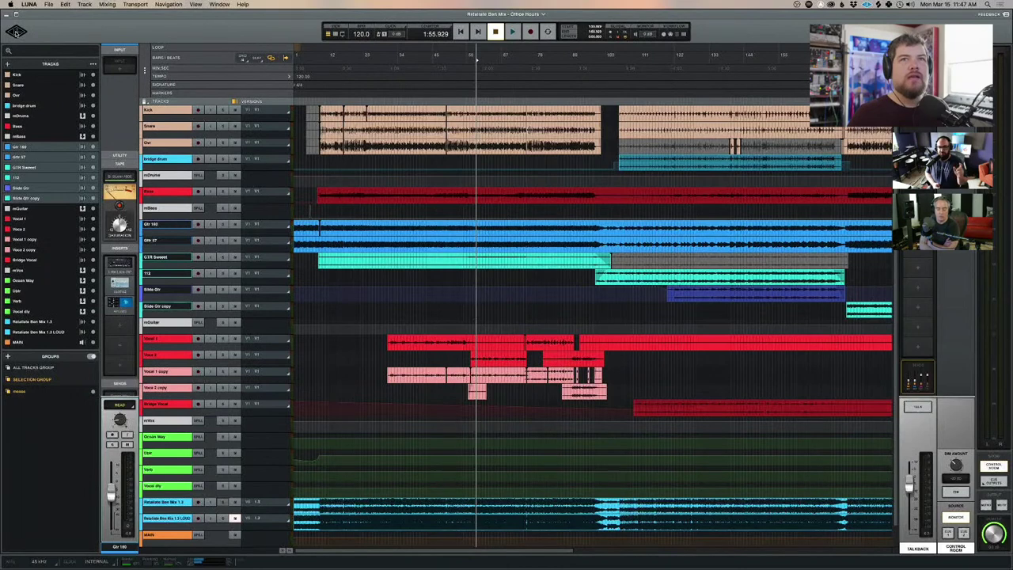
pyautogui.click(16, 32)
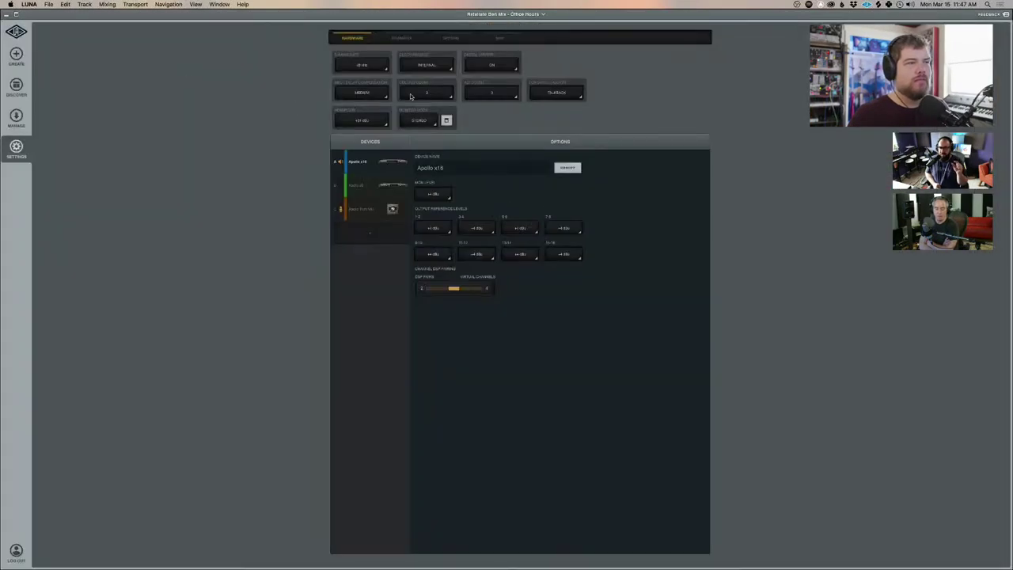
pyautogui.click(428, 95)
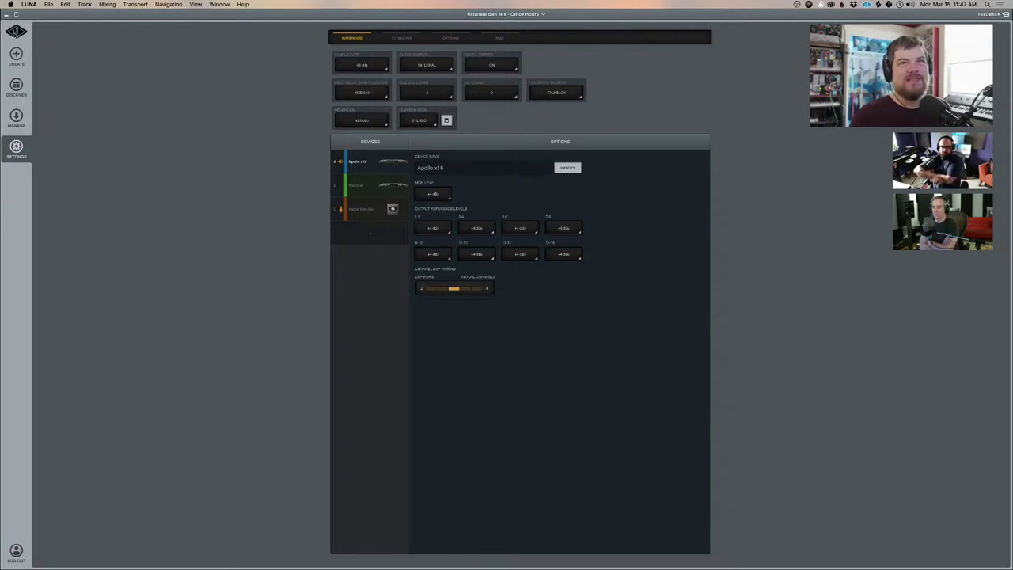
pyautogui.click(16, 32)
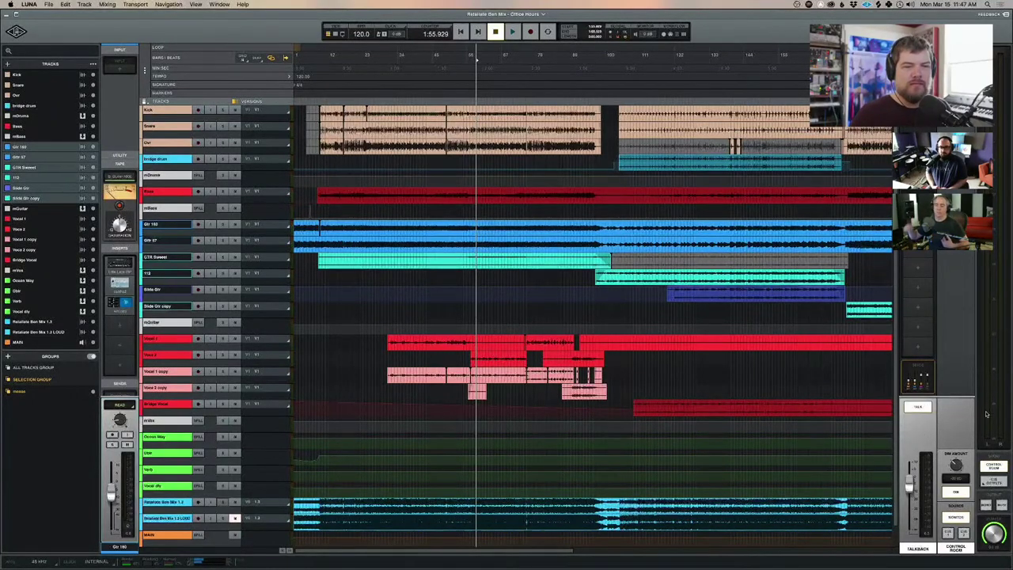
# Turn Talk off on the talkback channel, then toggle it on and off twice to demonstrate talkback
pyautogui.click(928, 409)
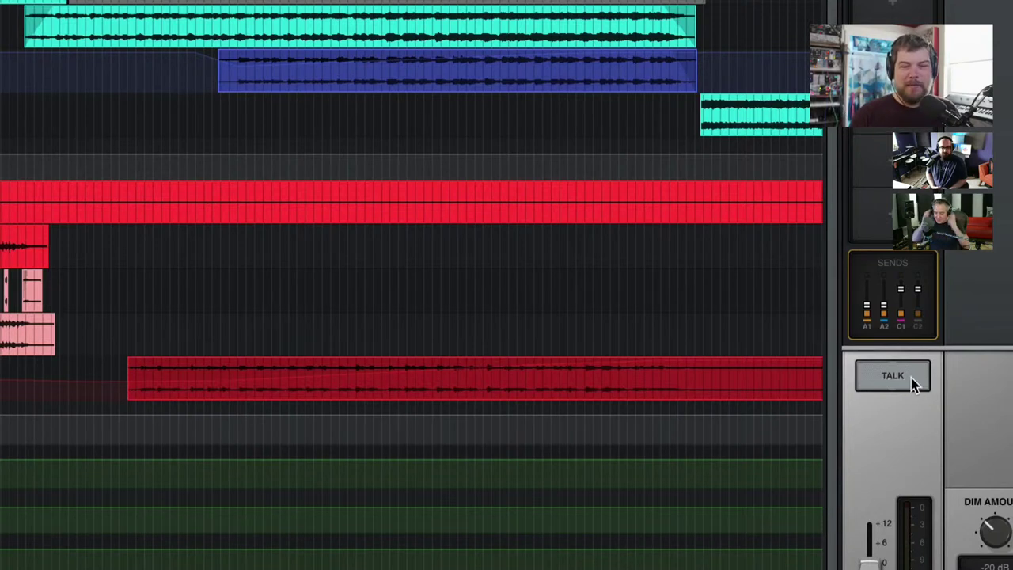
pyautogui.click(914, 384)
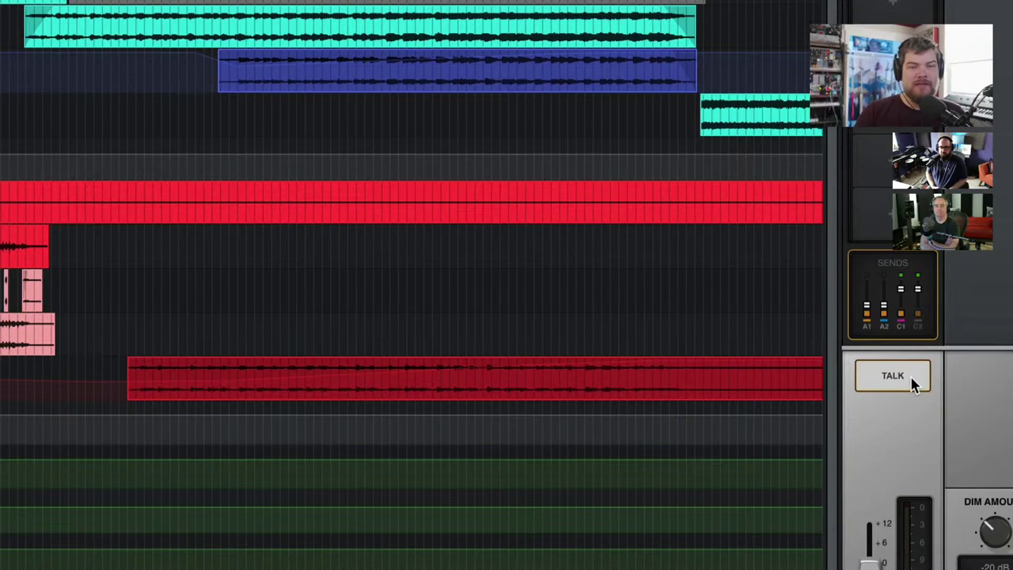
pyautogui.click(915, 383)
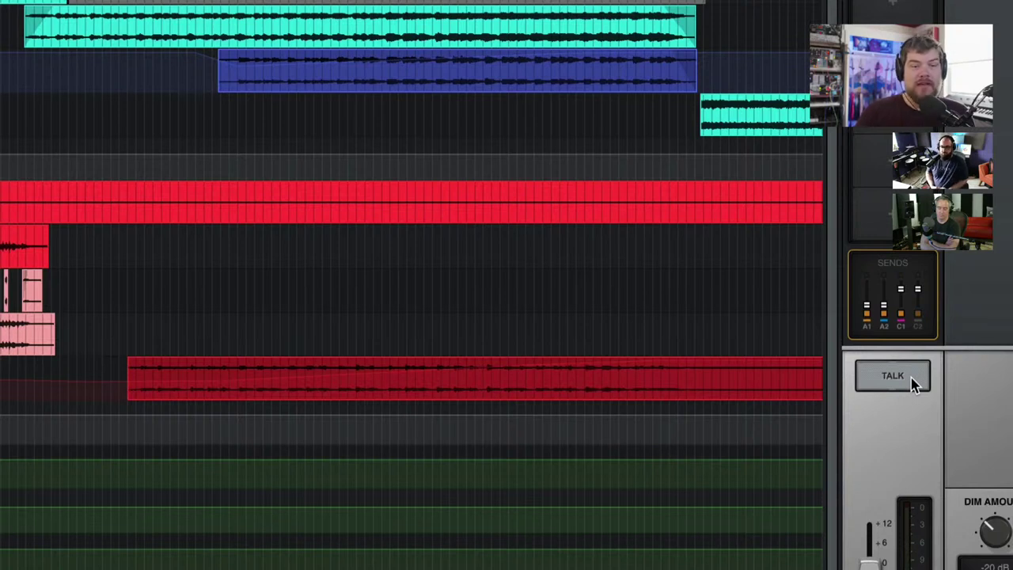
pyautogui.click(914, 383)
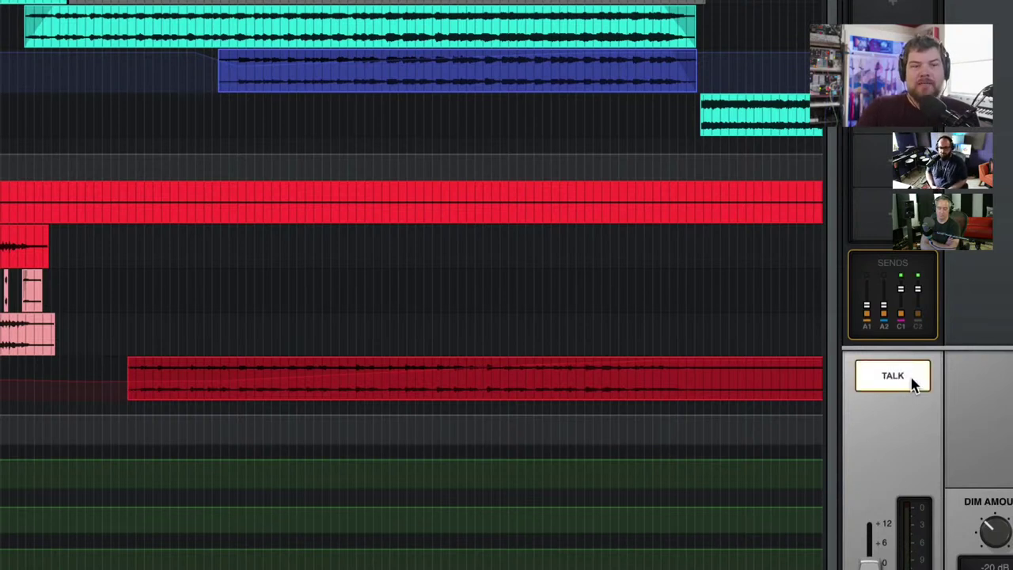
pyautogui.click(914, 383)
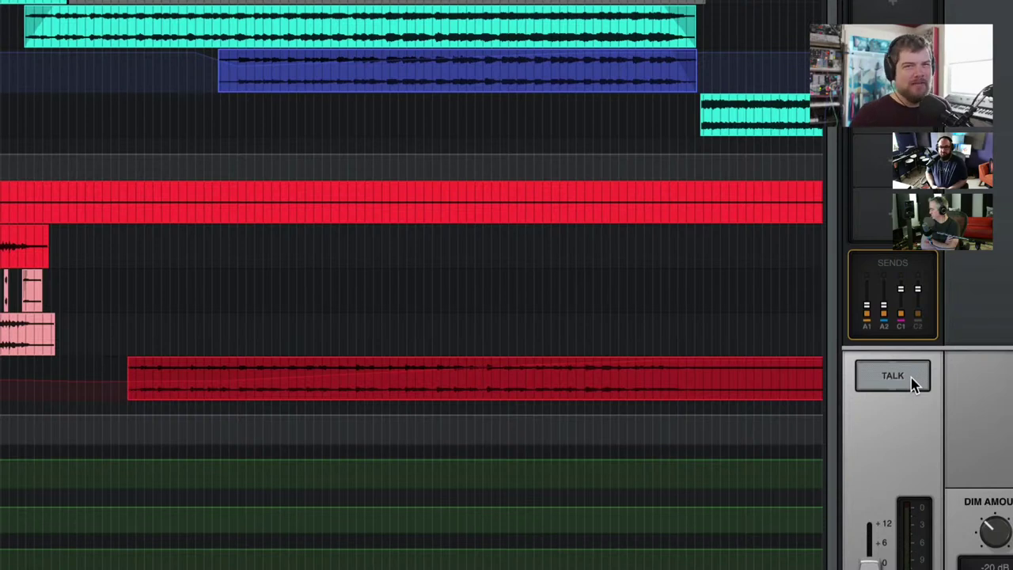
# Browse the Universal Audio plug-ins available for the talkback channel's REC FX 6 insert
pyautogui.moveTo(914, 383); pyautogui.dragTo(918, 419)
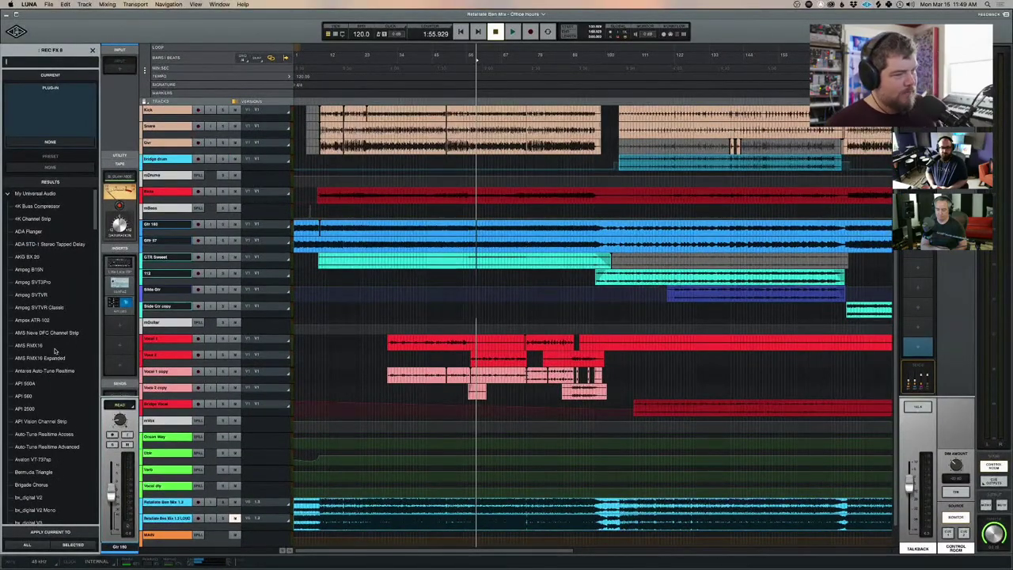
pyautogui.scroll(-1, 24, 403)
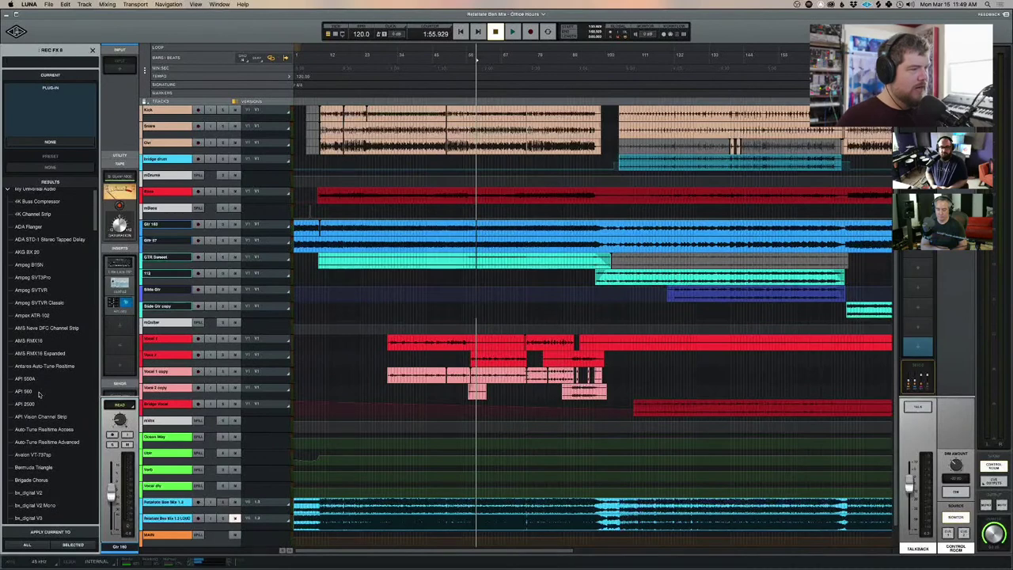
pyautogui.scroll(-3, 39, 394)
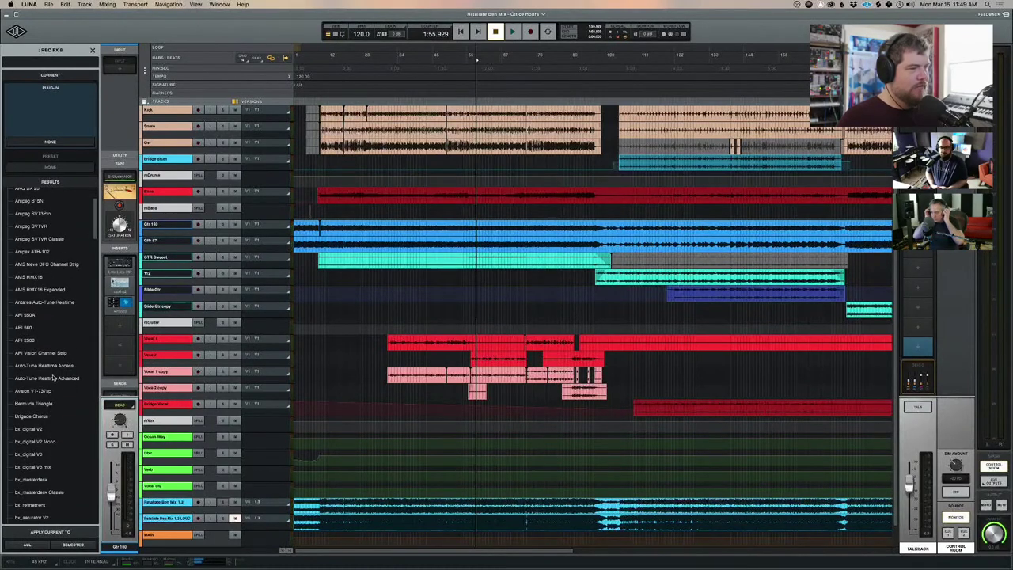
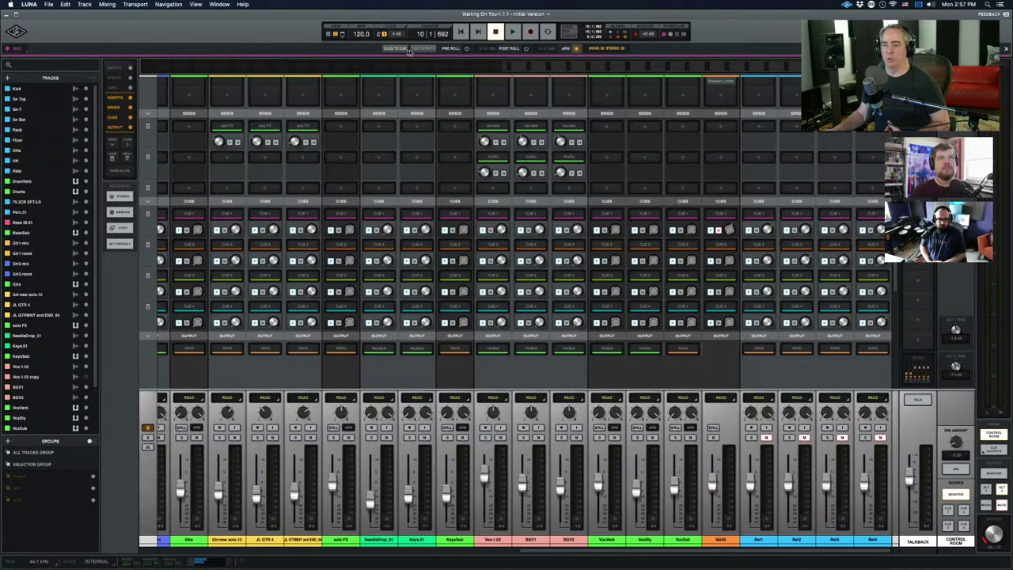
# View the cue output routing of the multi-unit Apollo session, close it, and open the I/O Matrix settings
pyautogui.click(424, 48)
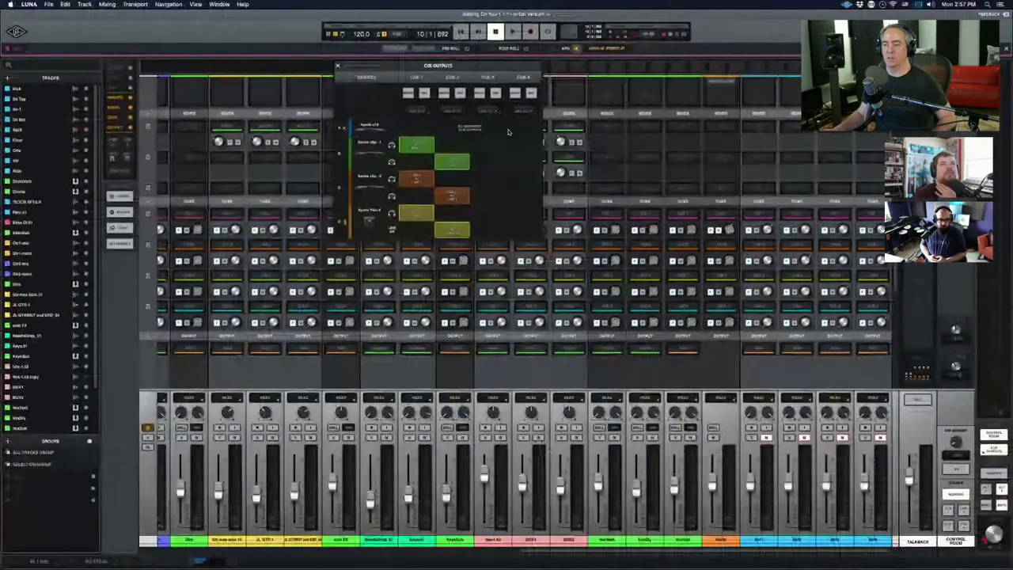
pyautogui.click(338, 66)
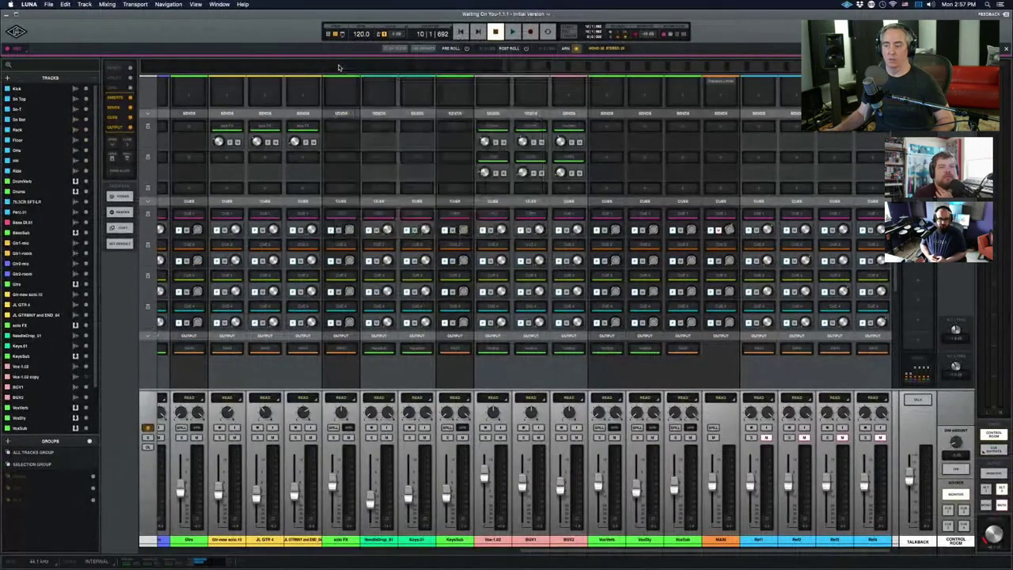
pyautogui.click(16, 32)
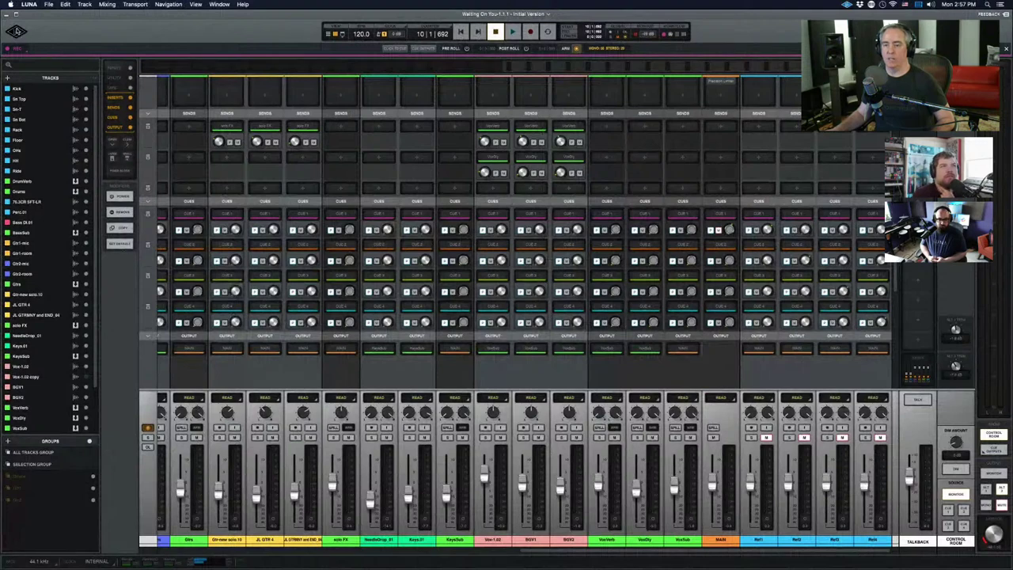
pyautogui.click(16, 148)
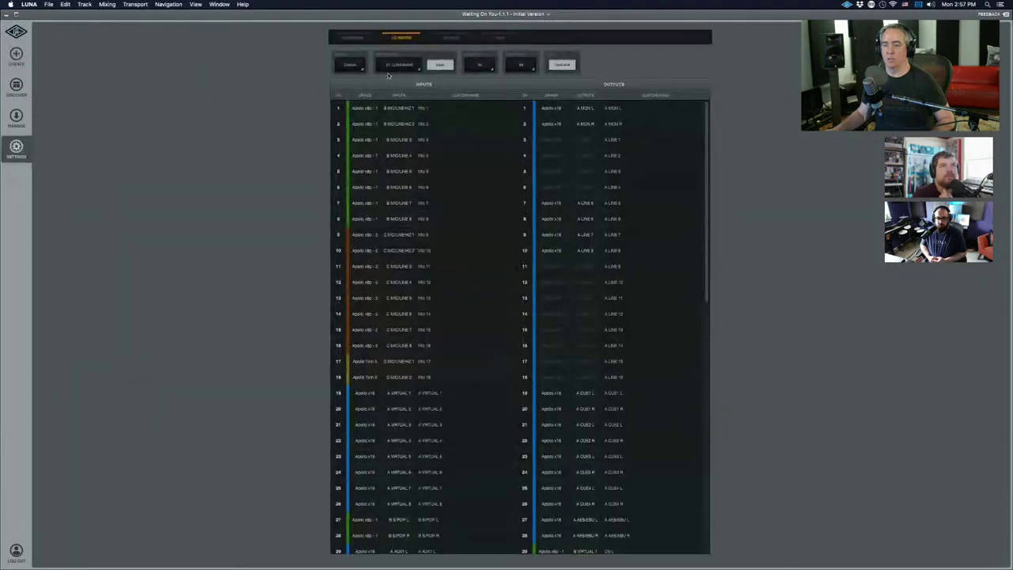
# Check the available cue bus count and ALT count options in the hardware settings without changing them, and return to the session
pyautogui.click(352, 37)
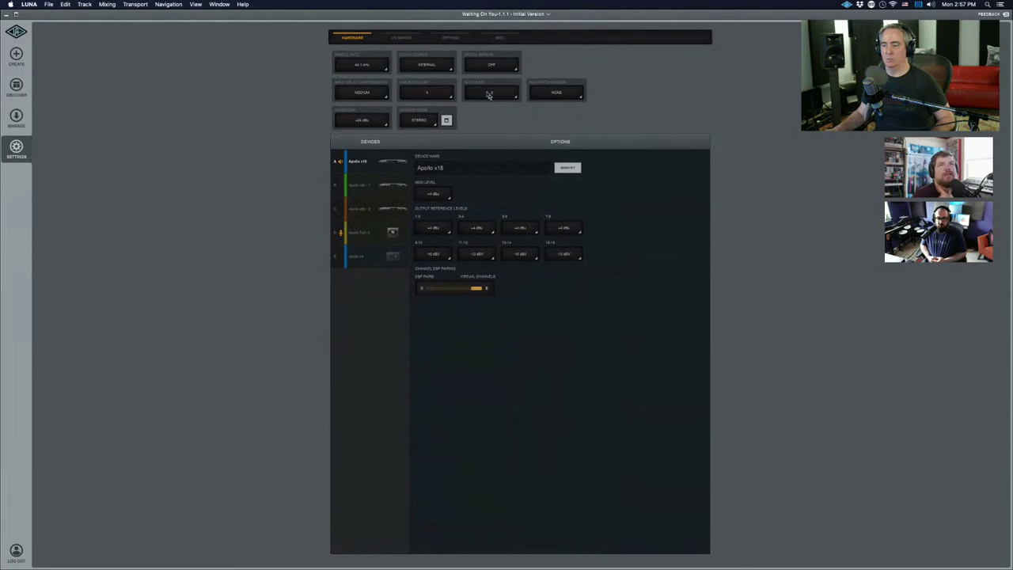
pyautogui.click(426, 94)
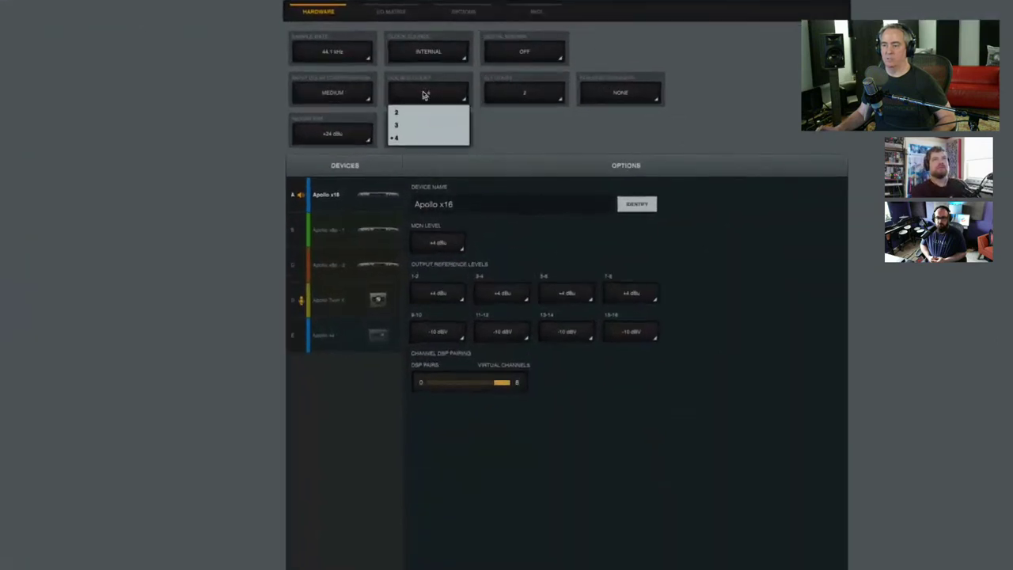
pyautogui.click(554, 92)
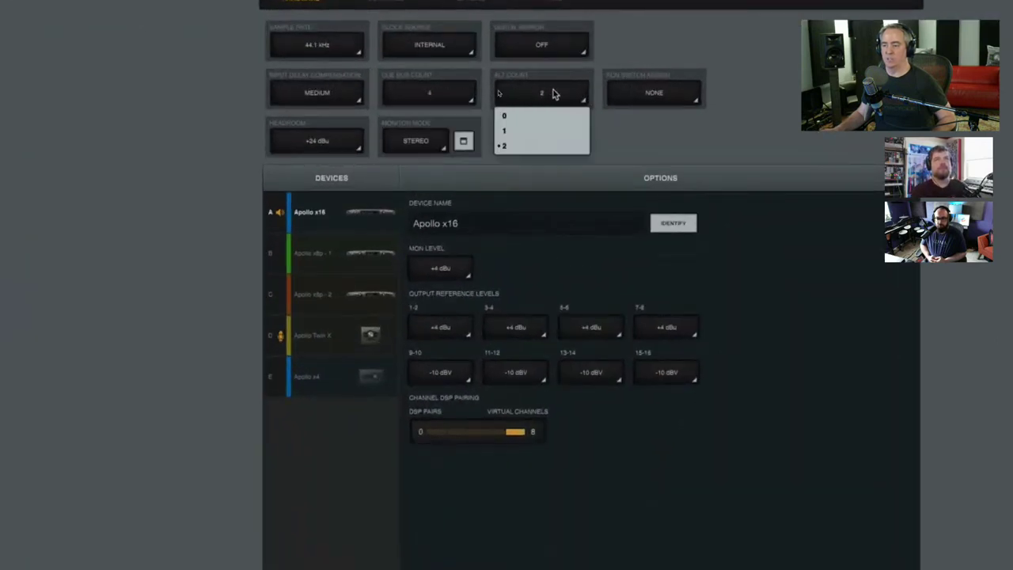
pyautogui.click(212, 93)
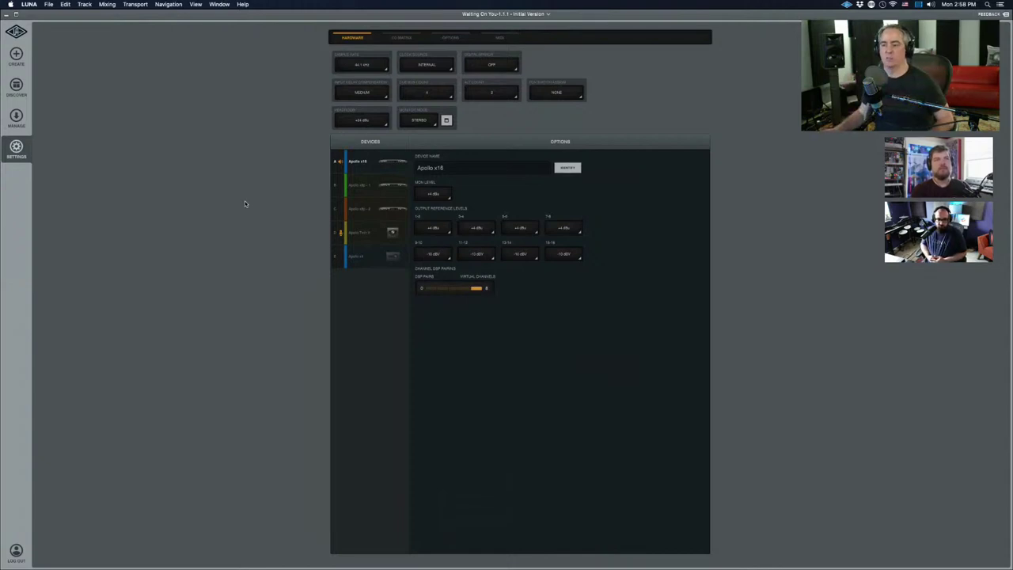
pyautogui.click(15, 31)
# Reroute the Apollo Twin X headphone output from Cue 1 to Cue 3 in the cue outputs, and close the routing window
pyautogui.click(414, 47)
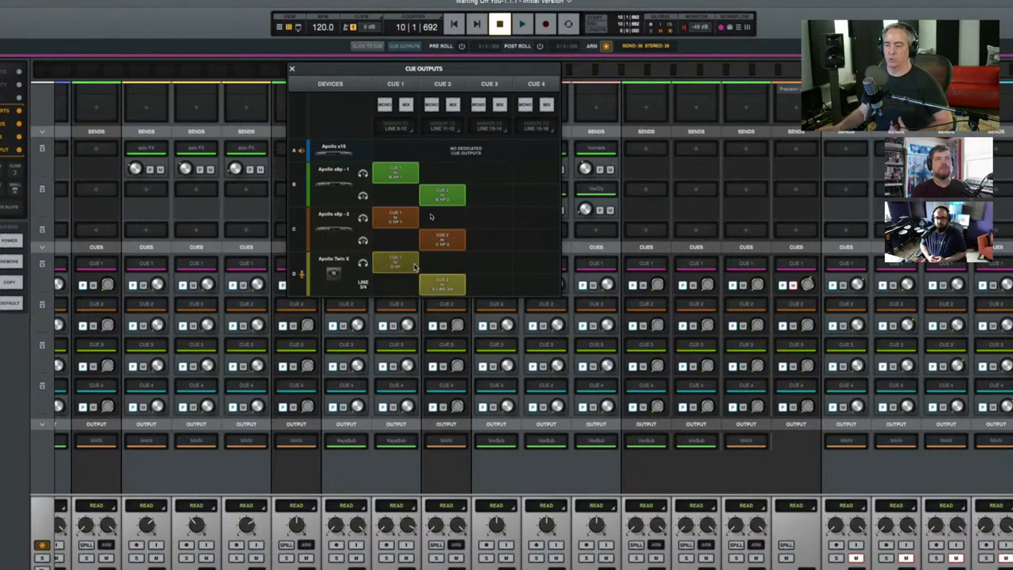
pyautogui.moveTo(413, 267); pyautogui.dragTo(488, 269)
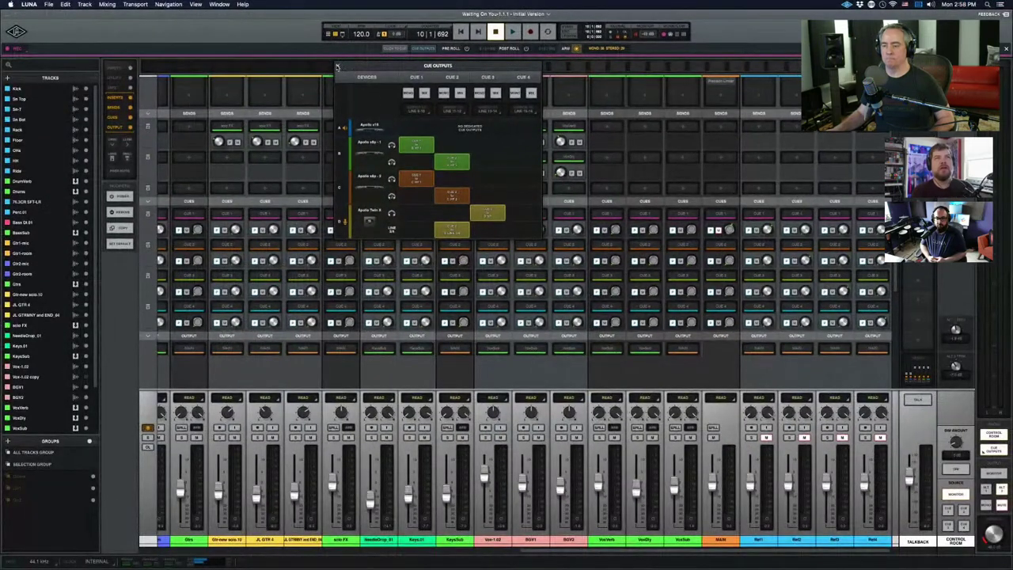
pyautogui.click(339, 66)
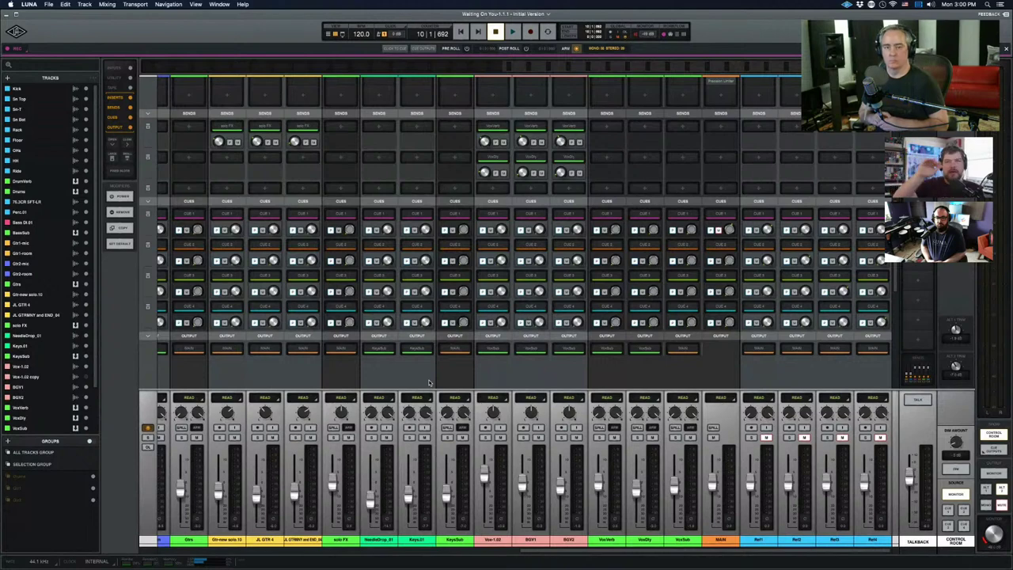
# Expand the Cue 1 sends into faders and raise Kick, Sn-T and Sn Bot to about -5, -6 and -15 dB
pyautogui.hscroll(-5, 426, 378)
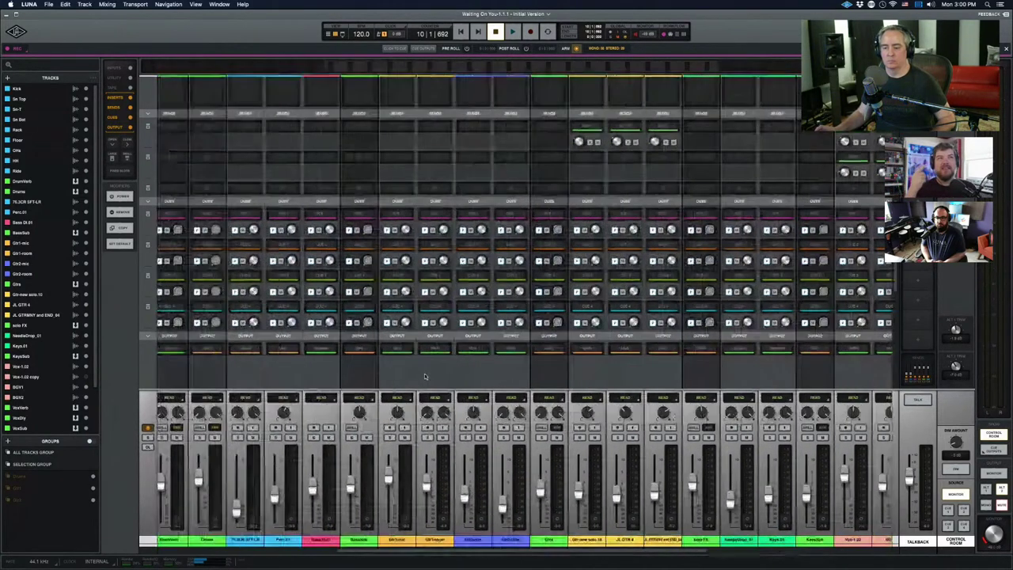
pyautogui.hscroll(-5, 425, 376)
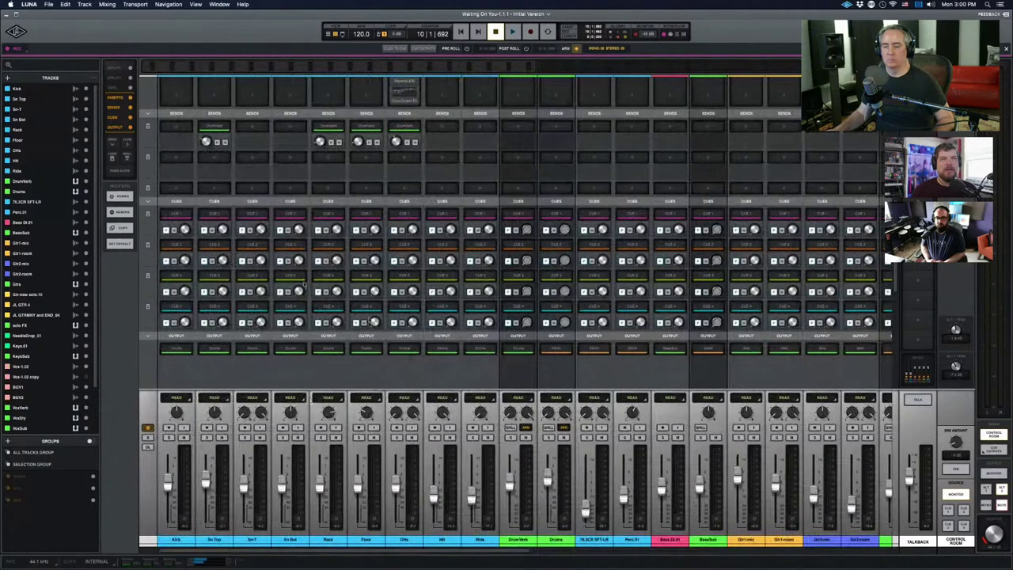
pyautogui.click(177, 215)
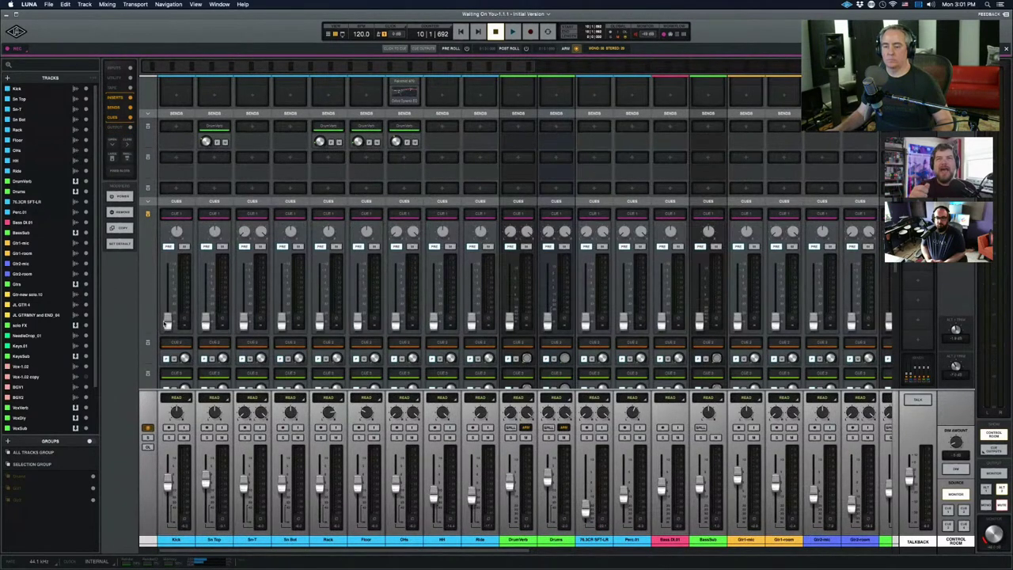
pyautogui.moveTo(169, 323); pyautogui.dragTo(169, 281)
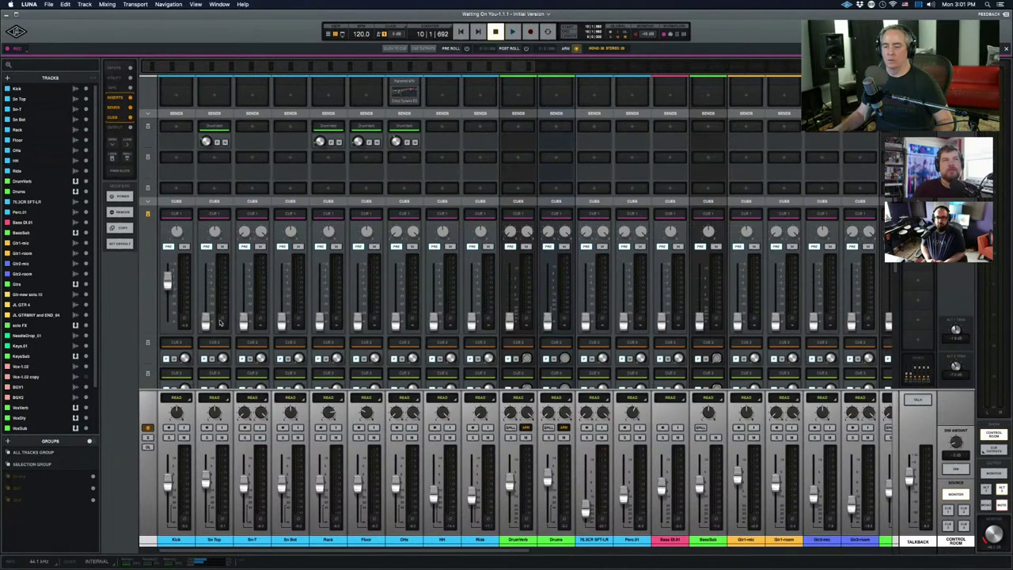
pyautogui.moveTo(243, 321); pyautogui.dragTo(243, 281)
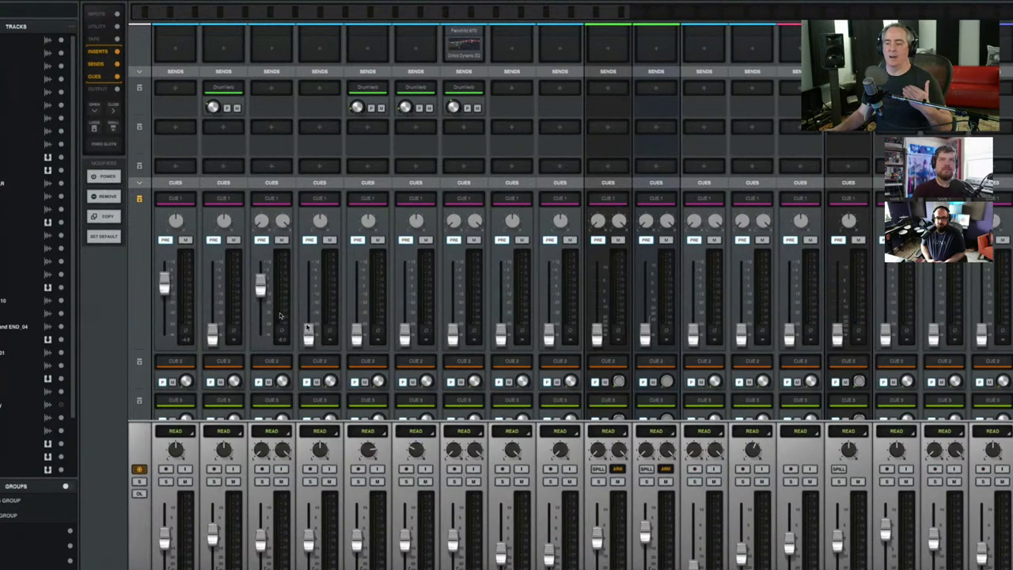
pyautogui.moveTo(311, 331); pyautogui.dragTo(332, 292)
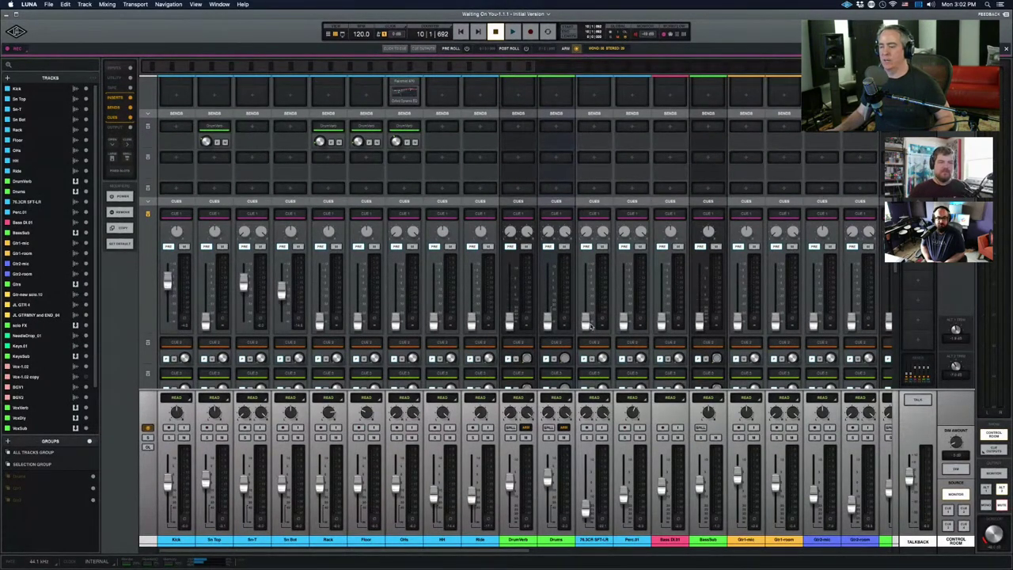
# Raise and then lower the SFT-LR track's Cue 1 level, and bring up the Cue 1 faders of Bass DI.01 and Gtr1-mic
pyautogui.moveTo(586, 322); pyautogui.dragTo(586, 266)
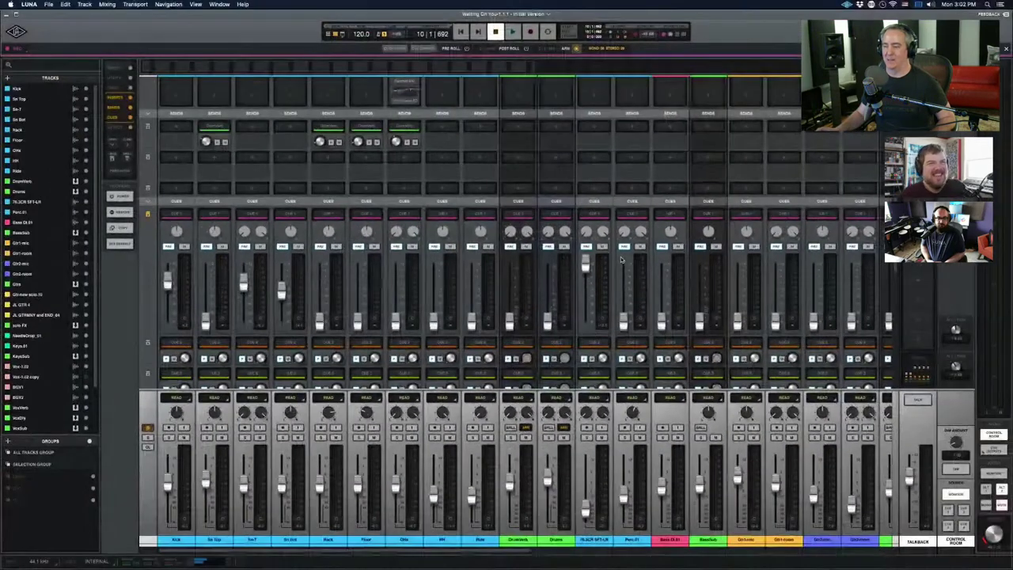
pyautogui.moveTo(585, 263); pyautogui.dragTo(575, 314)
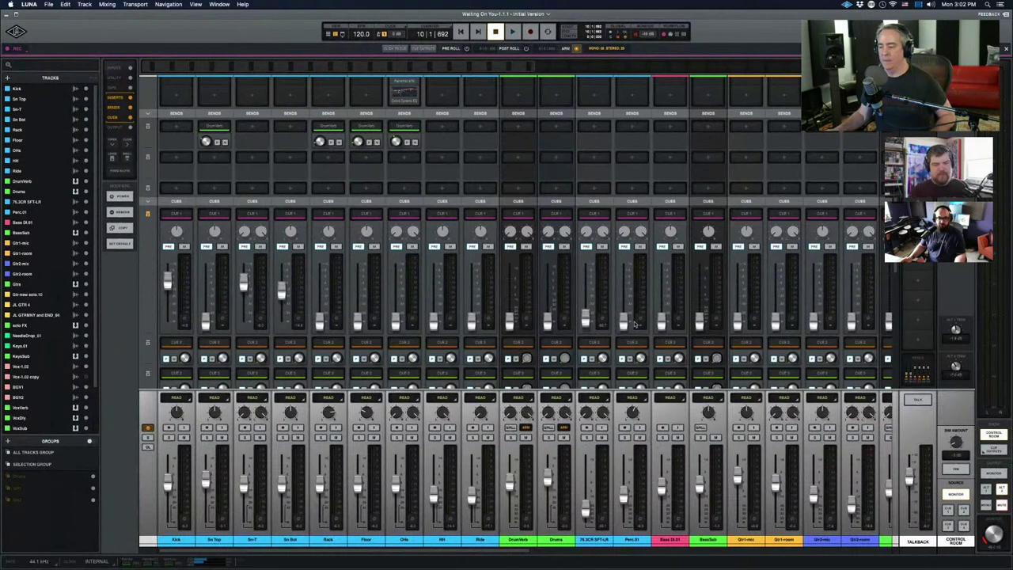
pyautogui.hscroll(2, 634, 323)
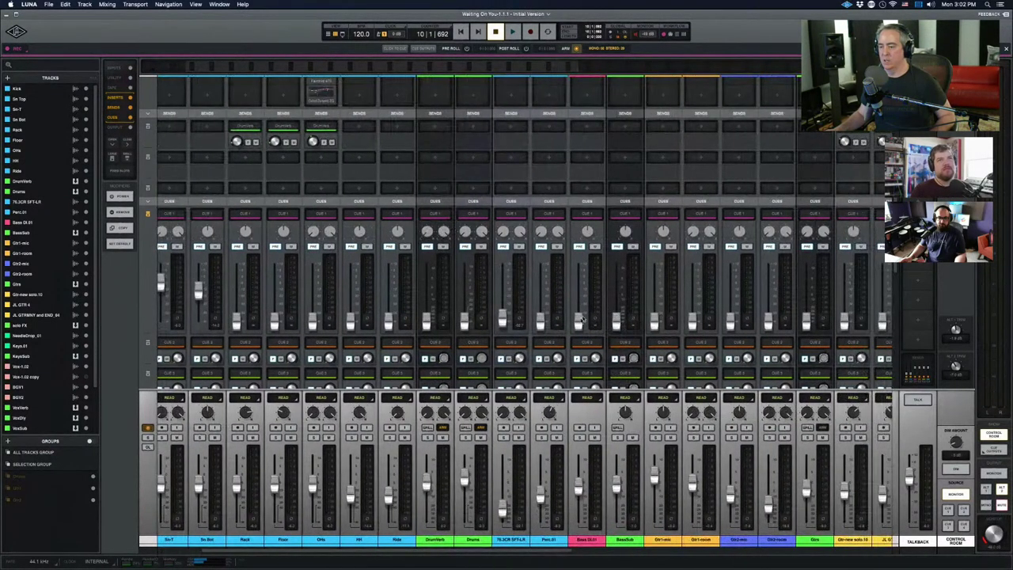
pyautogui.moveTo(582, 320); pyautogui.dragTo(591, 281)
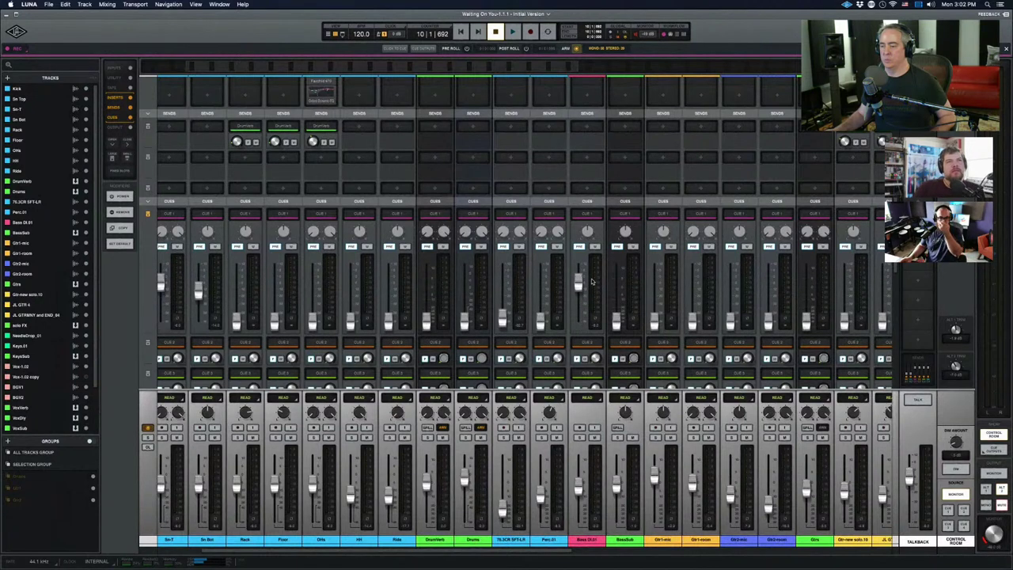
pyautogui.moveTo(654, 321); pyautogui.dragTo(658, 293)
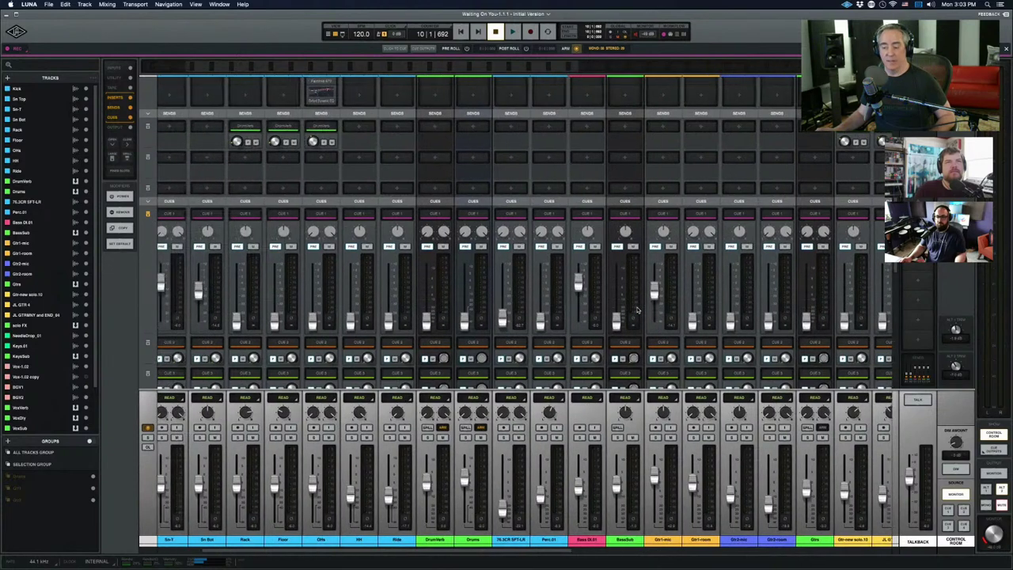
# Raise the DrumVerb bus's Cue 1 fader to add drum reverb to the headphone mix
pyautogui.hscroll(-2, 637, 309)
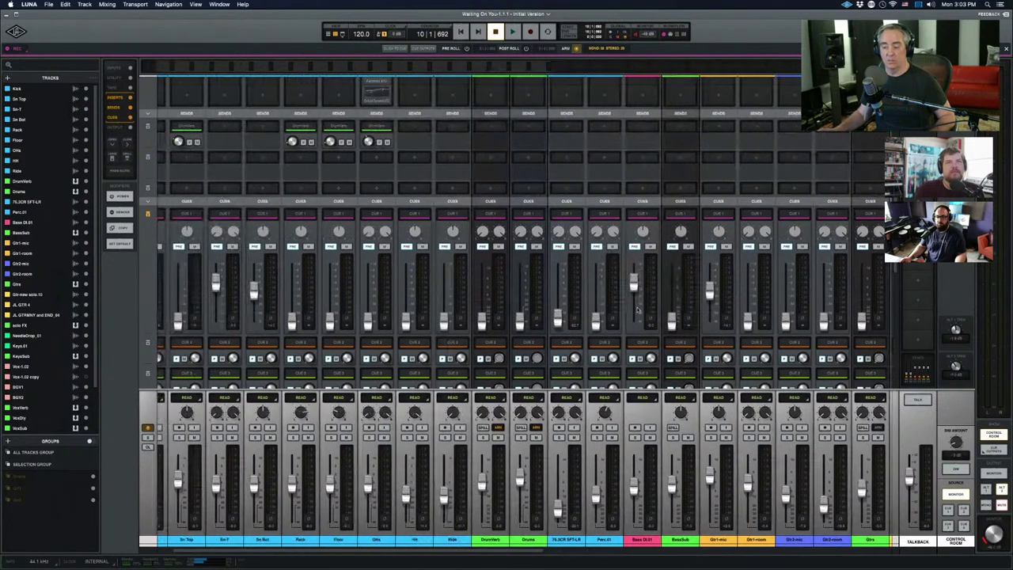
pyautogui.hscroll(-2, 602, 313)
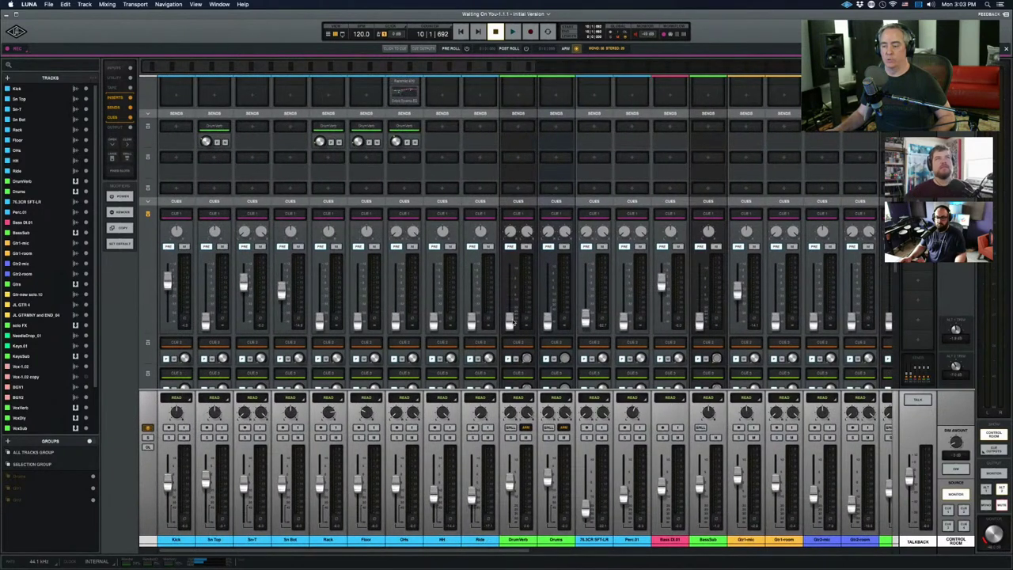
pyautogui.moveTo(512, 323); pyautogui.dragTo(514, 288)
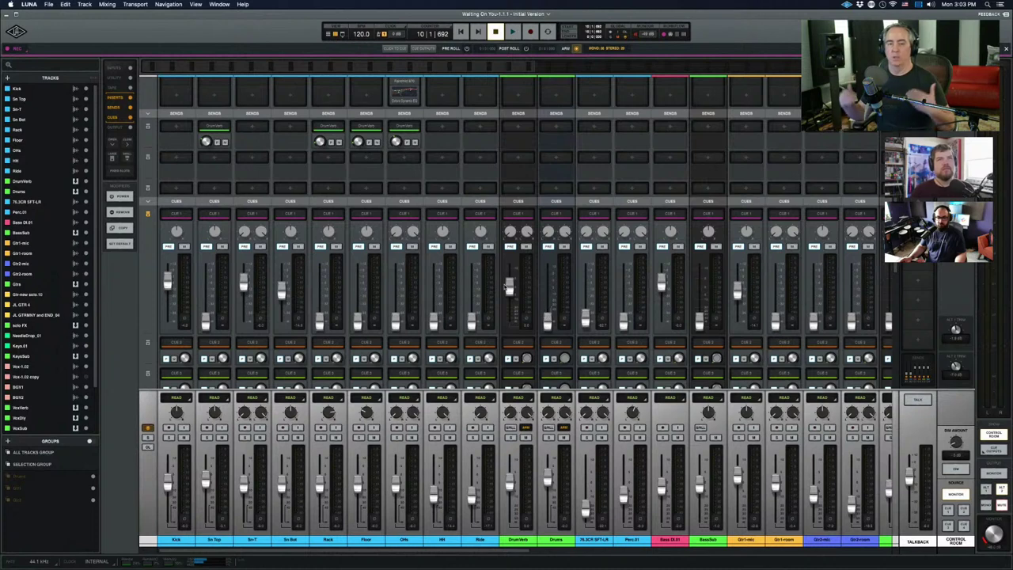
# View the Accelerated Realtime Monitoring aux choices on the DrumVerb bus and keep AUX 2
pyautogui.scroll(-2, 490, 267)
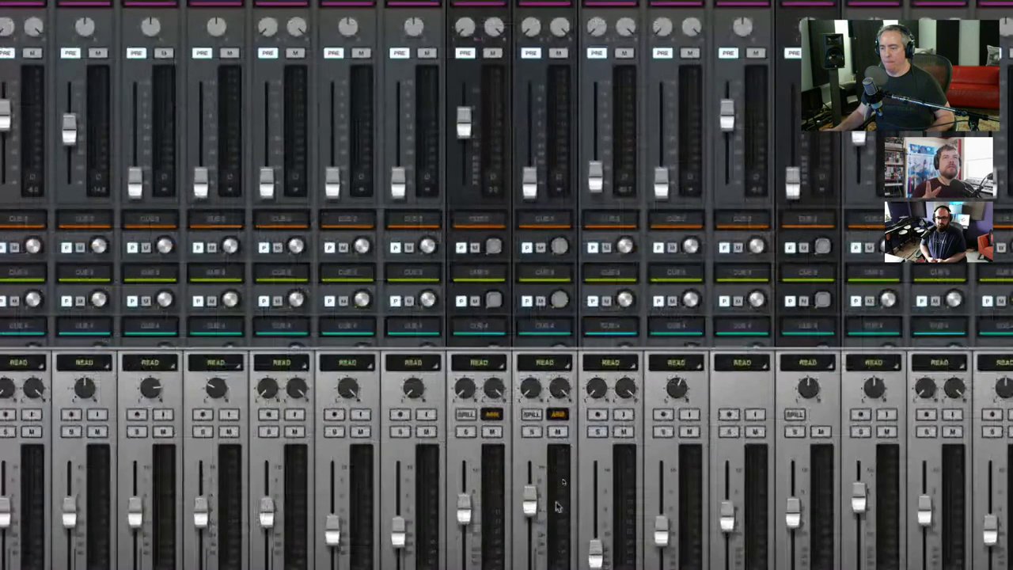
pyautogui.click(492, 414)
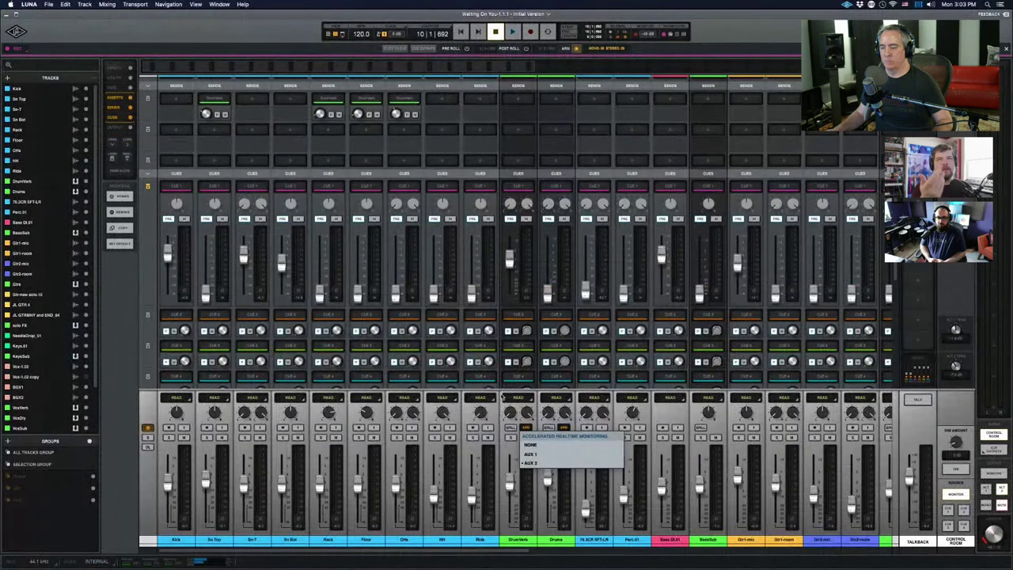
pyautogui.click(498, 409)
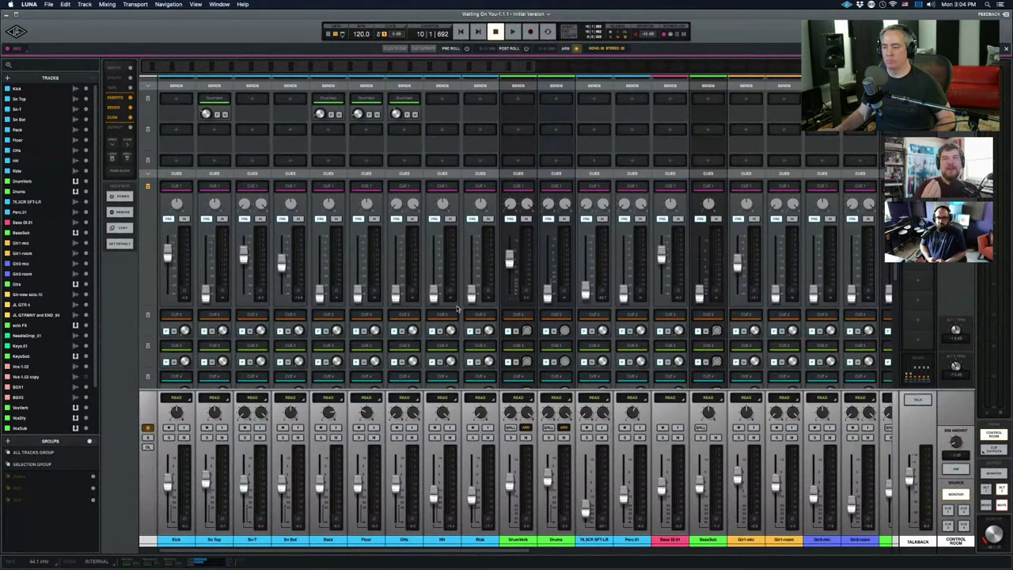
# Reset the HH track's Cue 1 fader to unity, and pull it back down fully
pyautogui.scroll(-1, 457, 309)
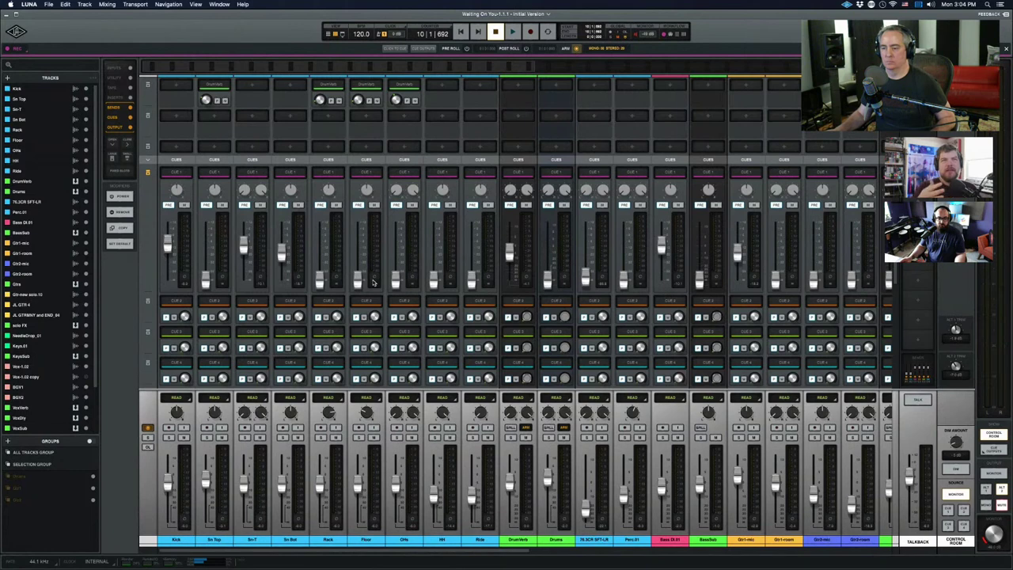
pyautogui.moveTo(400, 284)
pyautogui.mouseDown()
pyautogui.moveTo(412, 255)
pyautogui.moveTo(395, 283)
pyautogui.mouseUp()
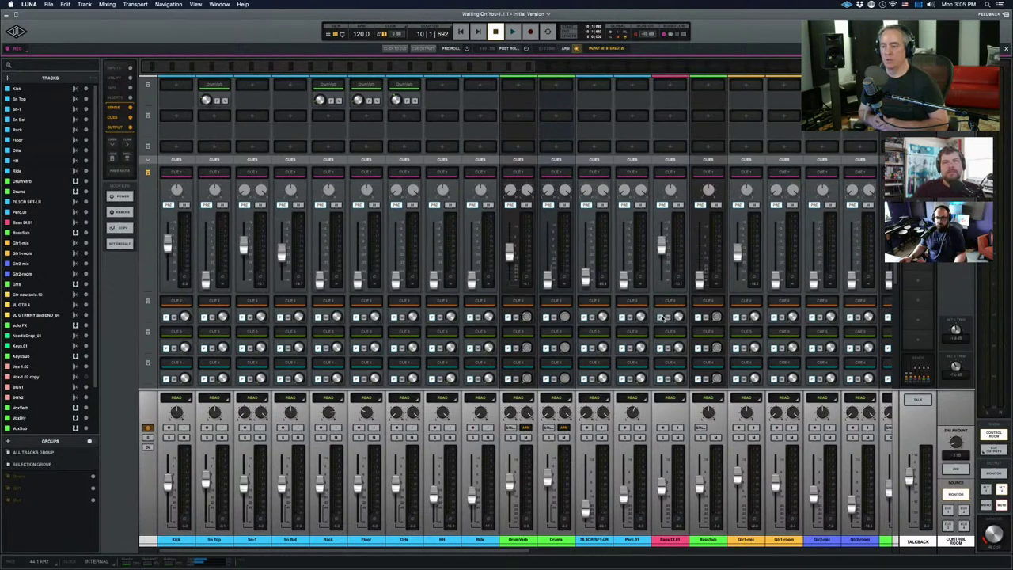
pyautogui.keyDown('alt'); pyautogui.click(432, 283); pyautogui.keyUp('alt')
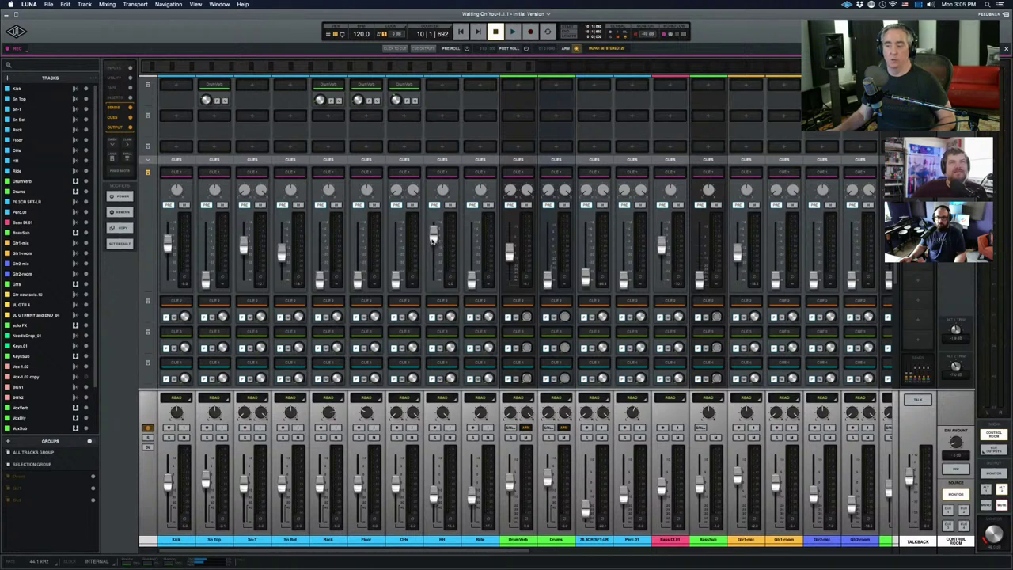
pyautogui.moveTo(432, 239); pyautogui.dragTo(432, 287)
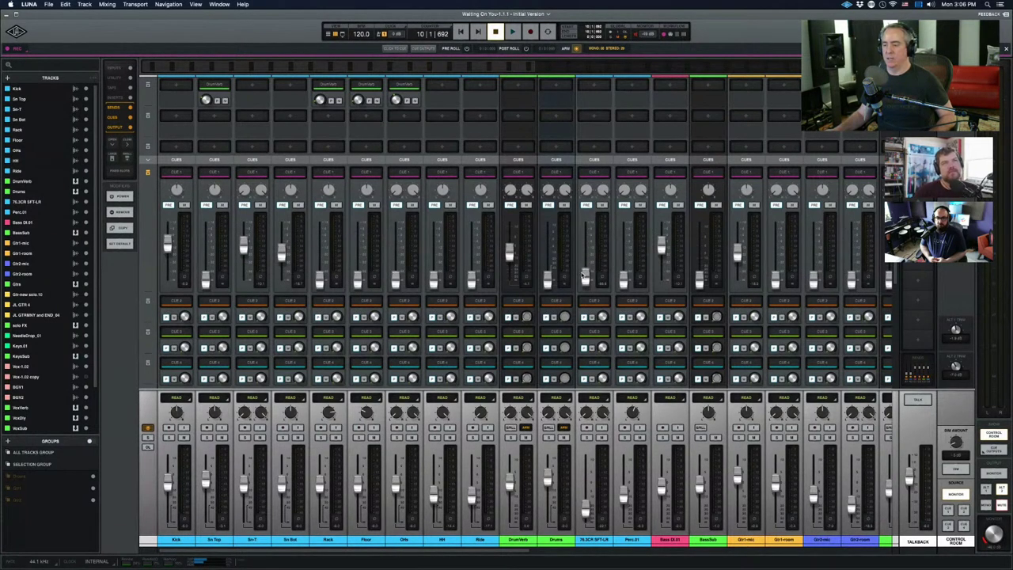
# Raise the Cue 1 faders of the SFT-LR and Perc.01 tracks to a similar level
pyautogui.moveTo(584, 275); pyautogui.dragTo(585, 247)
pyautogui.moveTo(625, 279); pyautogui.dragTo(625, 248)
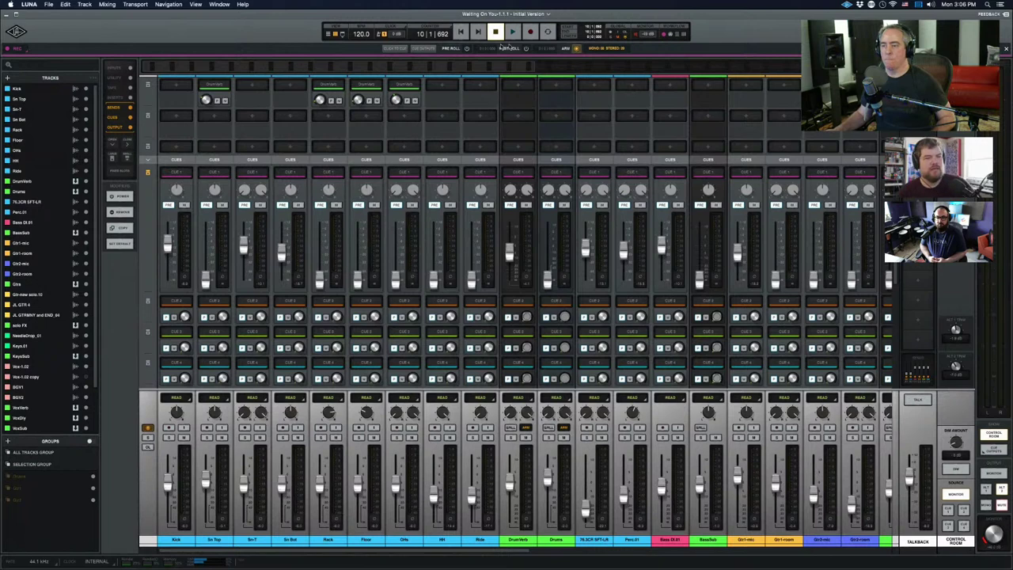
# Review the cue output routing for all Apollo devices and close the window
pyautogui.click(424, 48)
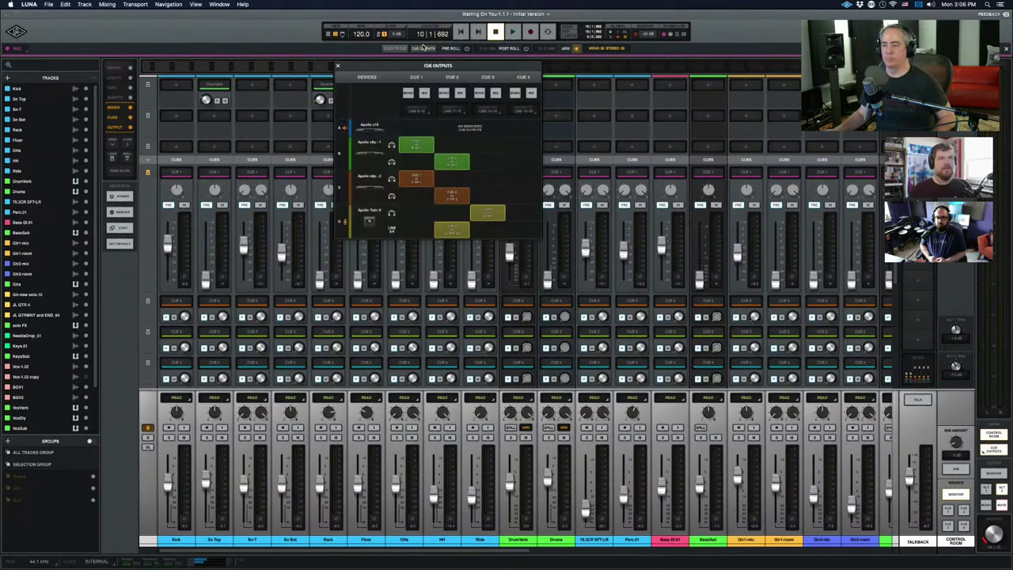
pyautogui.moveTo(427, 69); pyautogui.dragTo(417, 66)
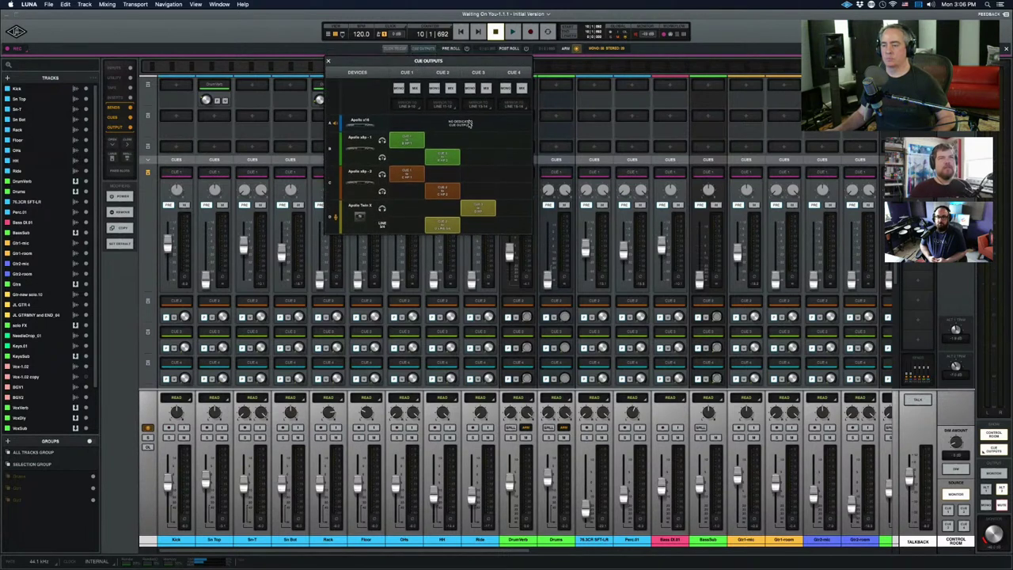
pyautogui.click(330, 62)
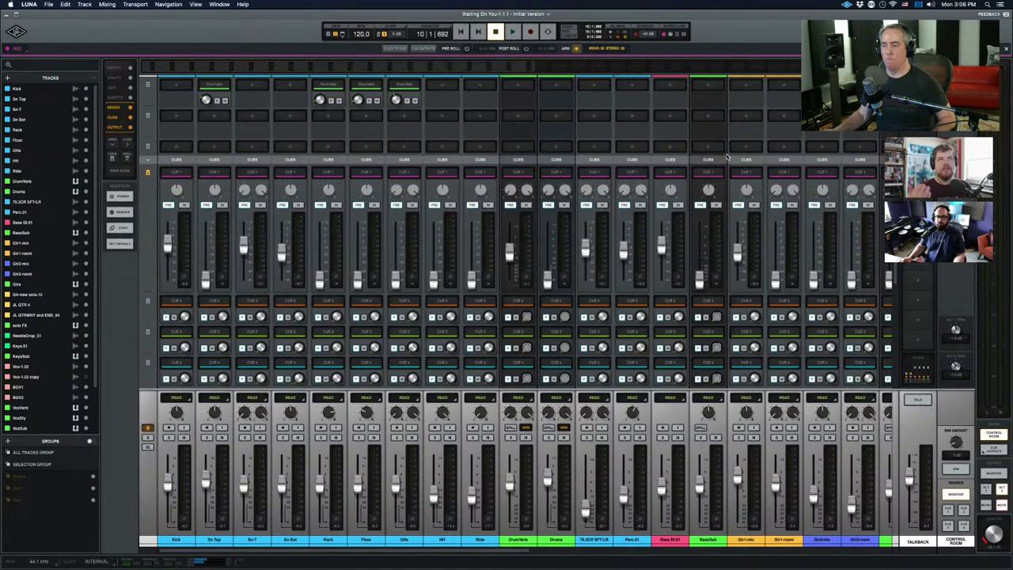
# Collapse the expanded Cue 1 faders back to compact cue sends from the Vox-1.02 channel
pyautogui.hscroll(10, 625, 271)
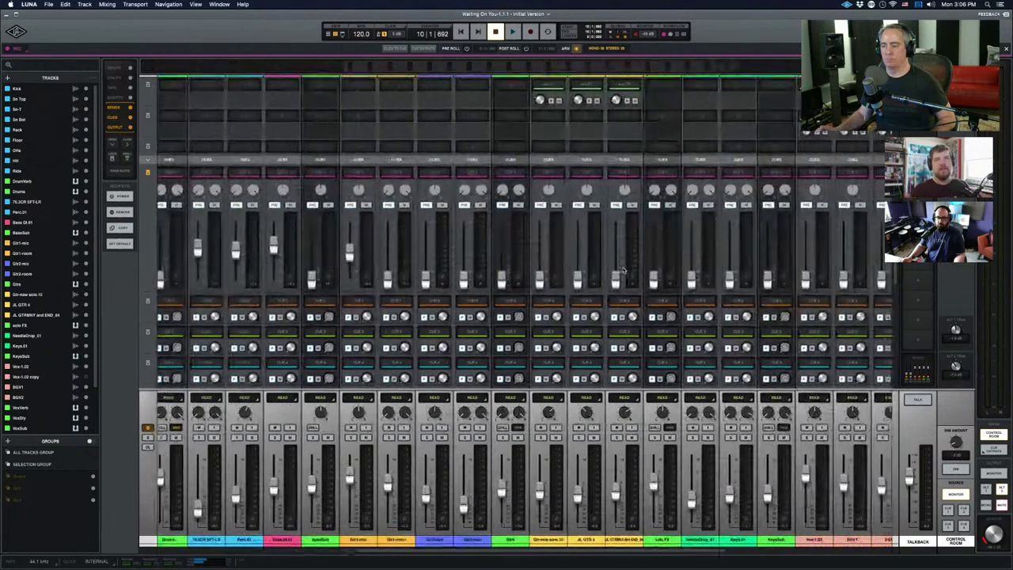
pyautogui.hscroll(5, 624, 269)
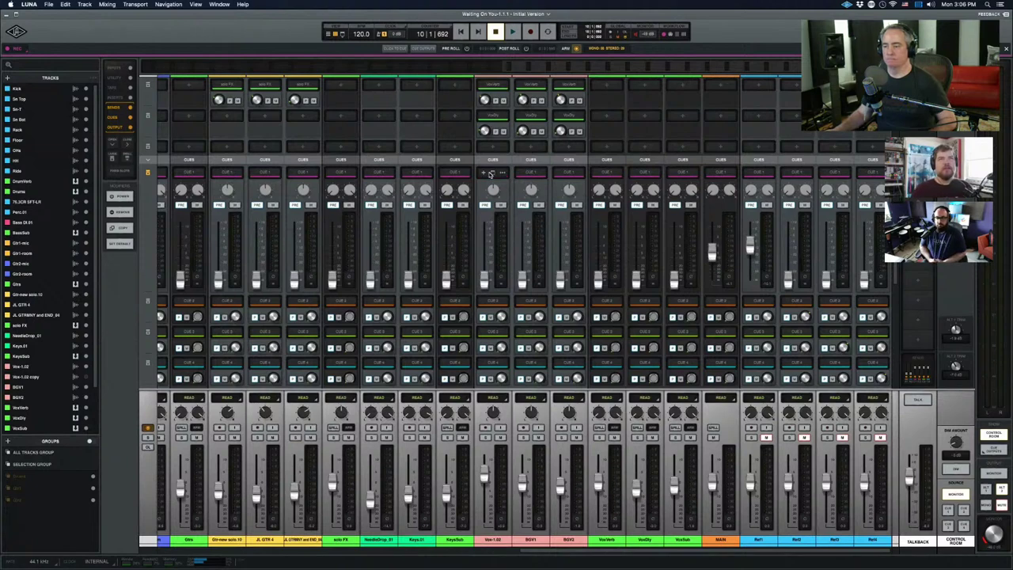
pyautogui.click(491, 173)
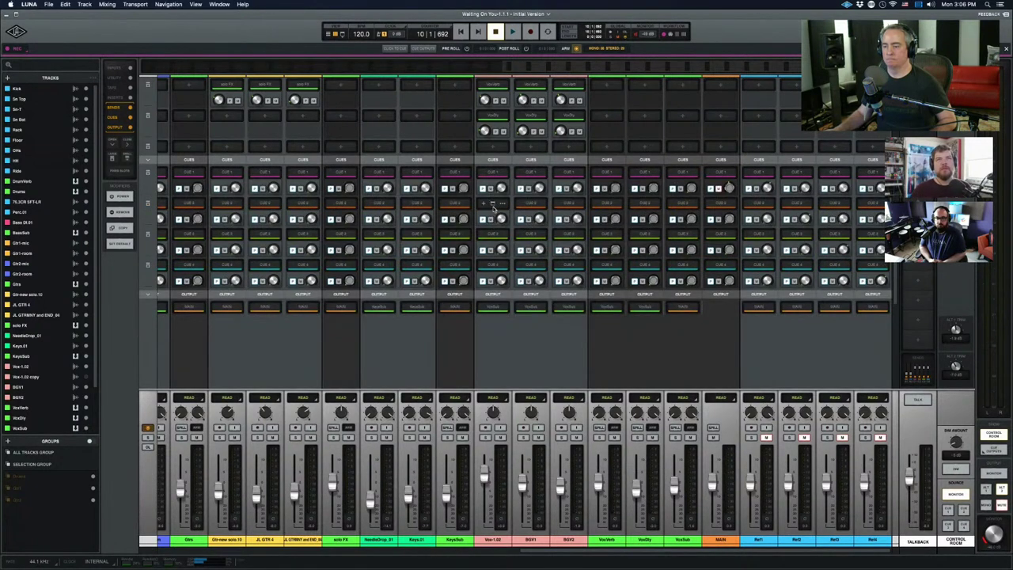
# Expand the compact Cue 2 and Cue 1 sends into full-size faders across the mixer
pyautogui.click(494, 205)
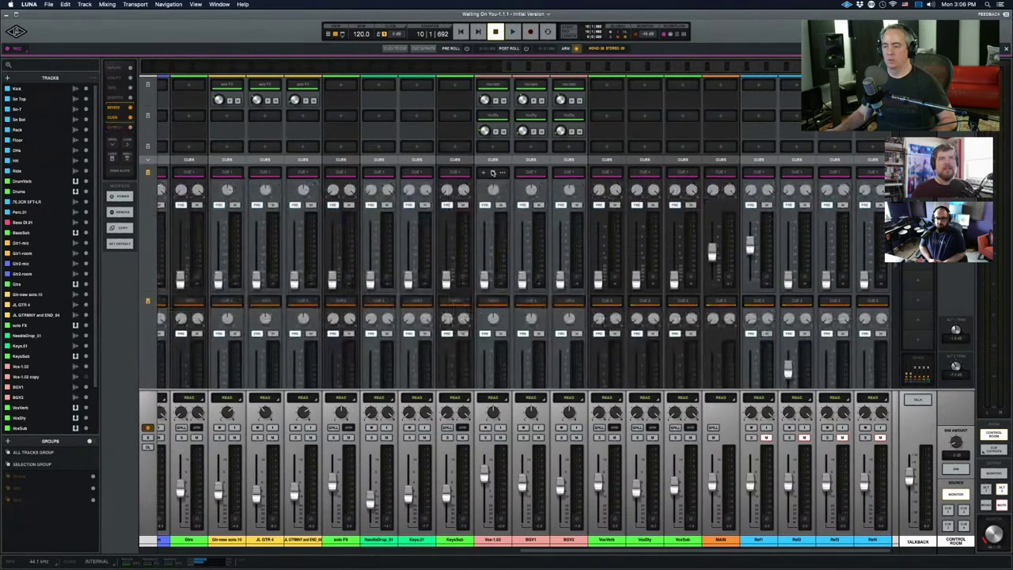
pyautogui.click(492, 172)
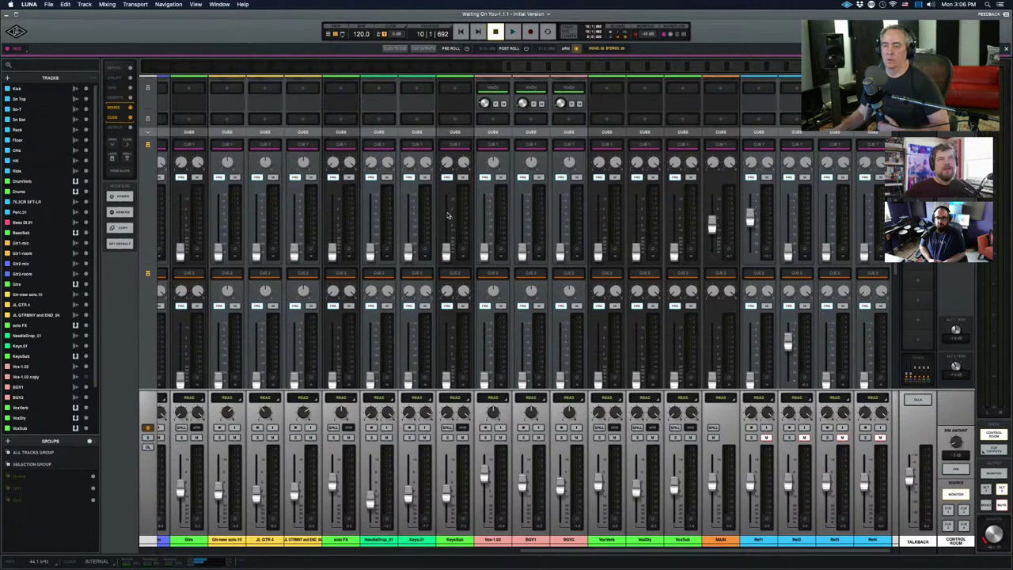
pyautogui.click(222, 4)
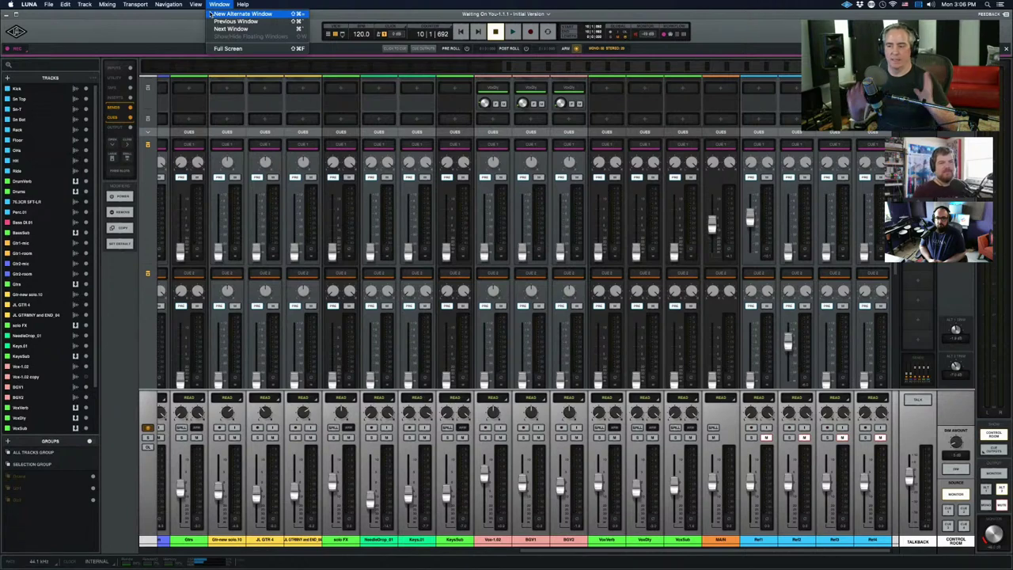
pyautogui.click(353, 72)
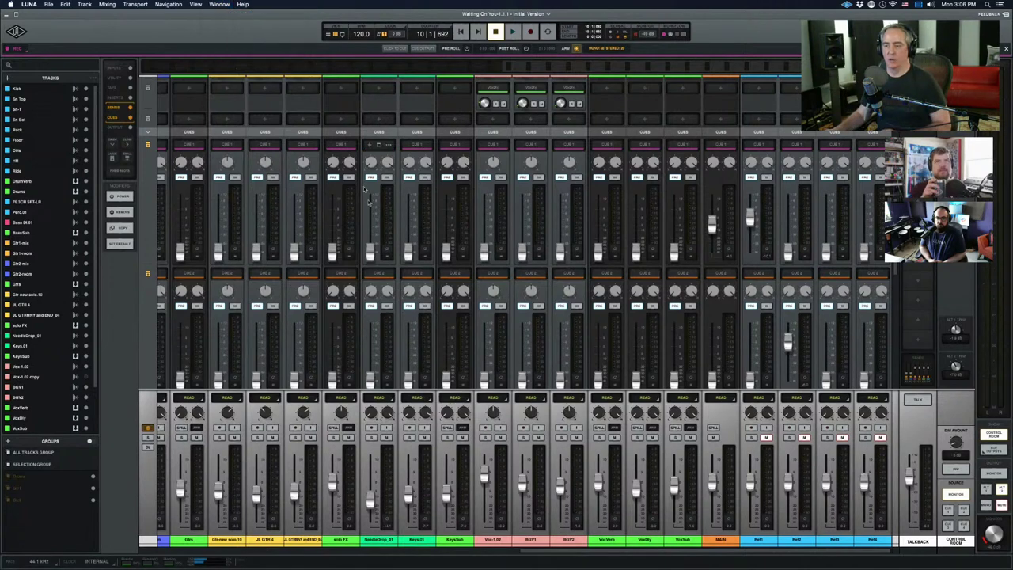
# Shrink the channel fader section to give the cue area more height, and close the cue outputs window
pyautogui.scroll(-2, 446, 315)
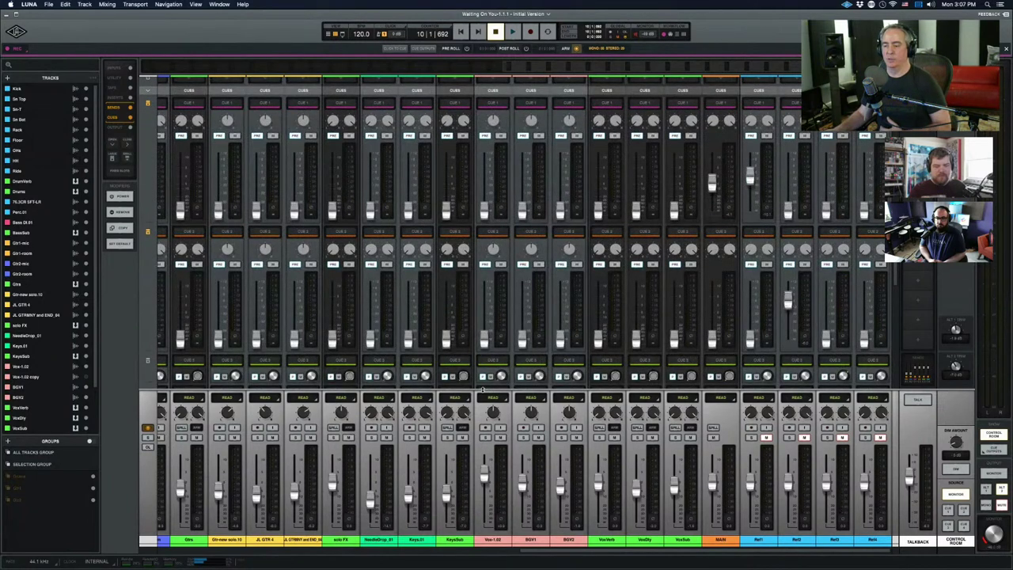
pyautogui.scroll(-2, 483, 389)
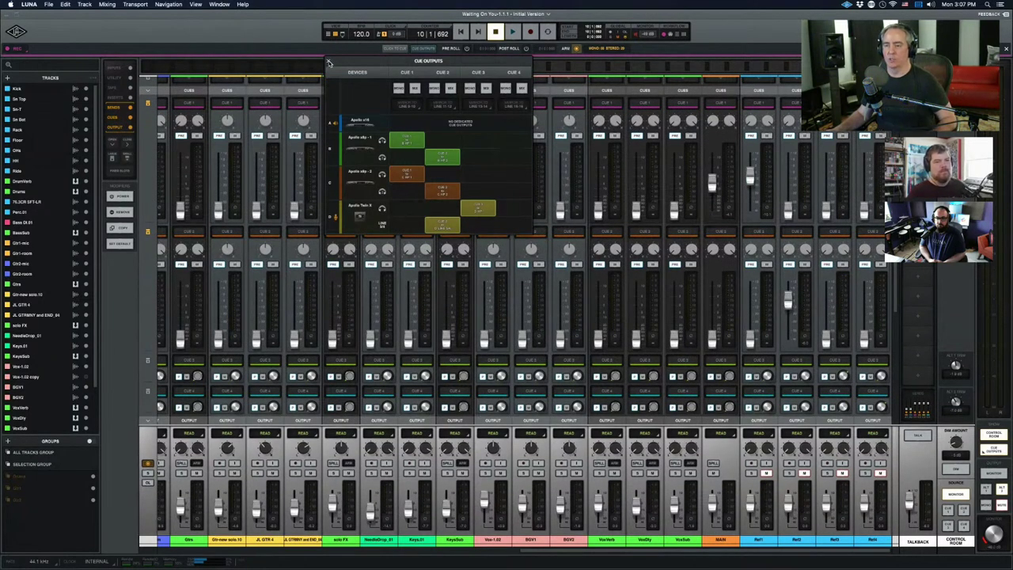
pyautogui.click(329, 61)
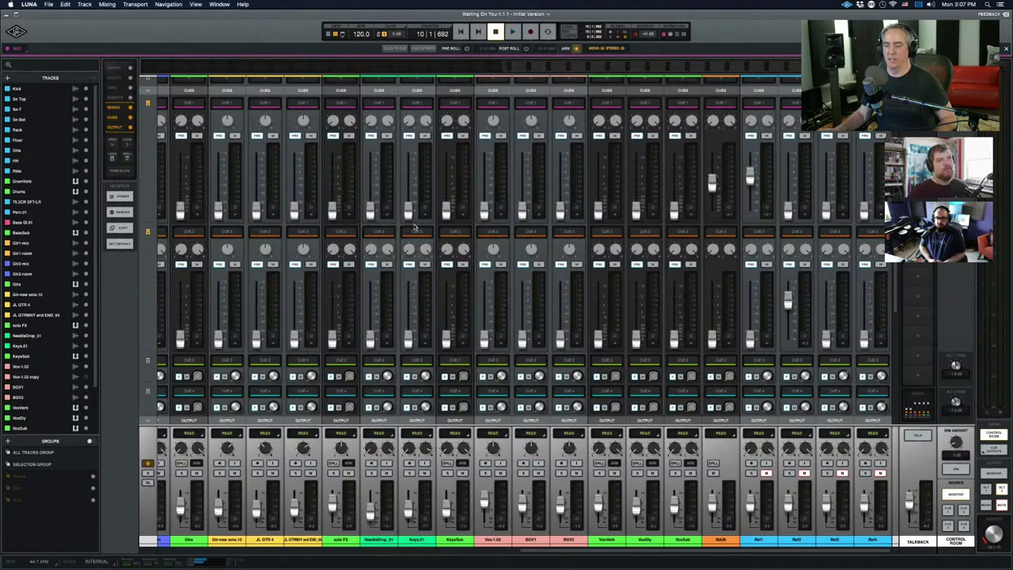
# Expand the Cue 3 sends into full-size faders and bring the Cue 2 and Cue 3 rows into view
pyautogui.scroll(-1, 414, 227)
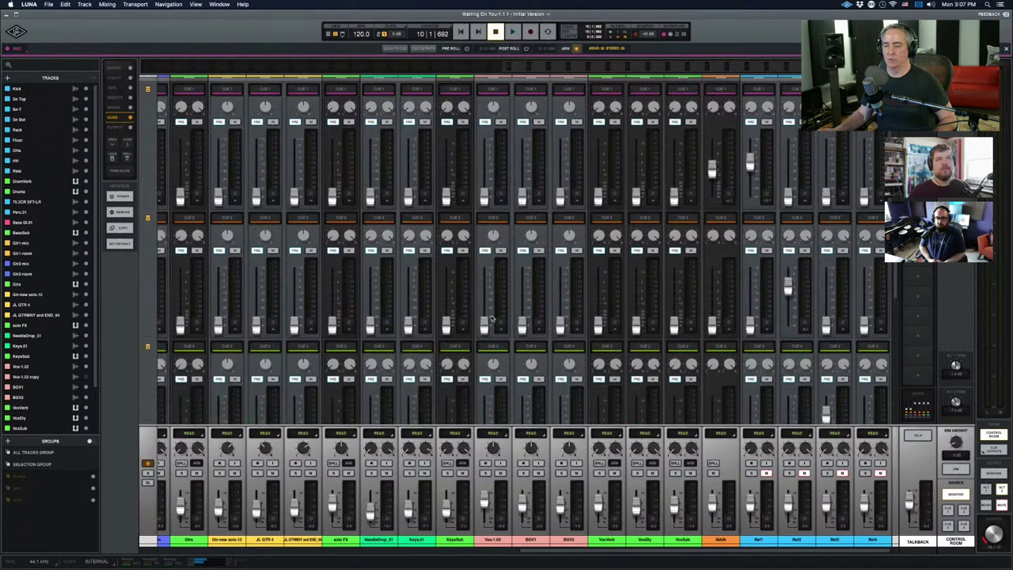
pyautogui.scroll(-1, 492, 318)
pyautogui.scroll(-3, 480, 312)
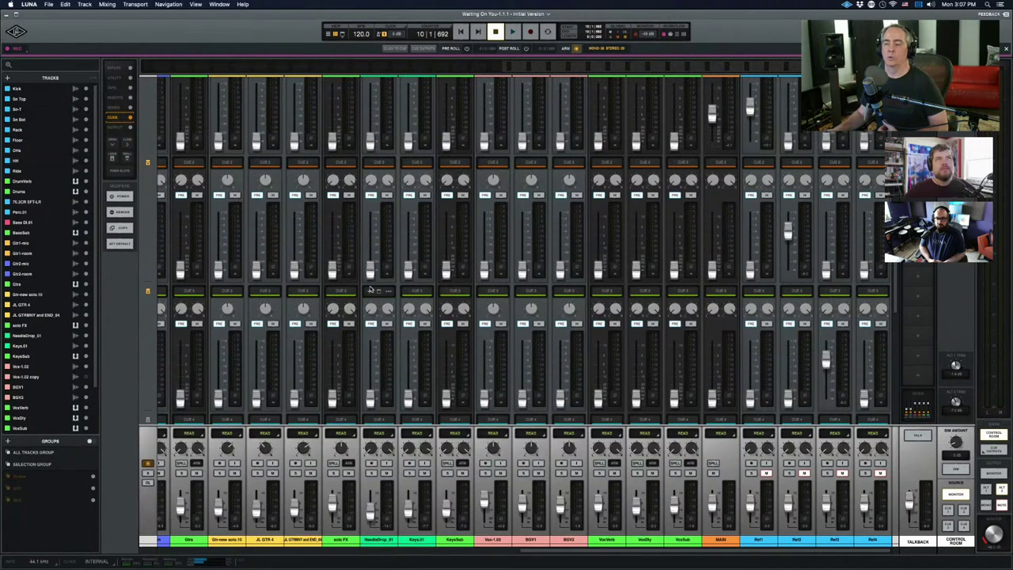
# Collapse the expanded Cue 3, Cue 2 and Cue 1 faders back to compact sends from the Keys.01 channel
pyautogui.scroll(-2, 398, 238)
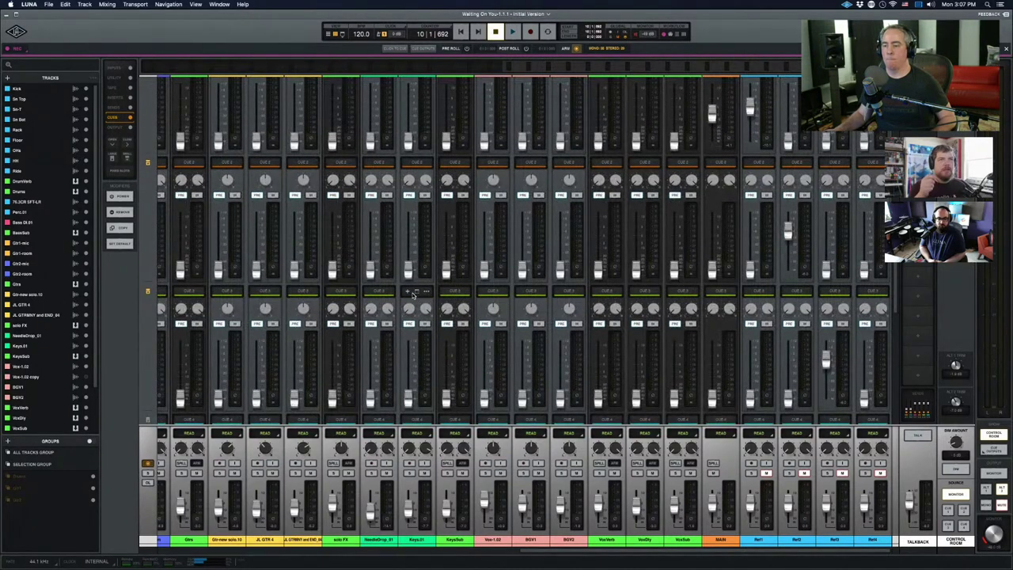
pyautogui.click(415, 291)
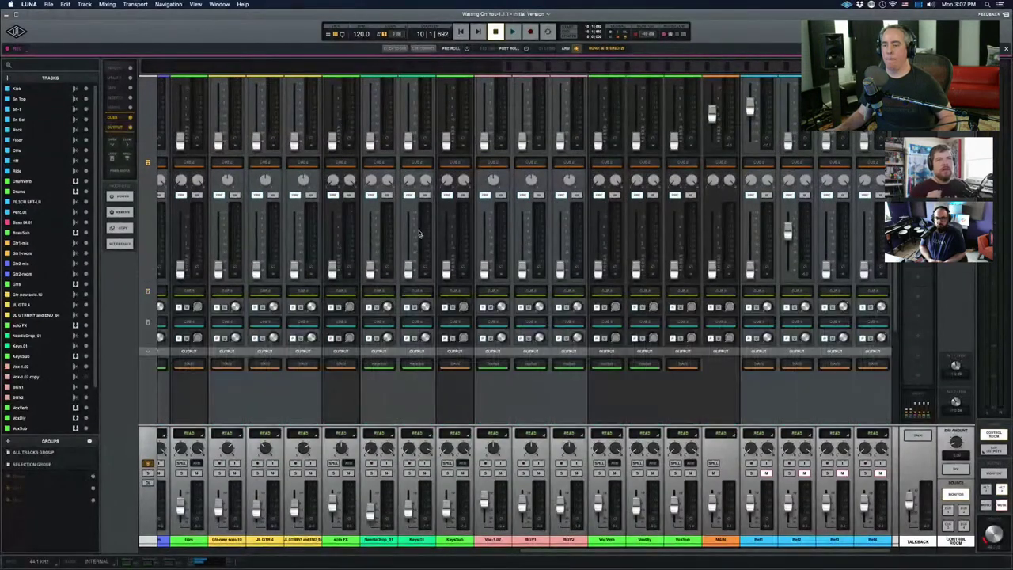
pyautogui.click(419, 167)
pyautogui.click(418, 167)
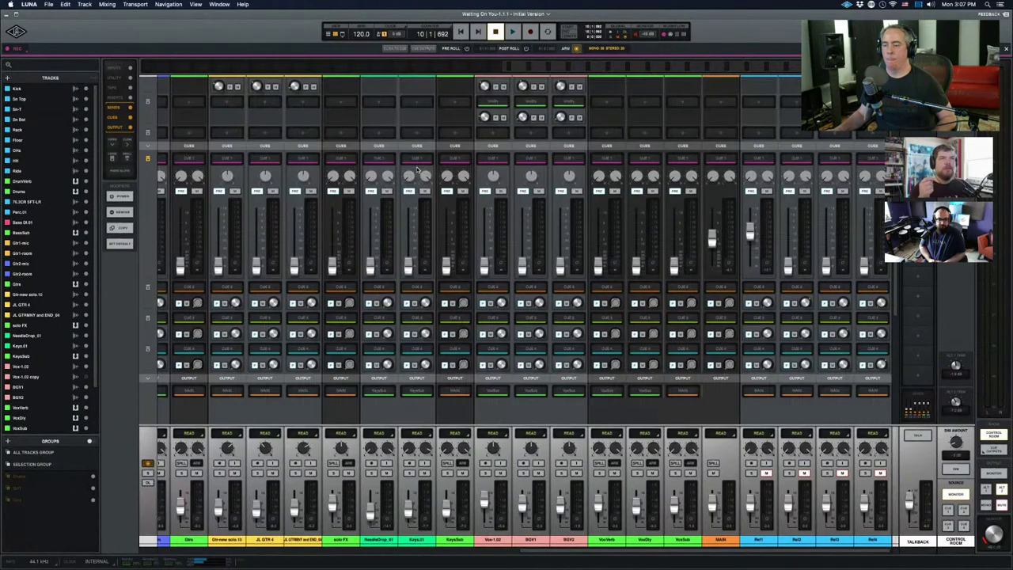
pyautogui.click(416, 160)
# Open the cue outputs routing and look at the mirror output options for Cue 3
pyautogui.scroll(5, 437, 195)
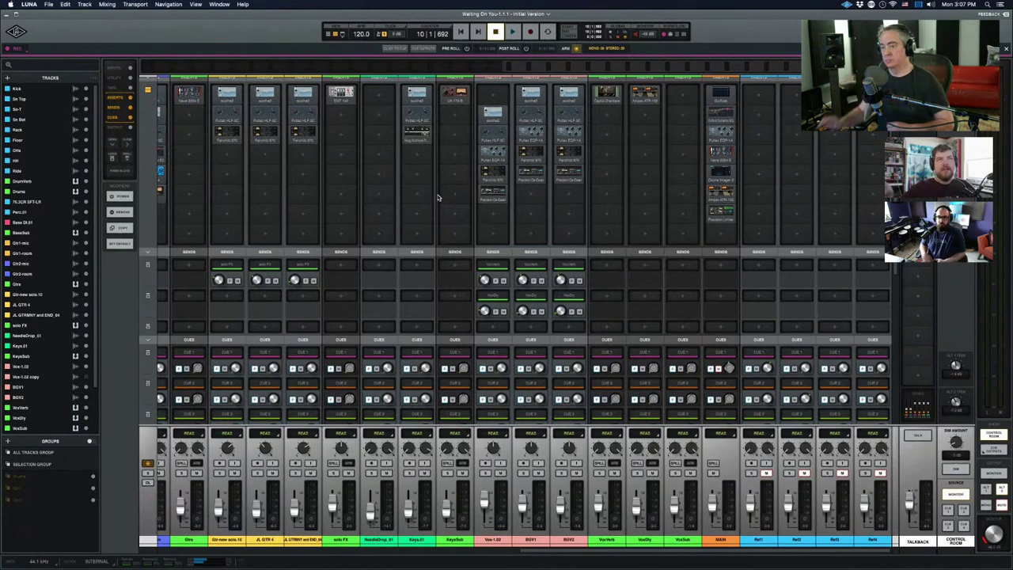
pyautogui.scroll(-2, 427, 199)
pyautogui.scroll(-1, 427, 199)
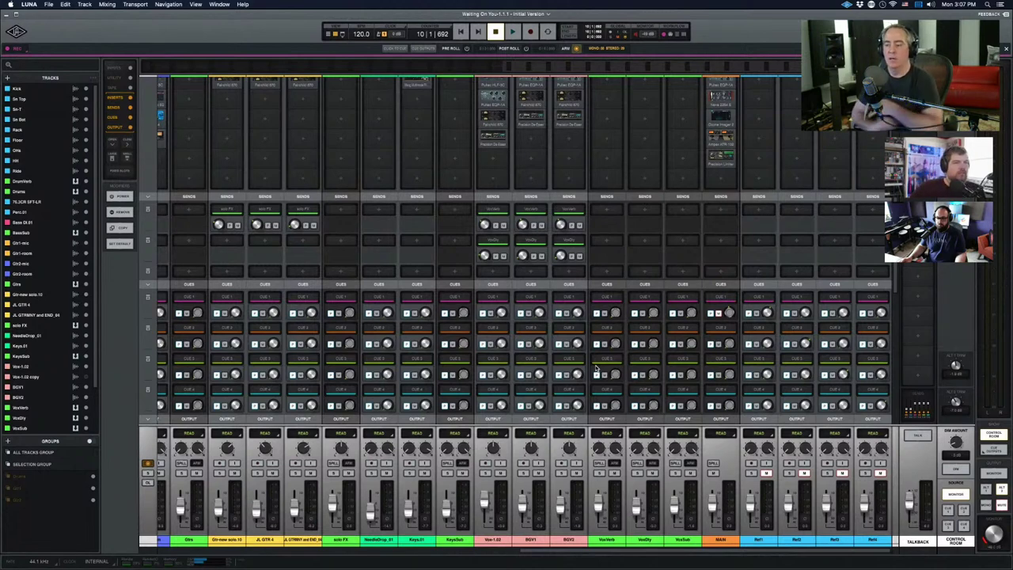
pyautogui.click(425, 49)
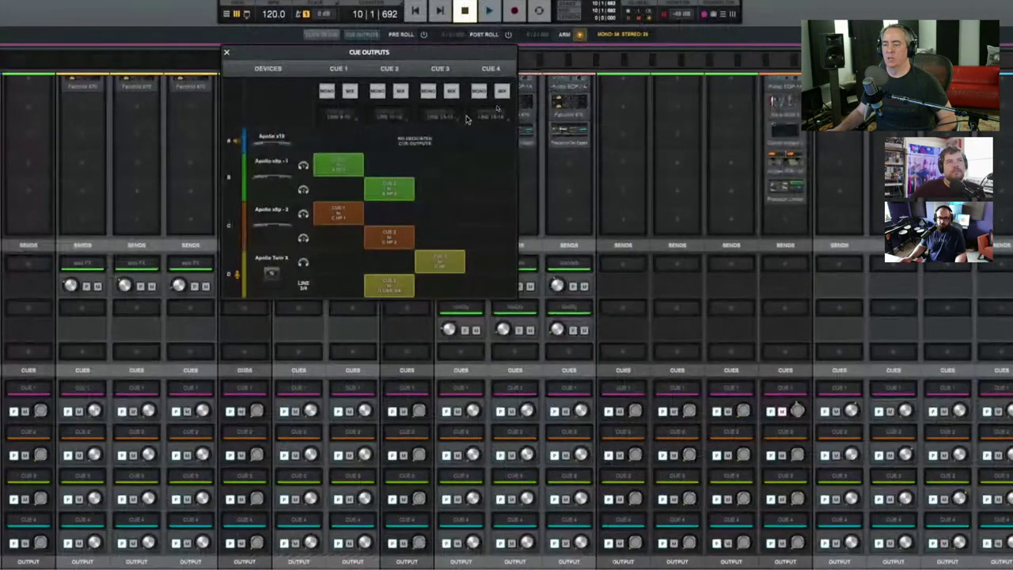
pyautogui.click(450, 118)
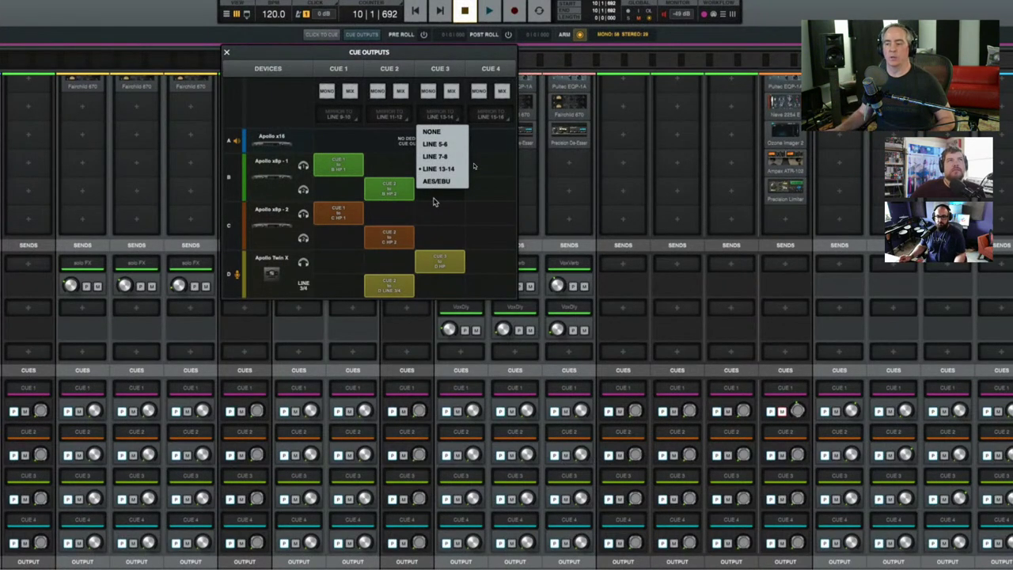
# Reassign the second headphone output of Apollo x8p - 1 to Cue 4 and back to Cue 2, and check Cue 2's mirror options
pyautogui.click(505, 190)
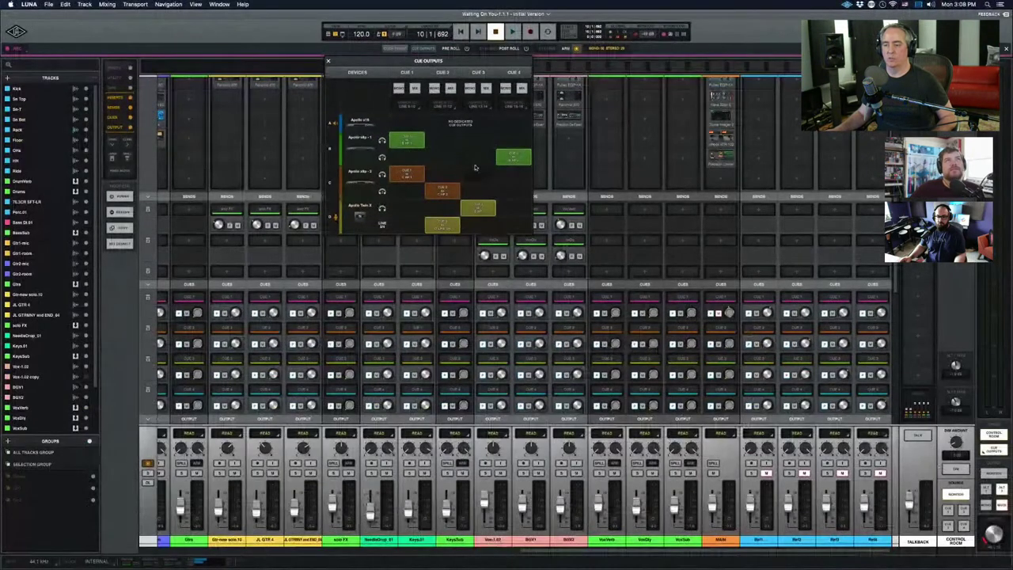
pyautogui.click(443, 157)
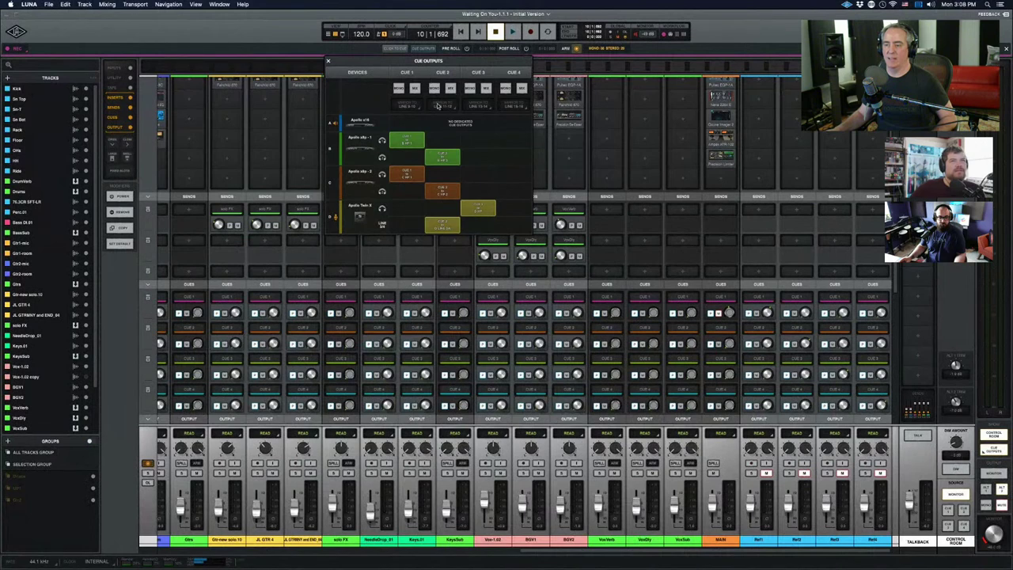
pyautogui.click(438, 106)
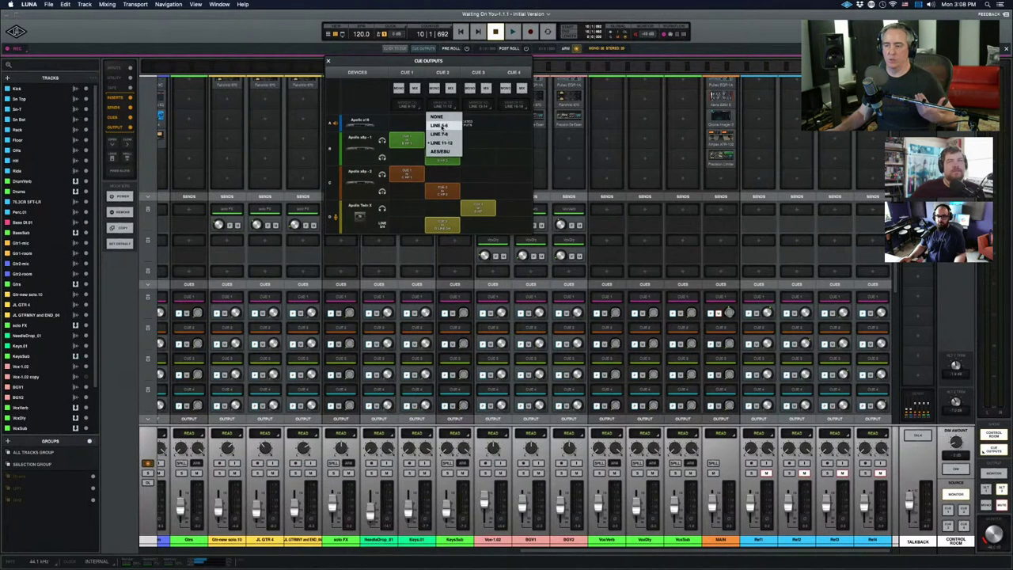
pyautogui.click(367, 91)
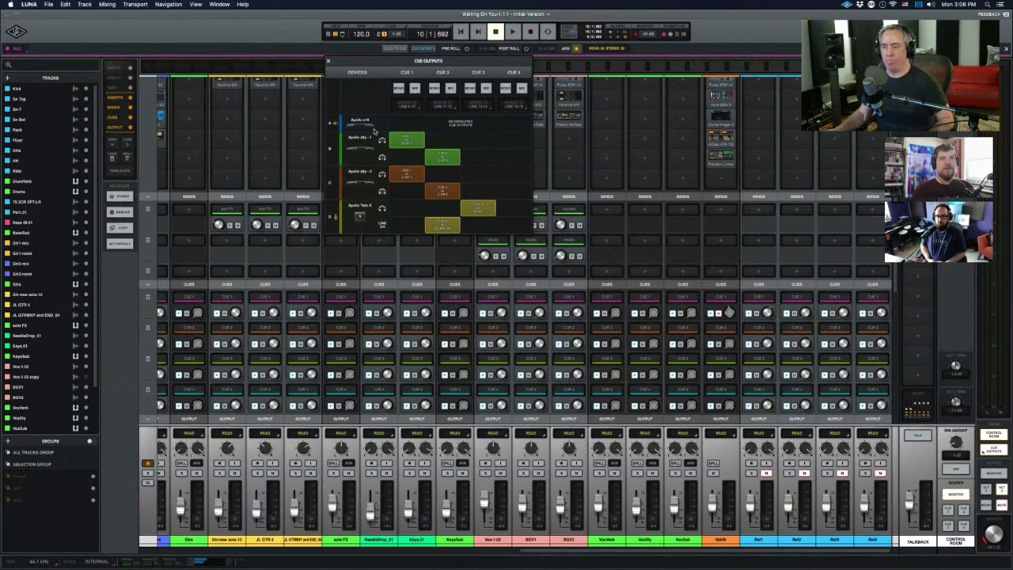
# View the click-to-cue levels beside the cue outputs window, and close both windows
pyautogui.click(393, 50)
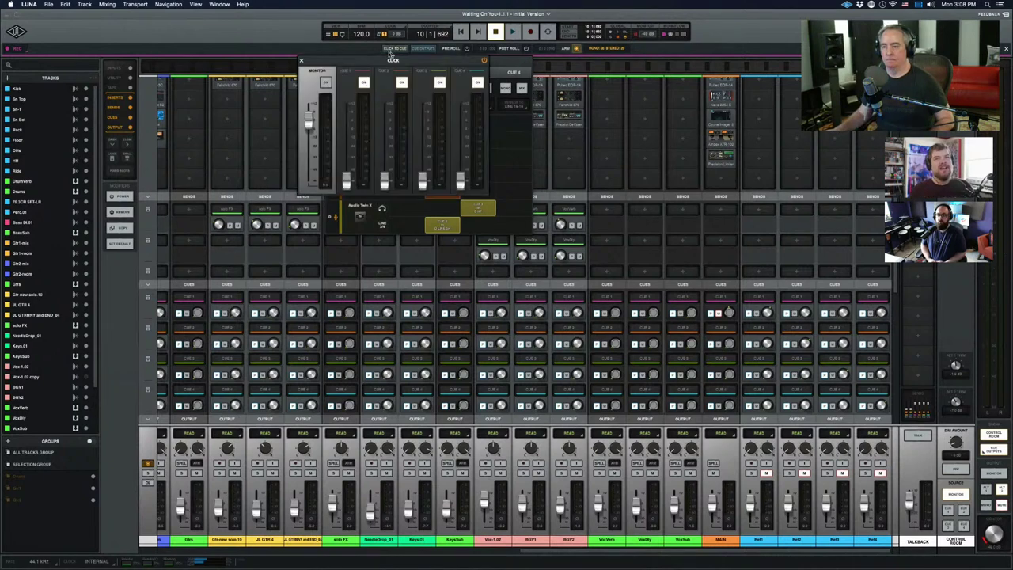
pyautogui.moveTo(389, 56); pyautogui.dragTo(222, 62)
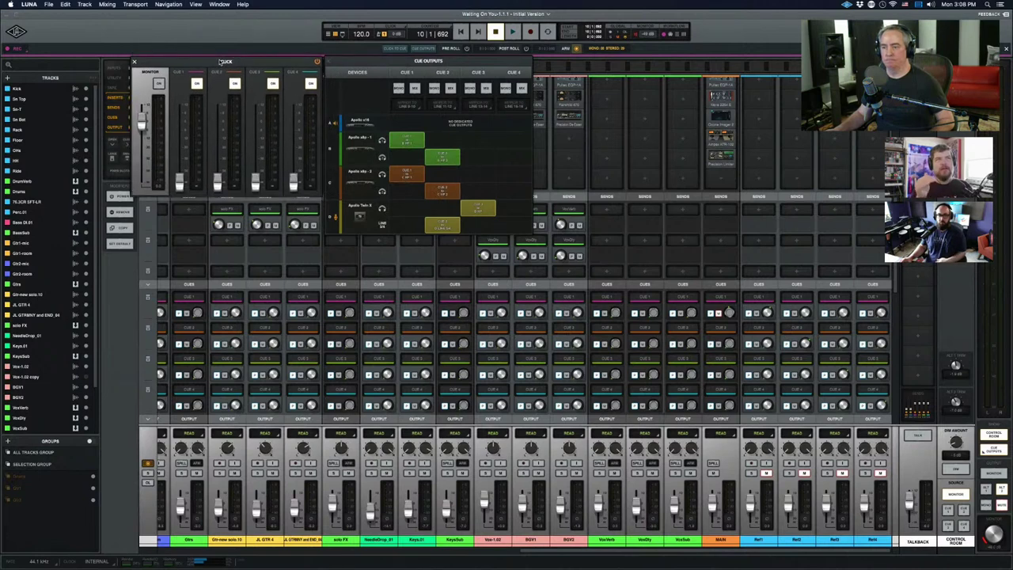
pyautogui.click(329, 61)
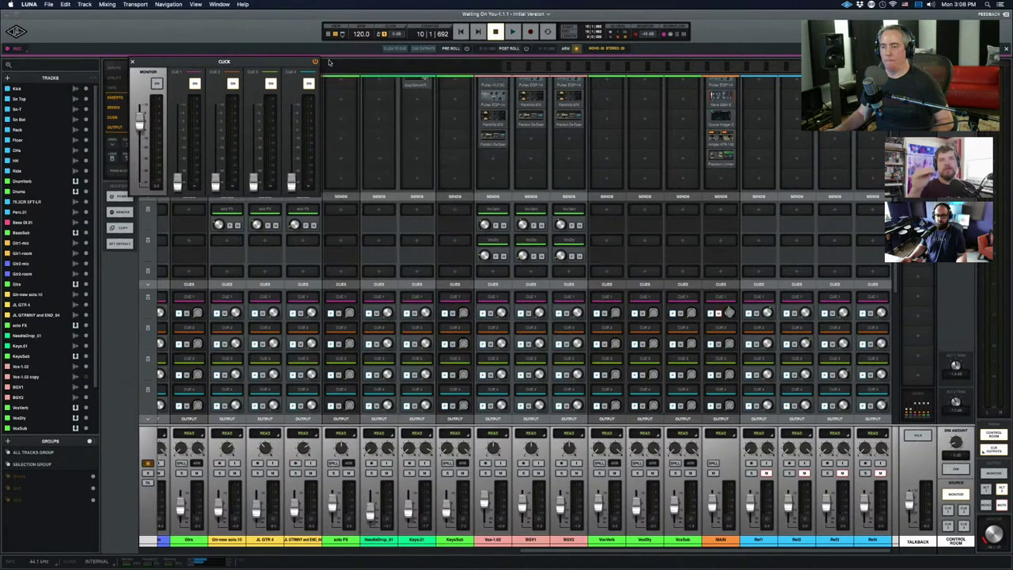
pyautogui.click(133, 62)
# Check the hardware settings for the Apollo x16 and return to the mixer
pyautogui.click(17, 33)
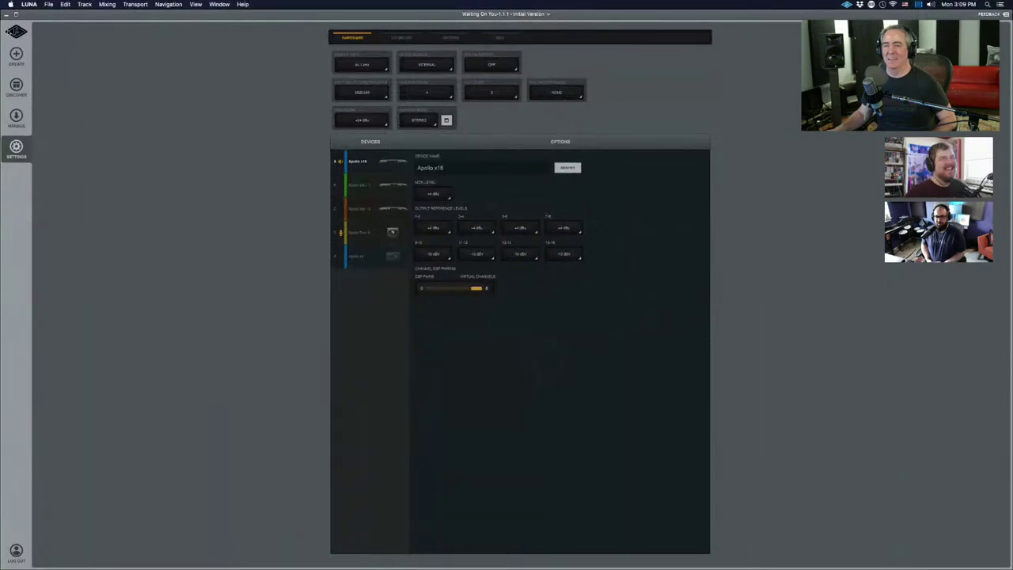
pyautogui.click(16, 31)
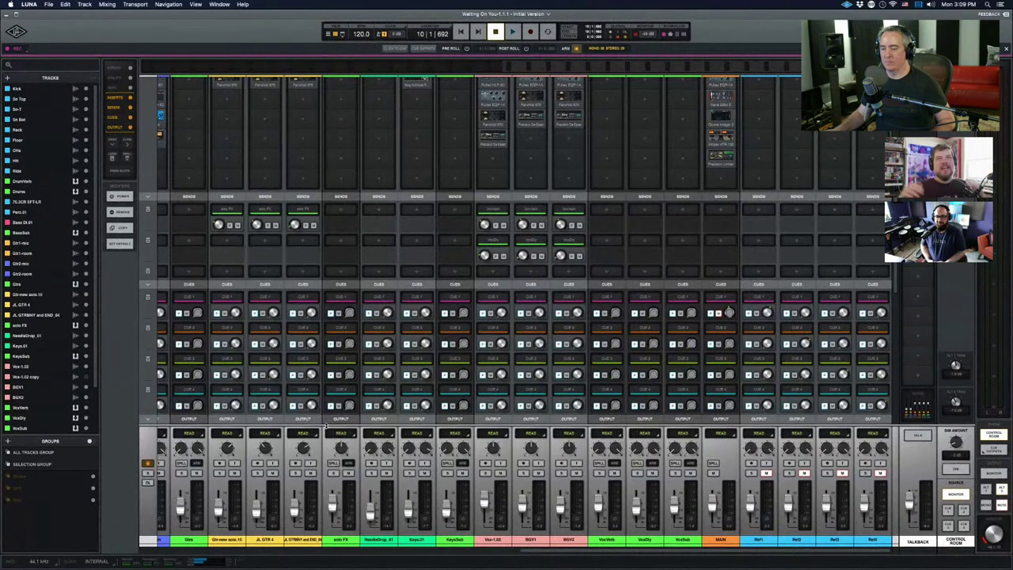
# Restore the taller channel fader section and bring all four cue rows and the outputs into view
pyautogui.click(325, 425)
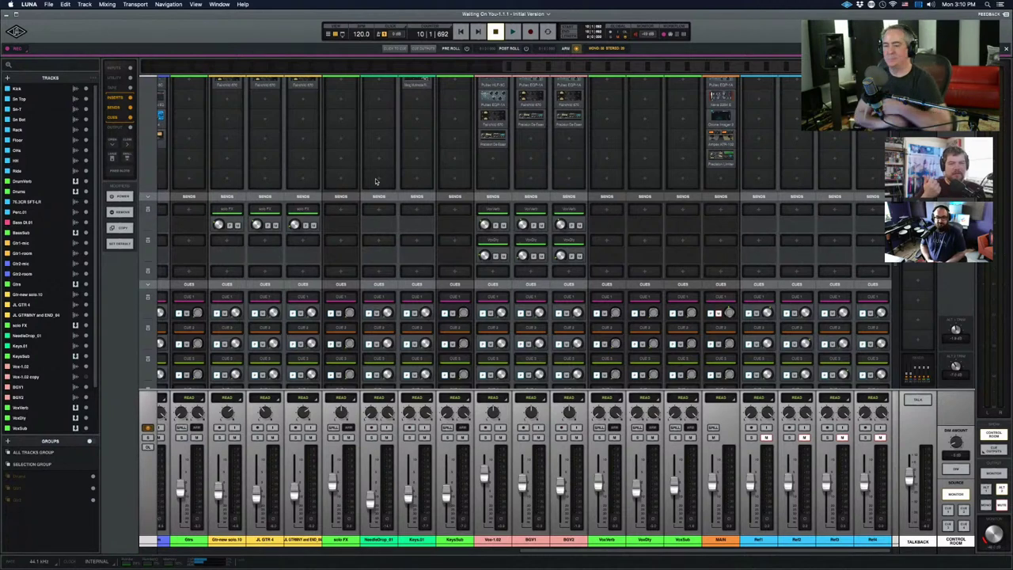
pyautogui.scroll(-3, 344, 178)
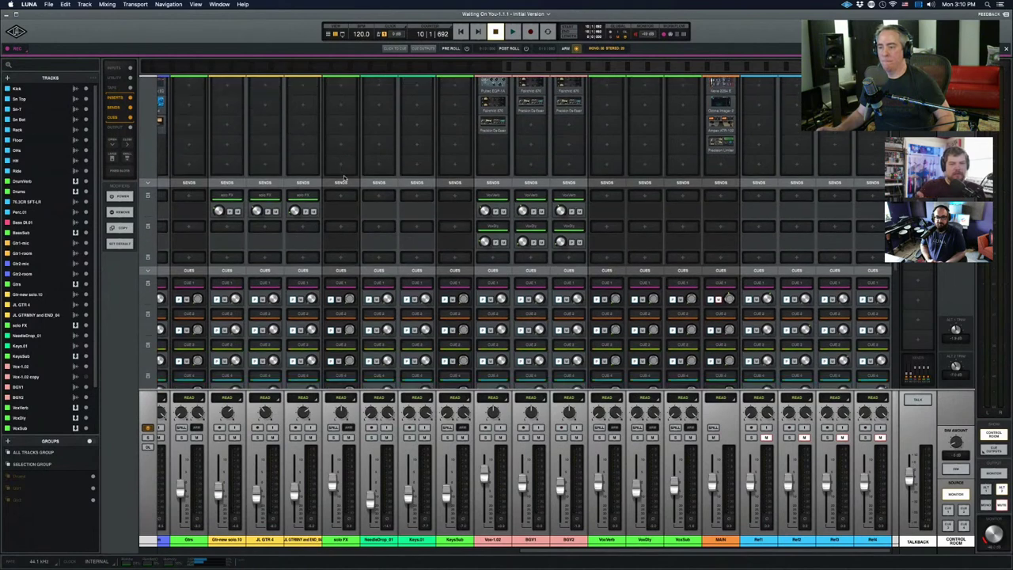
pyautogui.scroll(-2, 345, 178)
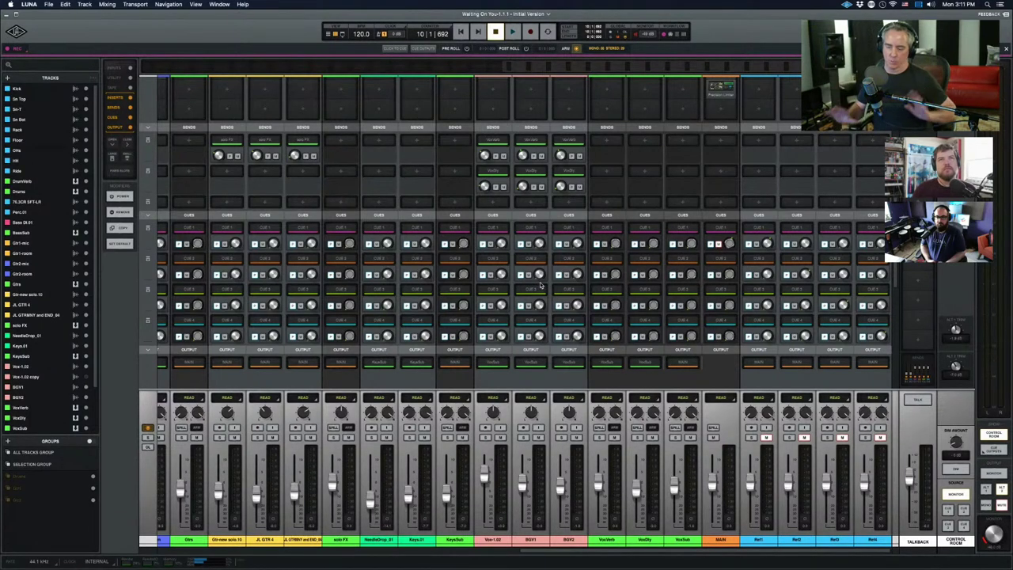
# Select the drum tracks from Kick through Ride in the mixer
pyautogui.hscroll(-7, 321, 374)
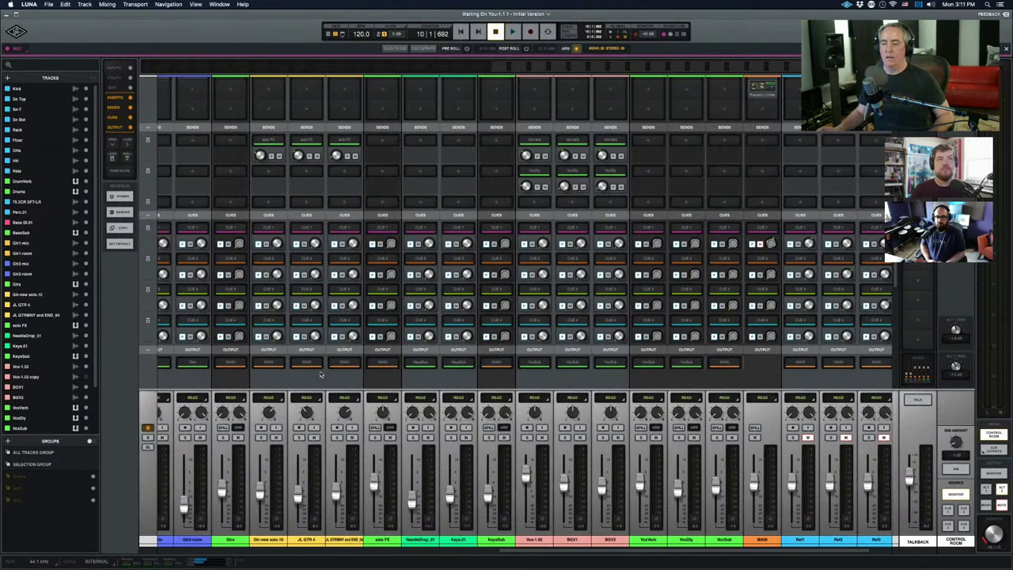
pyautogui.hscroll(-11, 315, 372)
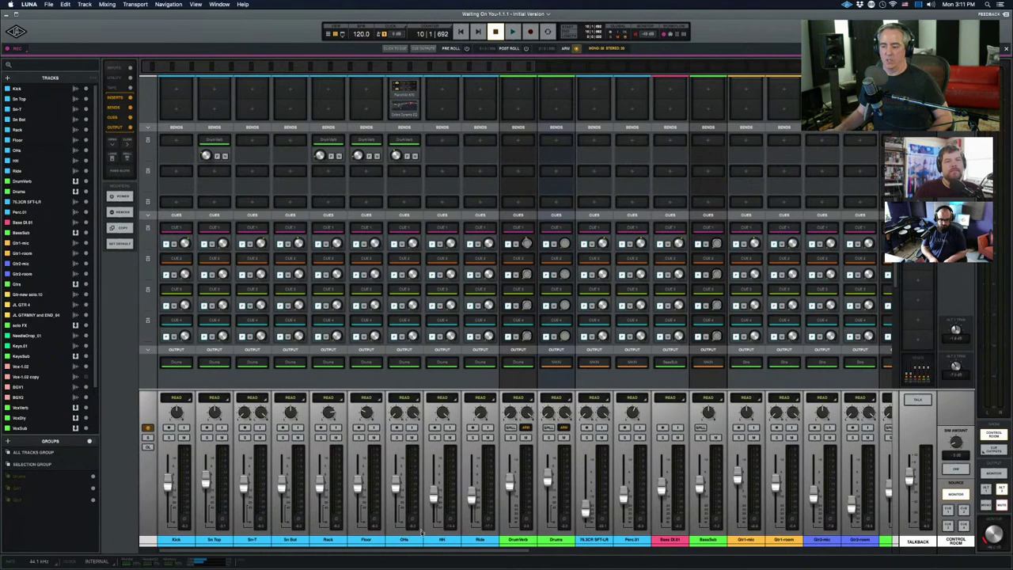
pyautogui.click(482, 539)
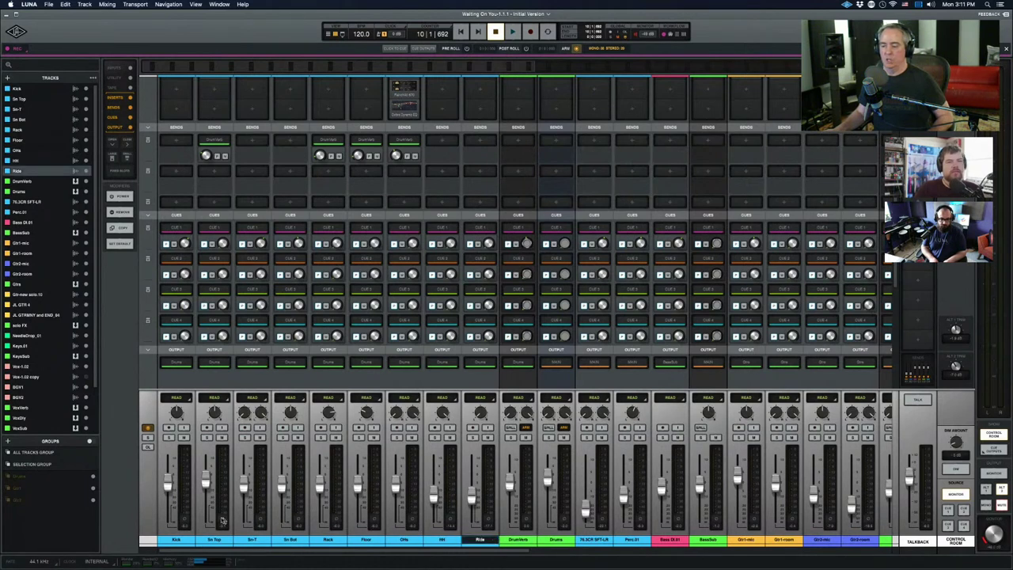
pyautogui.keyDown('shift'); pyautogui.click(186, 541); pyautogui.keyUp('shift')
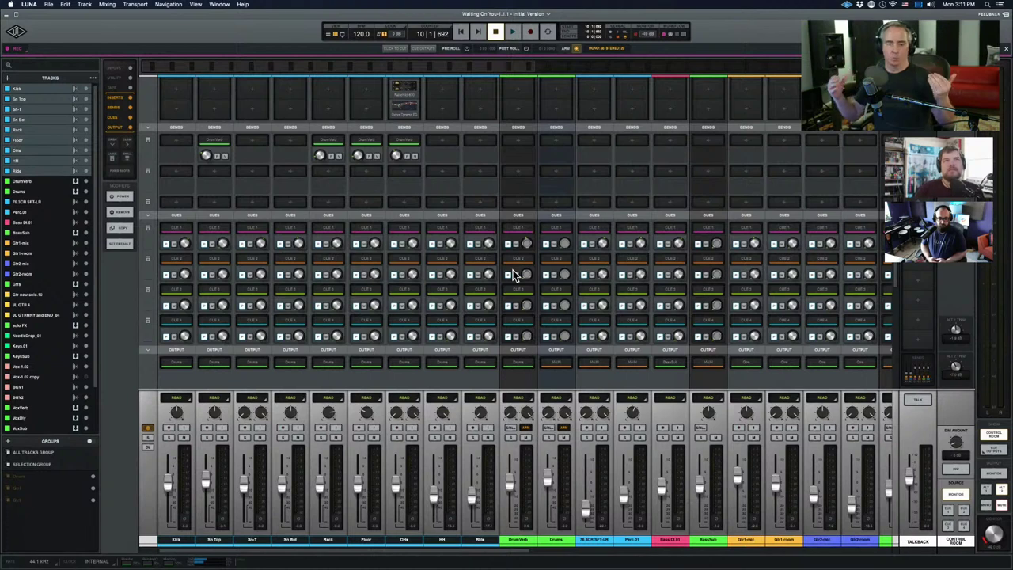
# Expand the Cue 2 sends into full-size faders from the Drums channel
pyautogui.scroll(-2, 513, 270)
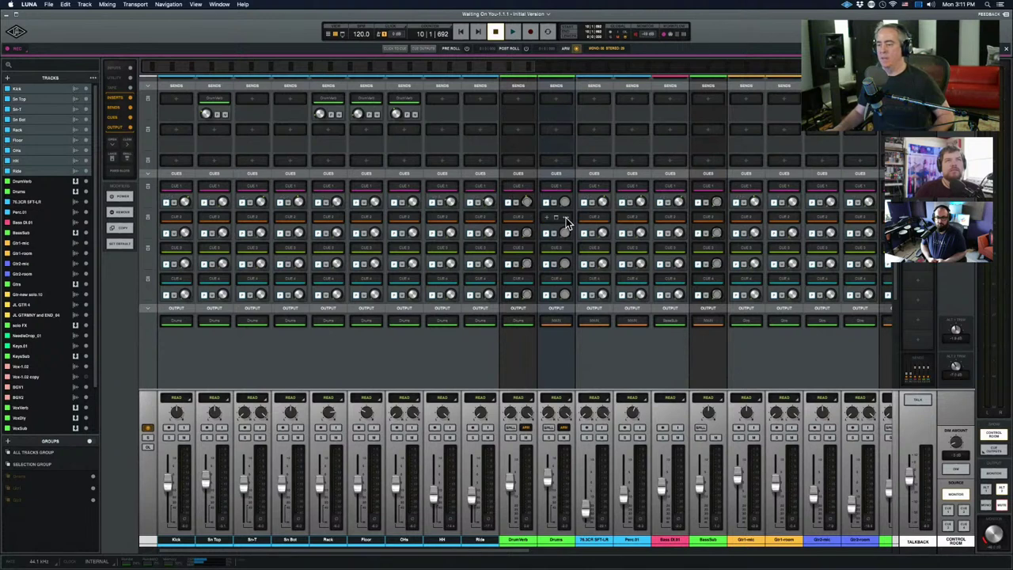
pyautogui.click(555, 217)
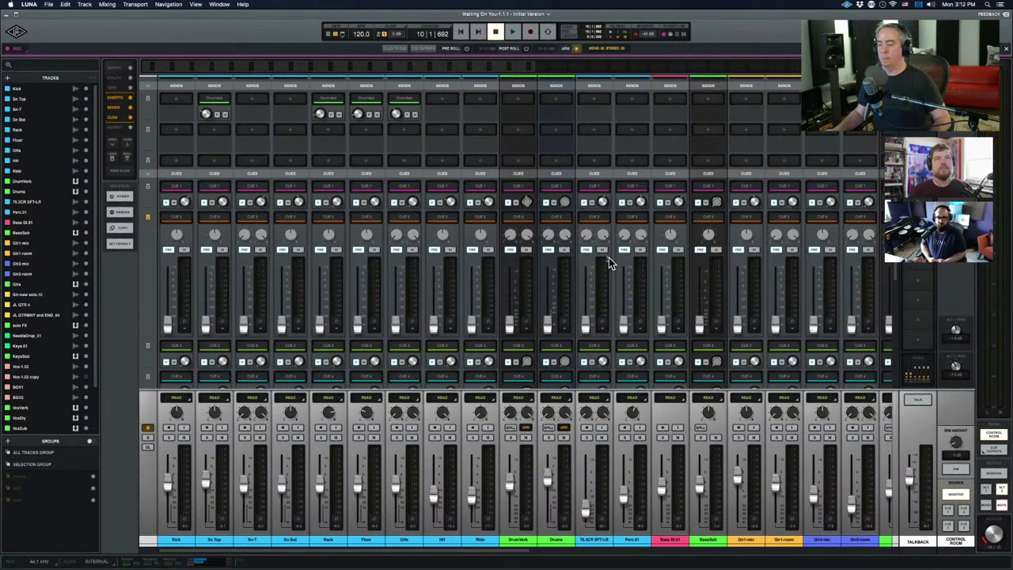
pyautogui.hscroll(1, 610, 264)
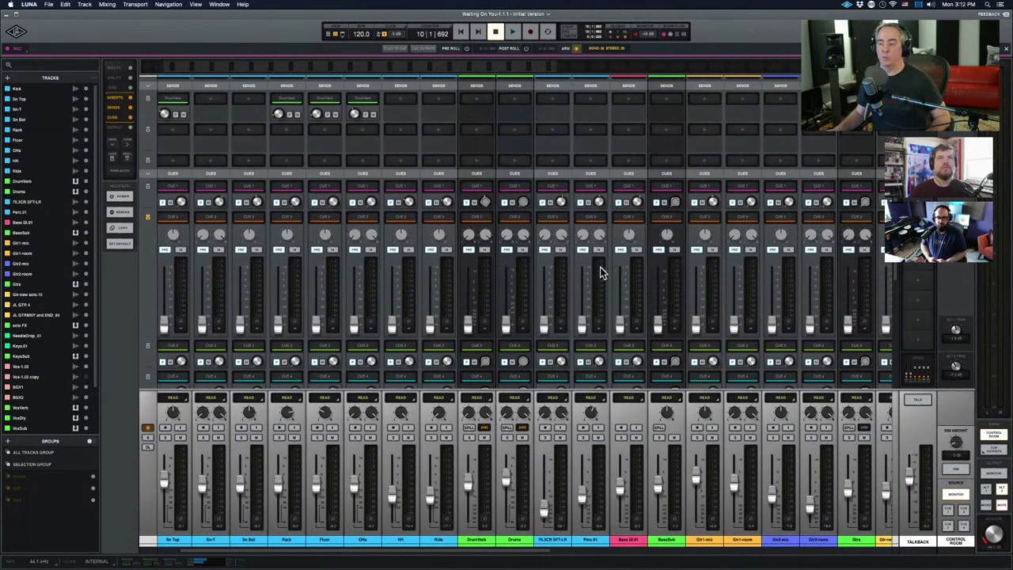
# Raise the Cue 2 send faders on Bass DI.01 and Gtr1-mic with the cue output assignments displayed
pyautogui.hscroll(2, 678, 281)
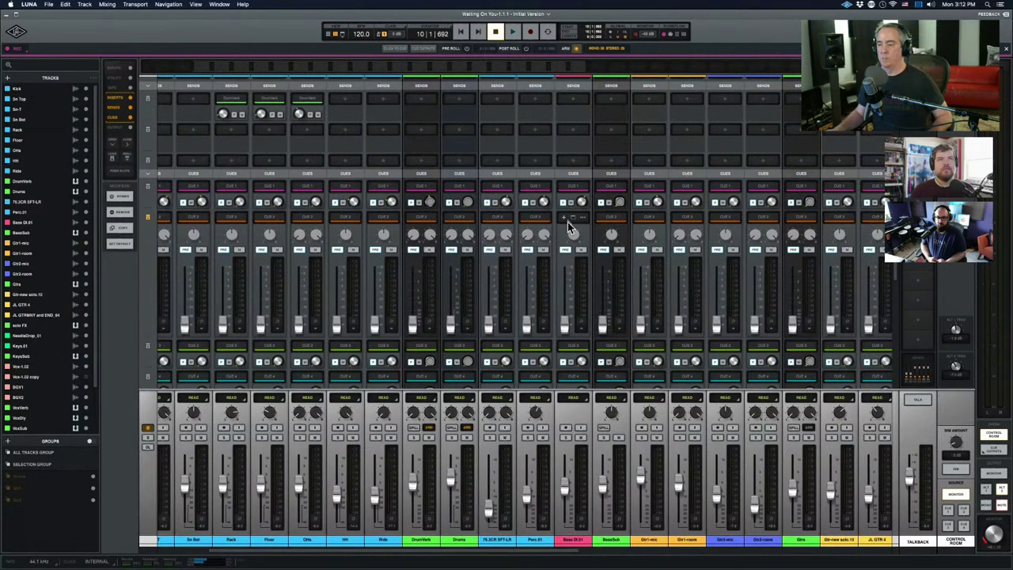
pyautogui.keyDown('alt'); pyautogui.click(562, 323); pyautogui.keyUp('alt')
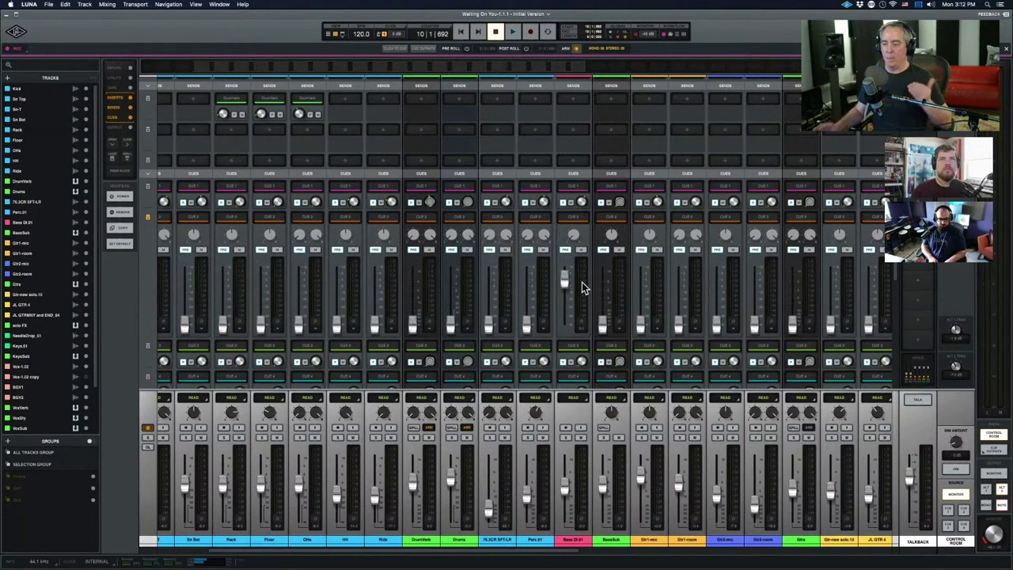
pyautogui.click(426, 47)
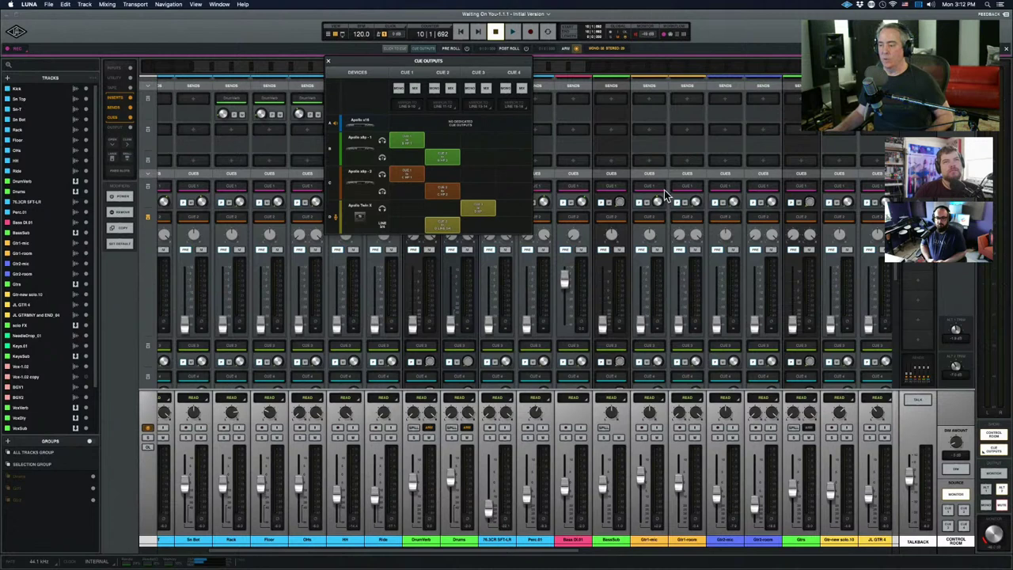
pyautogui.moveTo(642, 325); pyautogui.dragTo(641, 277)
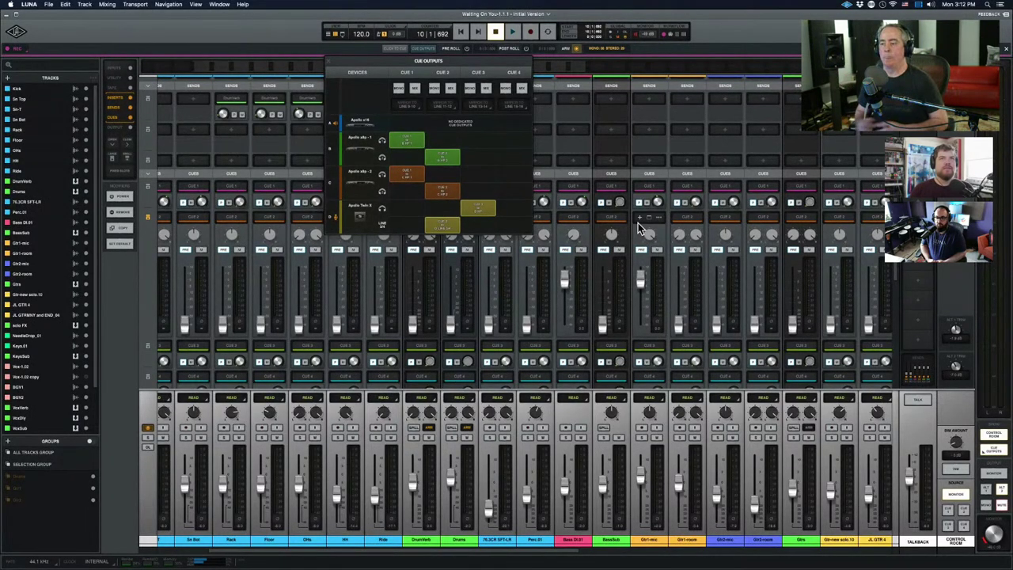
# Expand the Cue 3 sends into full-size faders and raise them on Gtr2-mic and Gtr-new solo.10
pyautogui.scroll(-2, 711, 310)
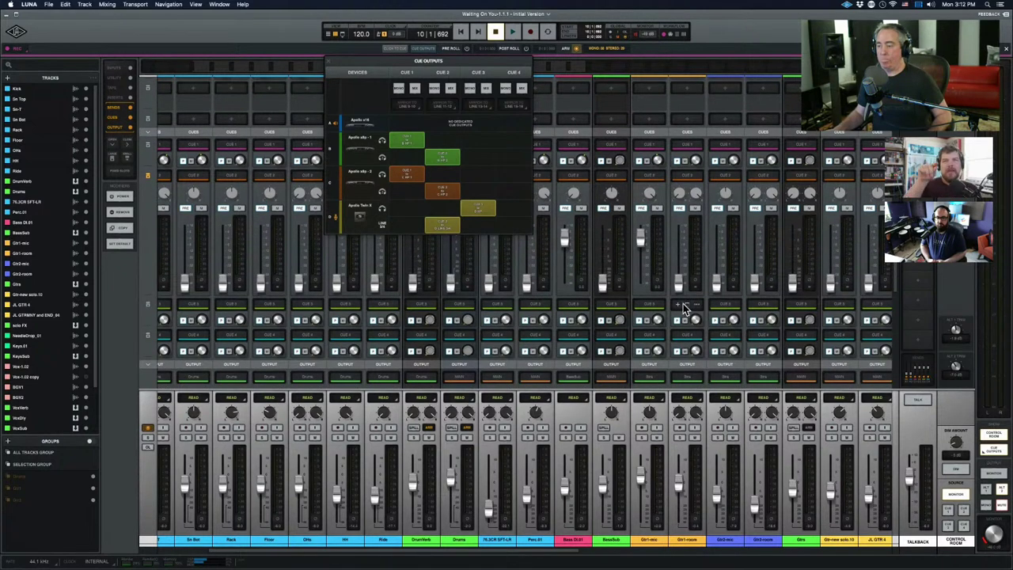
pyautogui.scroll(-3, 683, 303)
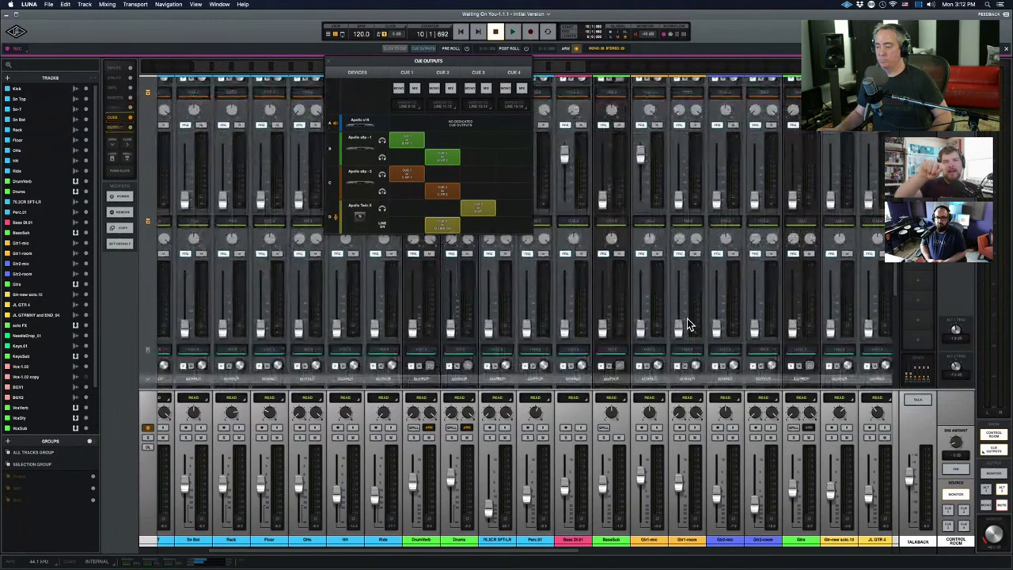
pyautogui.scroll(-1, 689, 325)
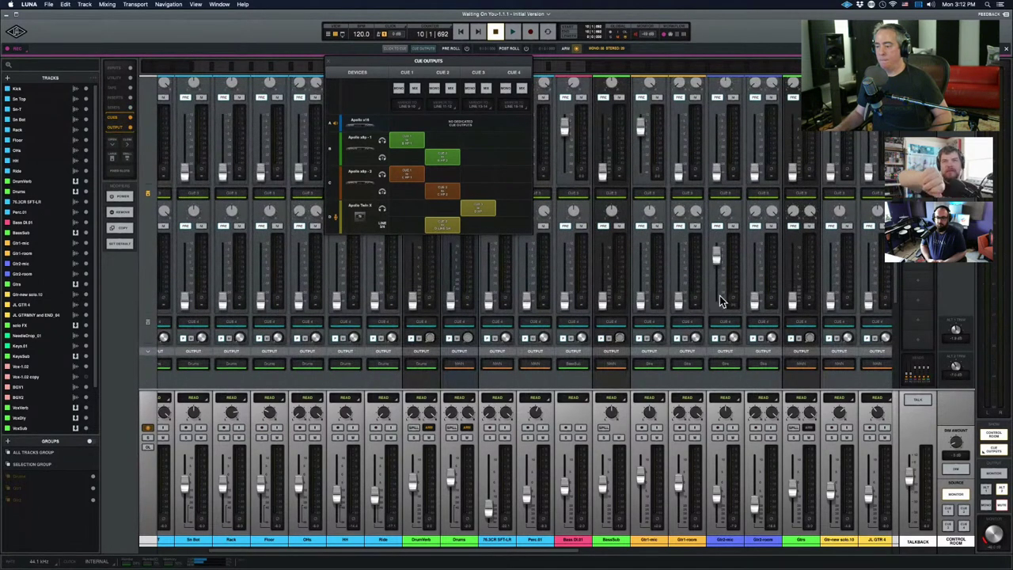
pyautogui.hscroll(3, 723, 289)
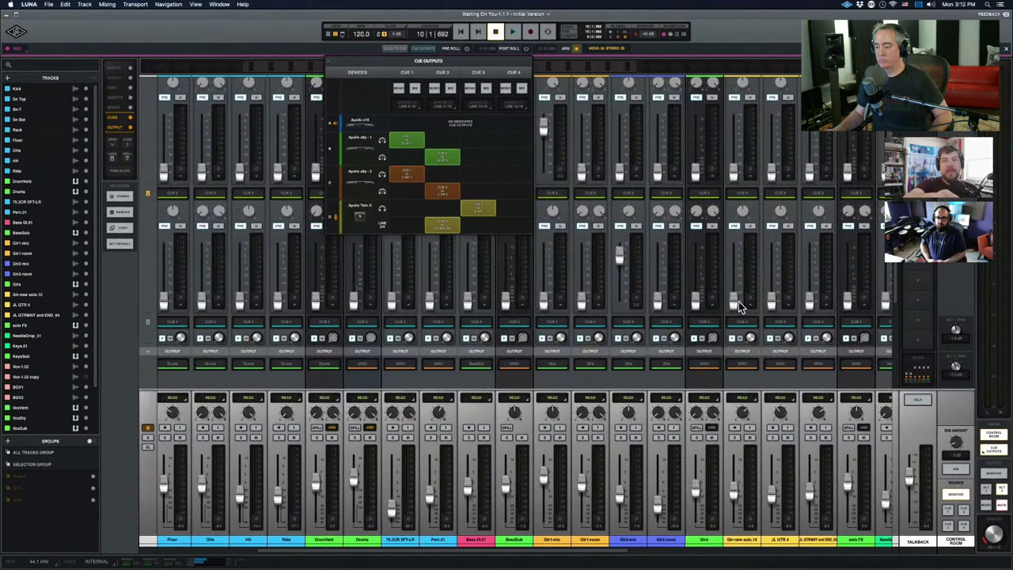
pyautogui.moveTo(738, 302); pyautogui.dragTo(735, 256)
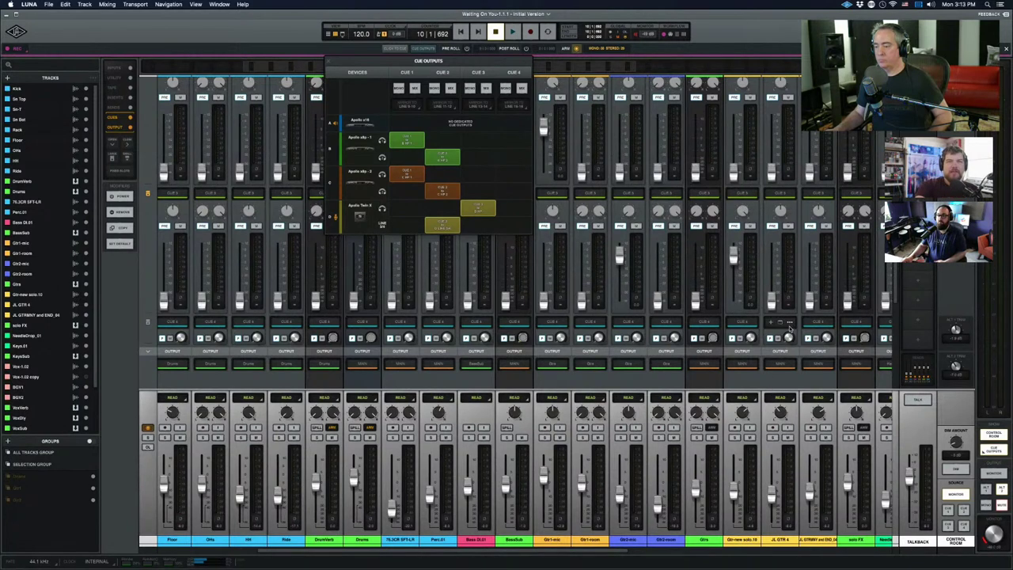
# Expand the Cue 4 sends into full-size faders, raise them on JL GTR 4 and JL GTRMNY and END_04, and close the cue output assignments
pyautogui.scroll(-2, 785, 321)
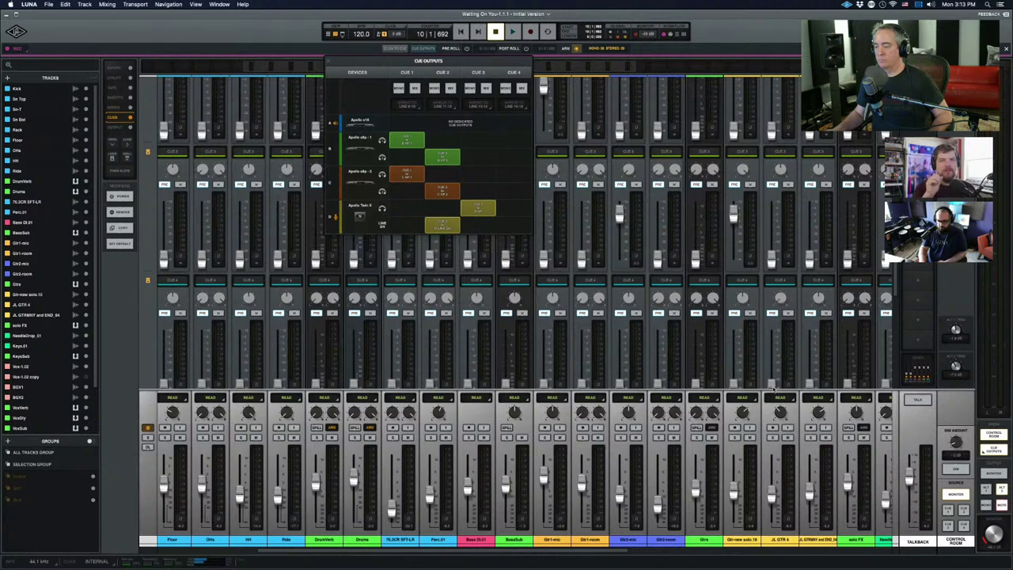
pyautogui.moveTo(774, 388); pyautogui.dragTo(771, 343)
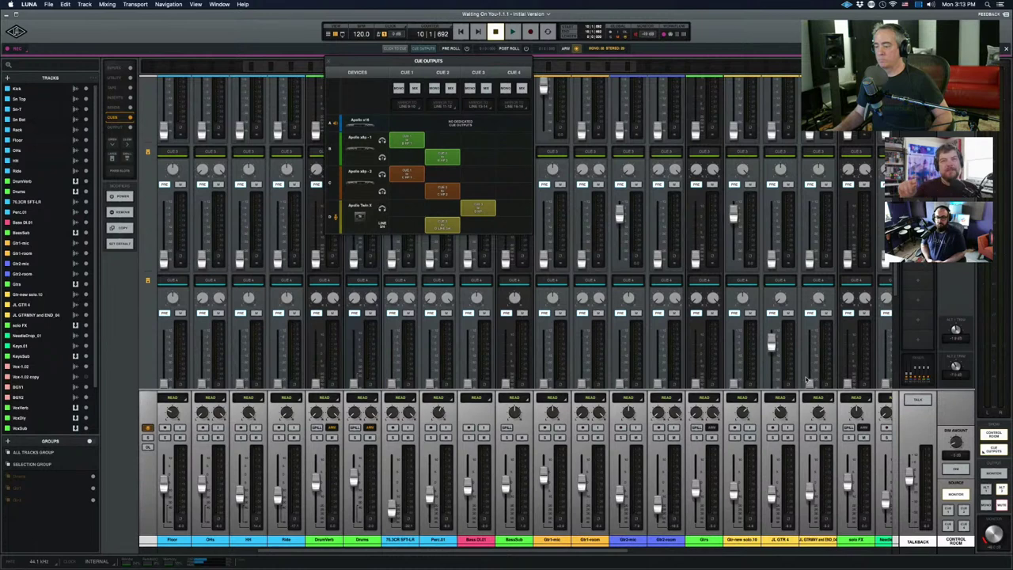
pyautogui.moveTo(809, 385); pyautogui.dragTo(809, 343)
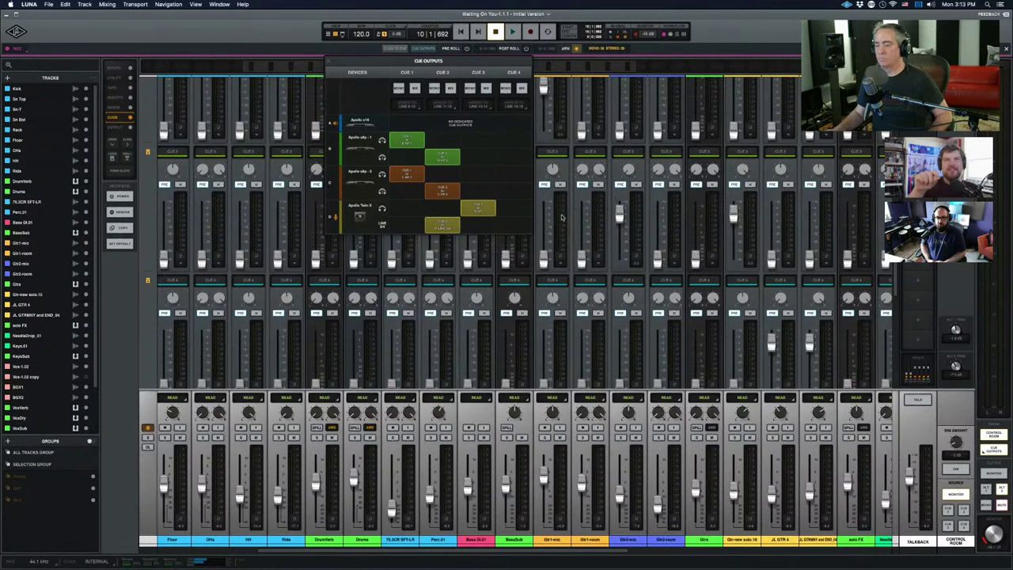
pyautogui.click(333, 62)
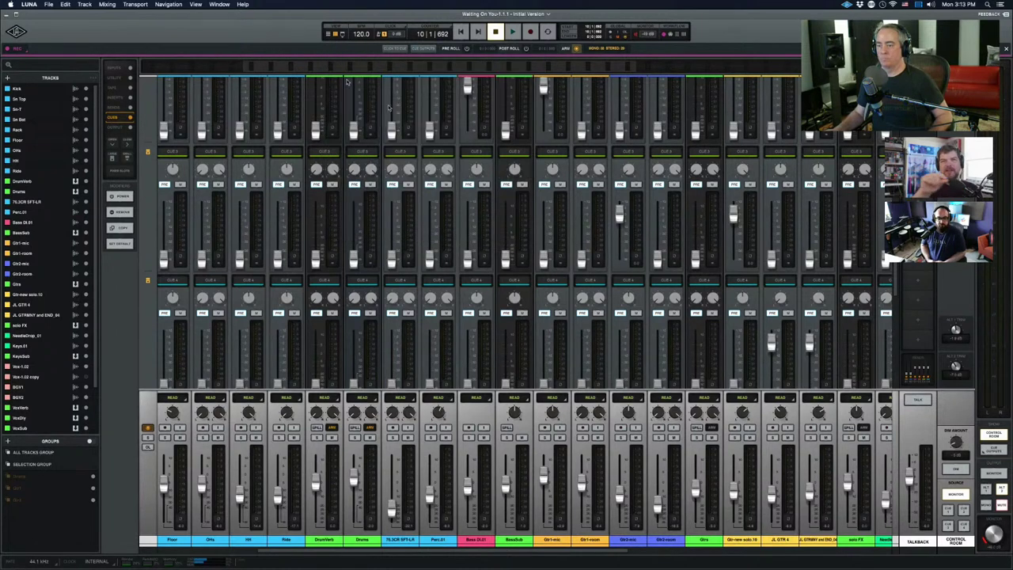
# Examine the Cue 2, Cue 3 and Cue 4 send faders across the drum, bass and guitar channels
pyautogui.scroll(5, 661, 152)
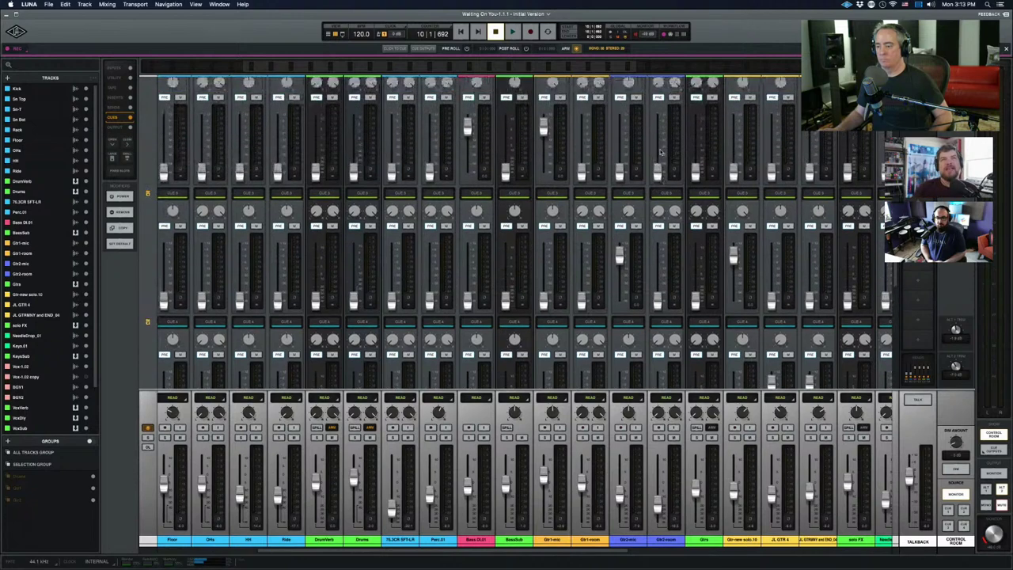
pyautogui.scroll(-3, 661, 152)
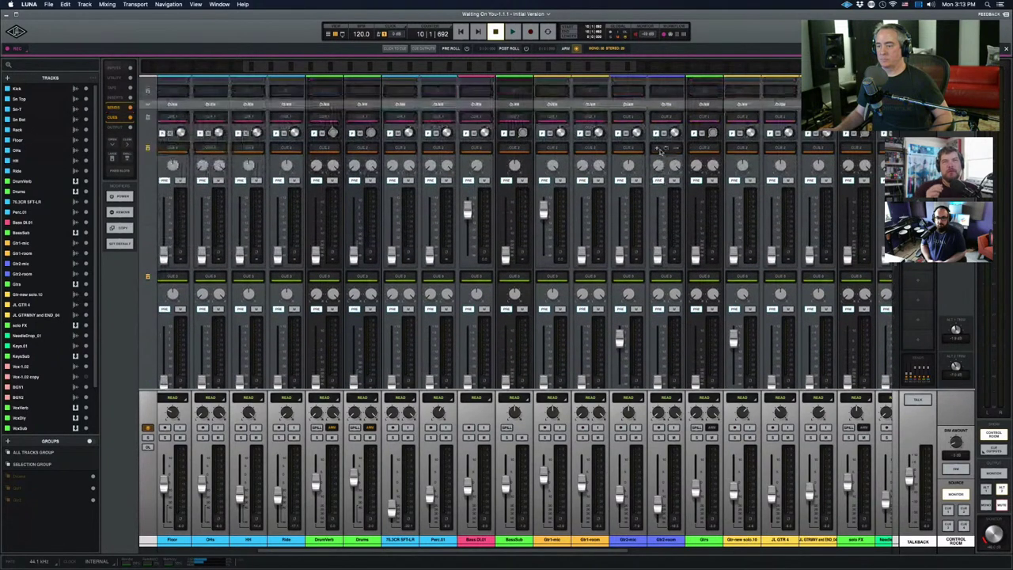
pyautogui.scroll(-3, 661, 152)
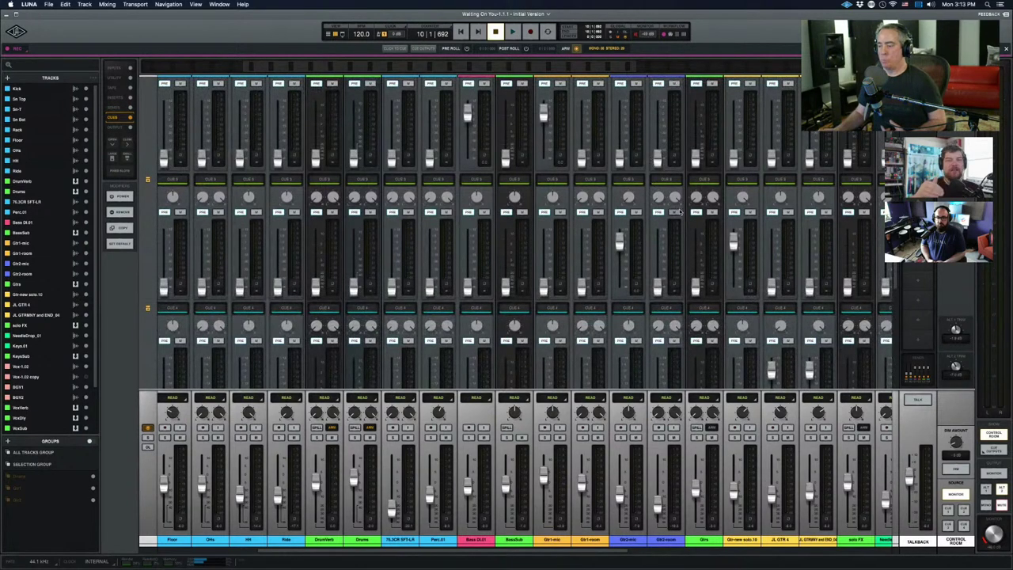
pyautogui.scroll(-8, 679, 212)
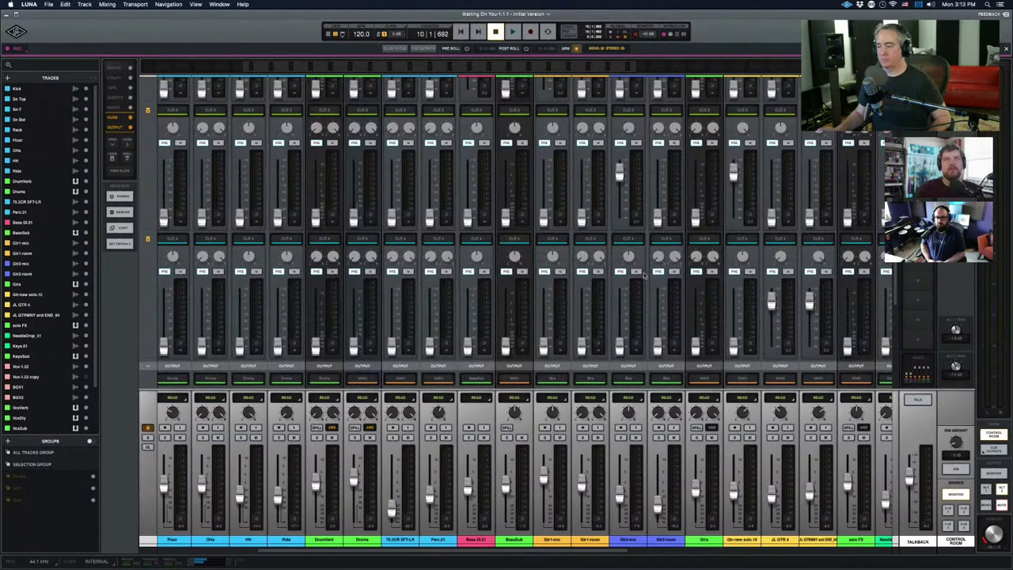
pyautogui.scroll(2, 645, 275)
pyautogui.scroll(10, 645, 275)
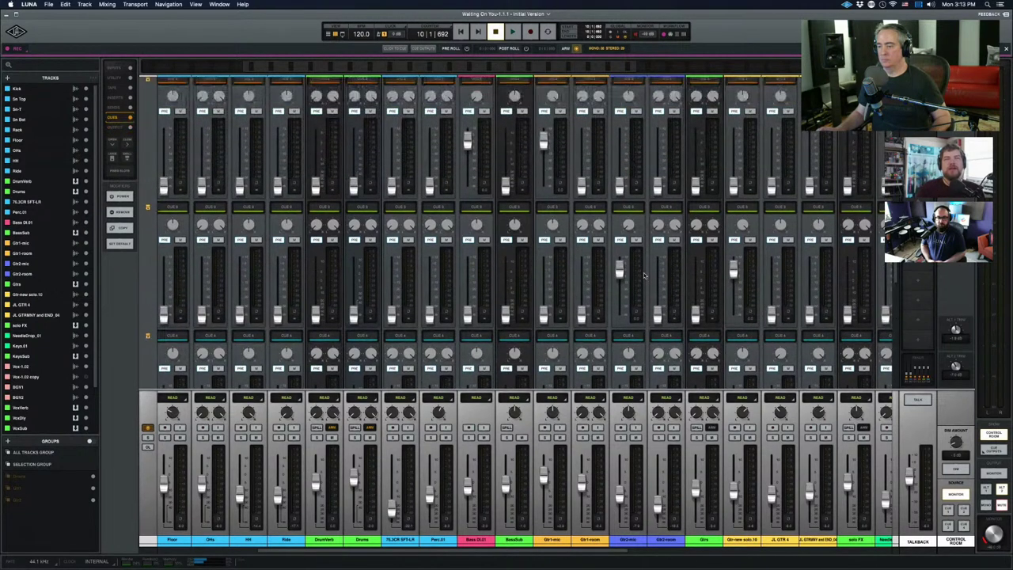
# Review the sends and cue levels across all channels from Kick through the Ref tracks
pyautogui.scroll(5, 645, 275)
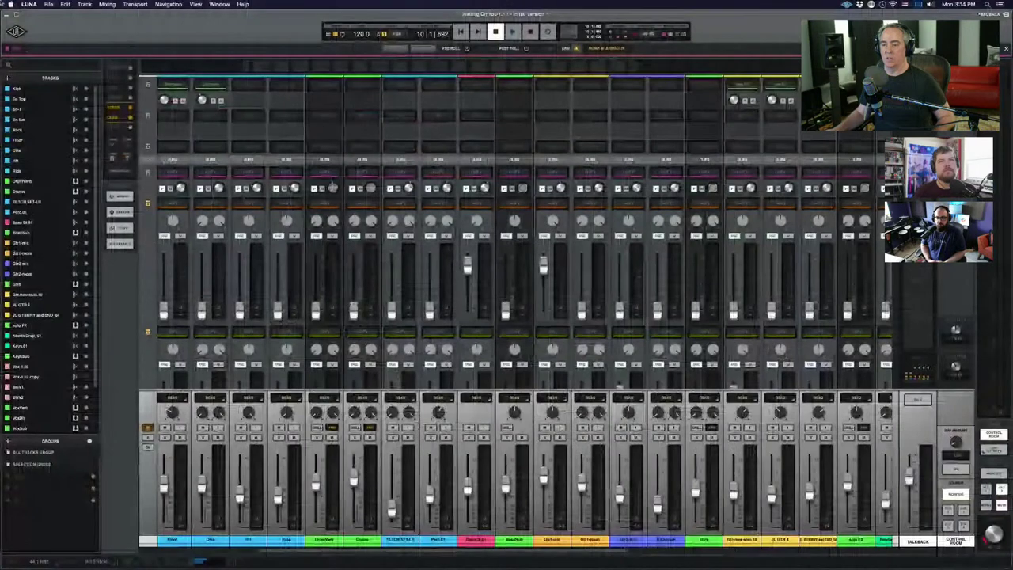
pyautogui.scroll(3, 260, 227)
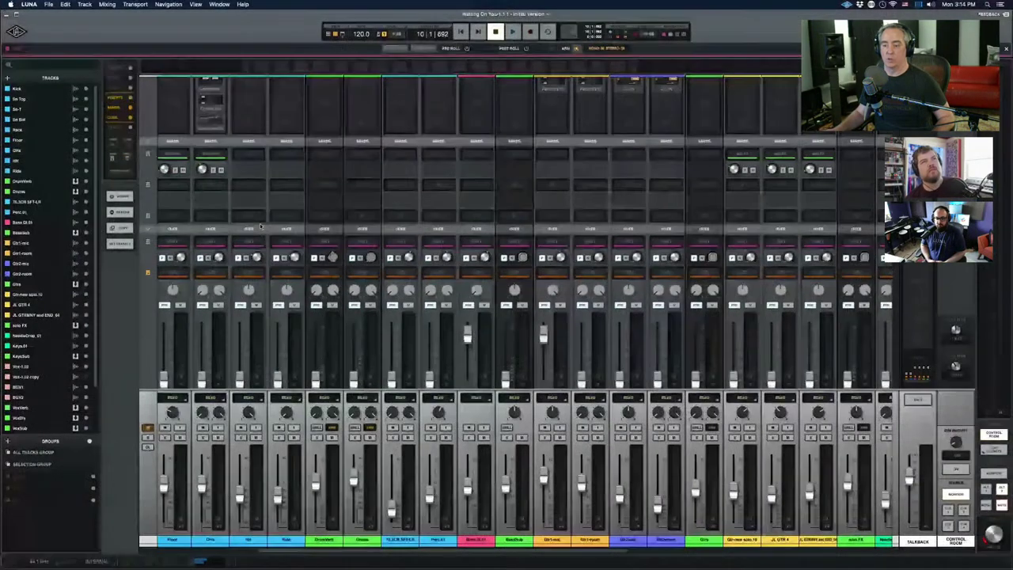
pyautogui.hscroll(-5, 260, 228)
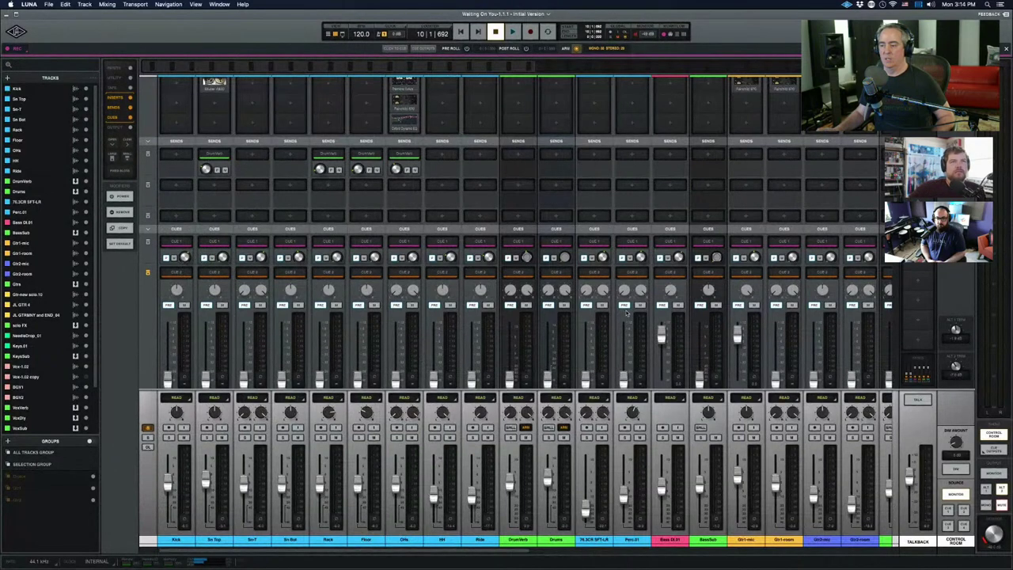
pyautogui.hscroll(3, 625, 314)
pyautogui.scroll(-4, 625, 309)
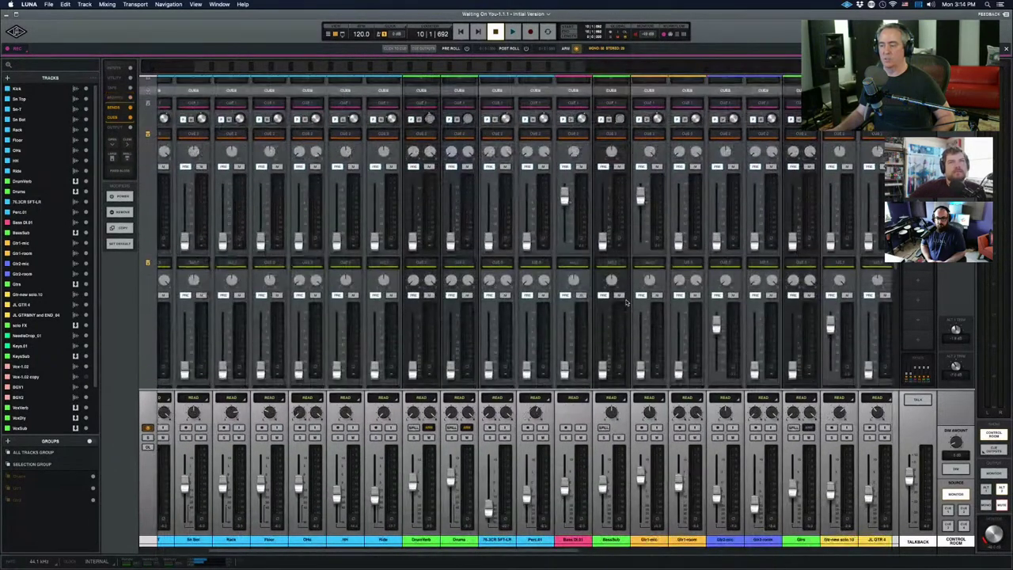
pyautogui.hscroll(1, 841, 357)
pyautogui.scroll(2, 841, 357)
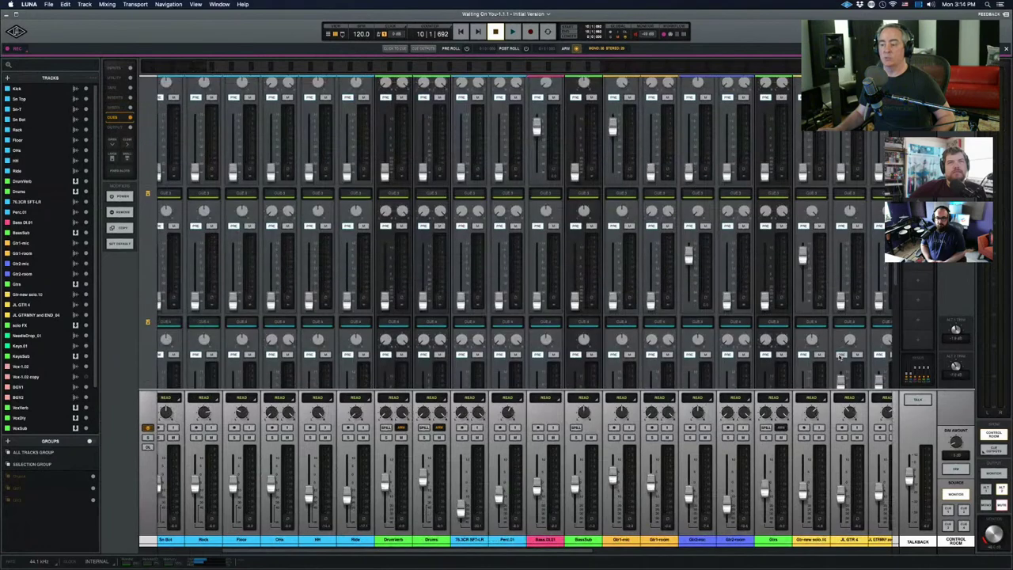
pyautogui.hscroll(5, 841, 357)
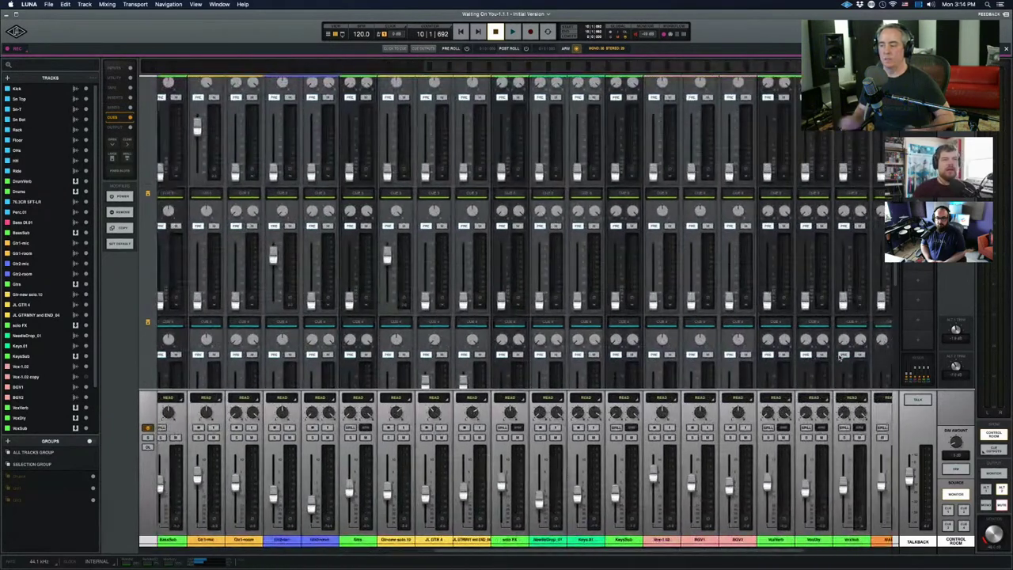
pyautogui.hscroll(2, 626, 223)
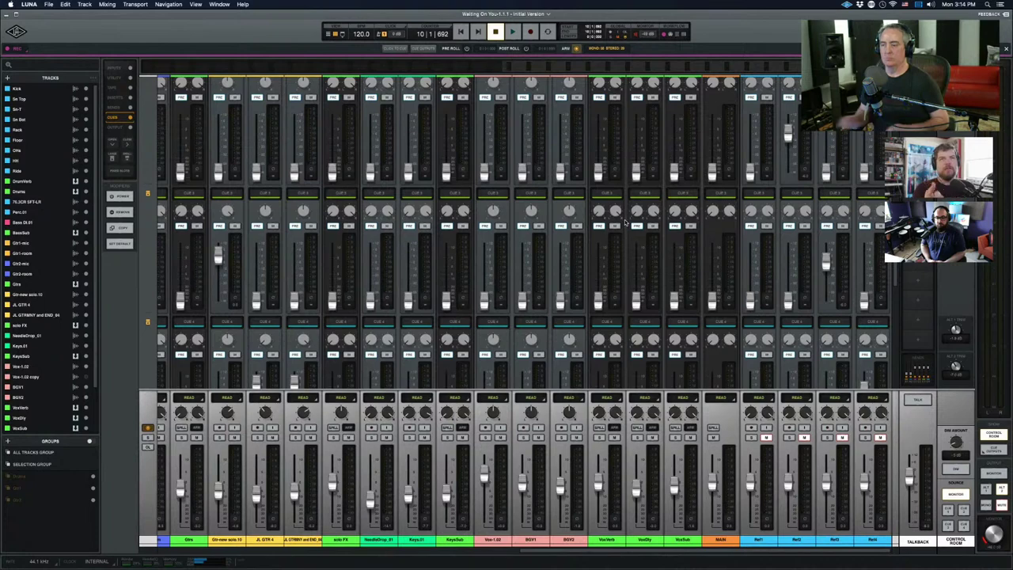
pyautogui.hscroll(-1, 577, 269)
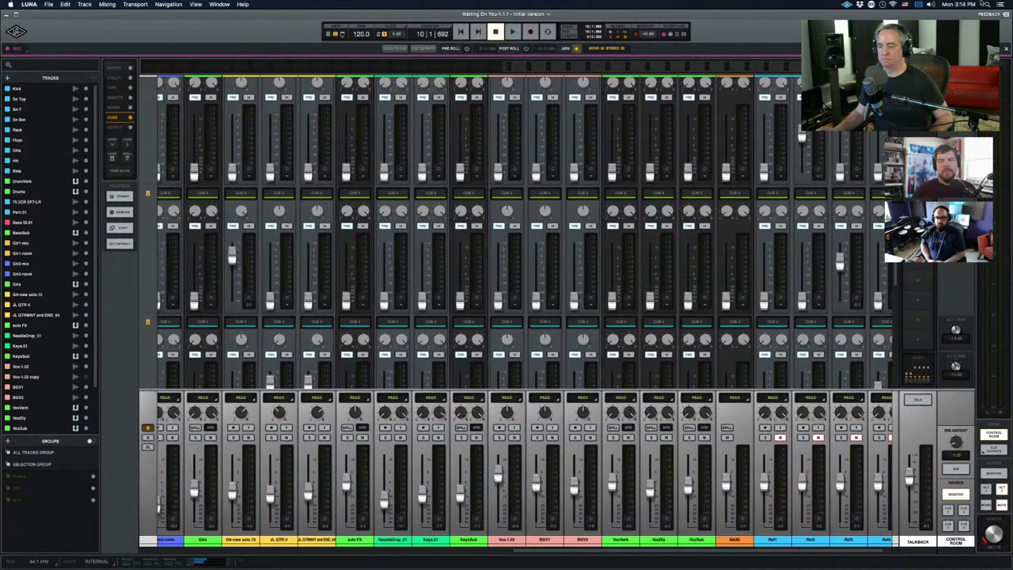
# Expand the Cue 1 sends into full-size faders, lower Vox-1.02, and raise BGV2, VoxVerb, KeysSub, Keys.01 and NeedleDrop_01
pyautogui.scroll(3, 715, 143)
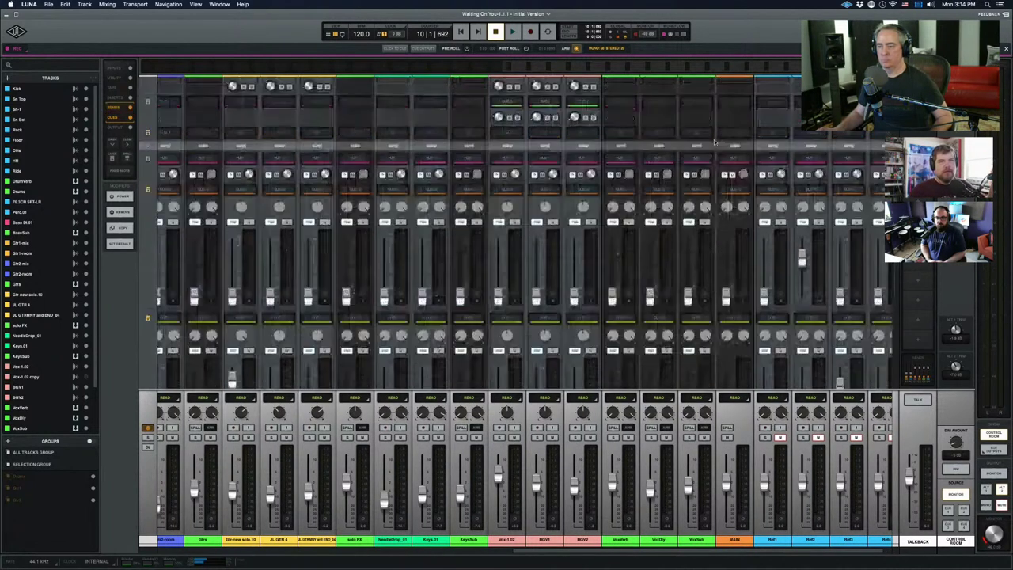
pyautogui.scroll(2, 714, 143)
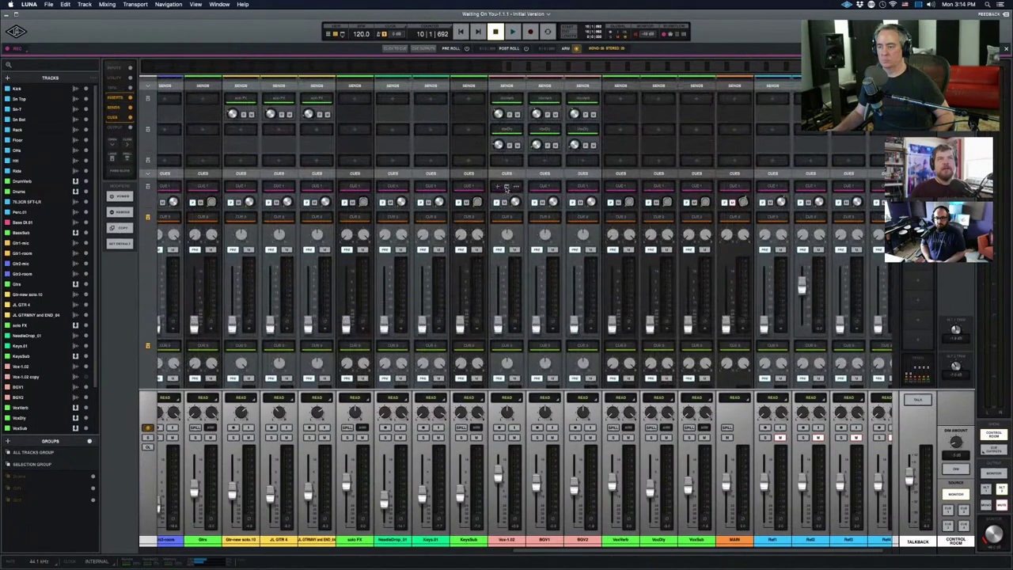
pyautogui.scroll(-2, 507, 189)
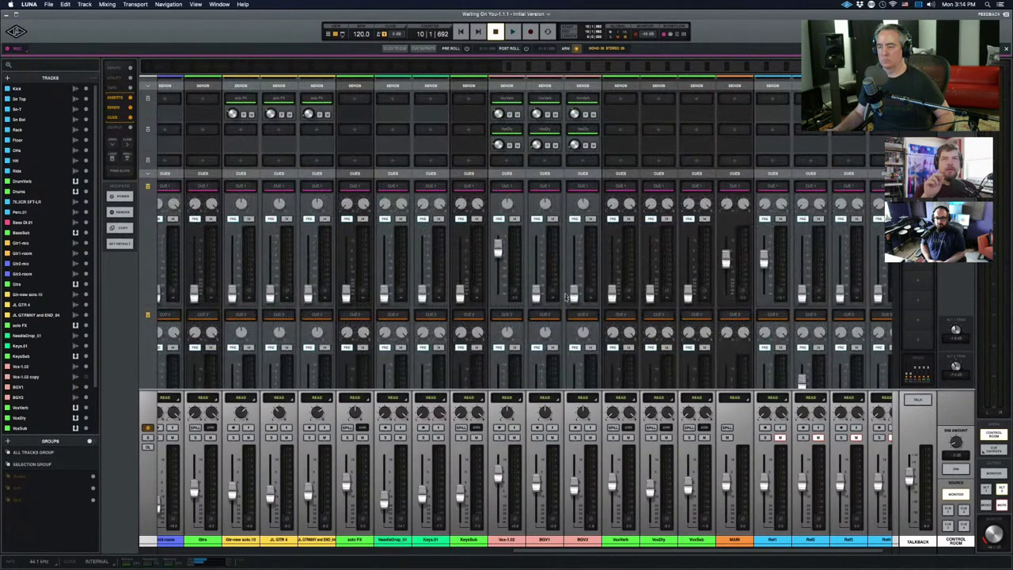
pyautogui.moveTo(613, 294); pyautogui.dragTo(613, 253)
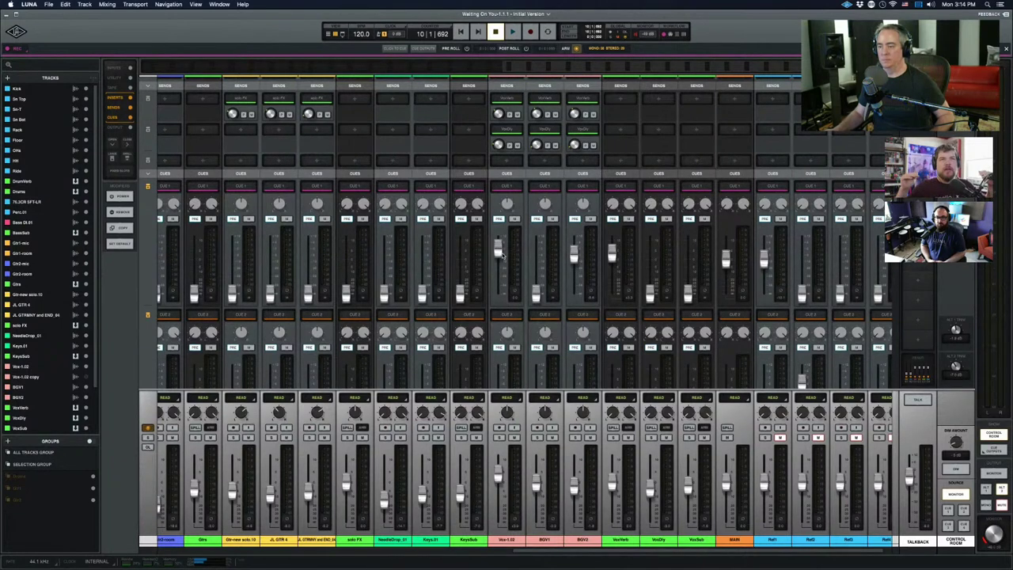
pyautogui.moveTo(496, 255); pyautogui.dragTo(464, 262)
pyautogui.moveTo(422, 295); pyautogui.dragTo(423, 257)
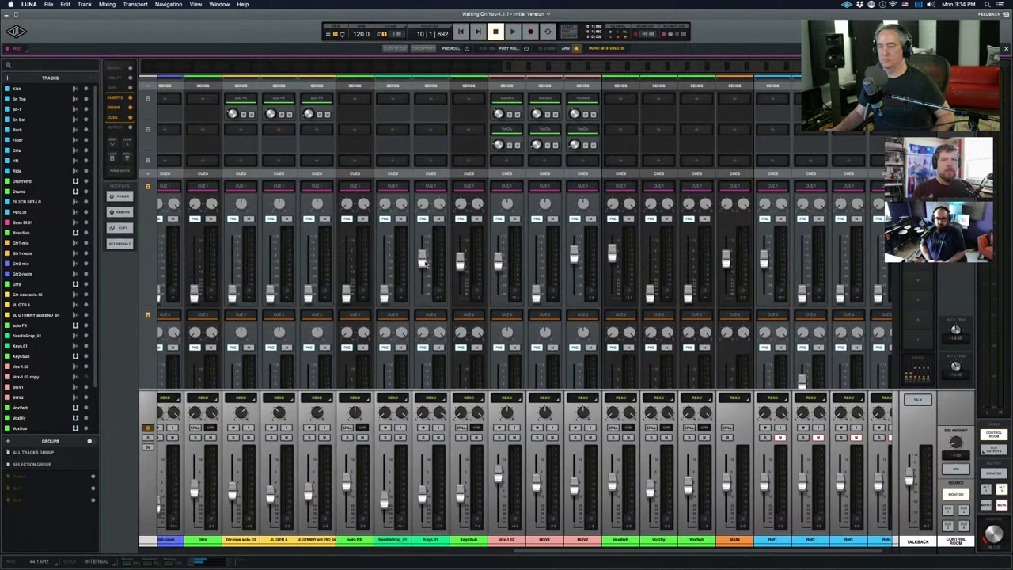
pyautogui.moveTo(383, 293); pyautogui.dragTo(387, 257)
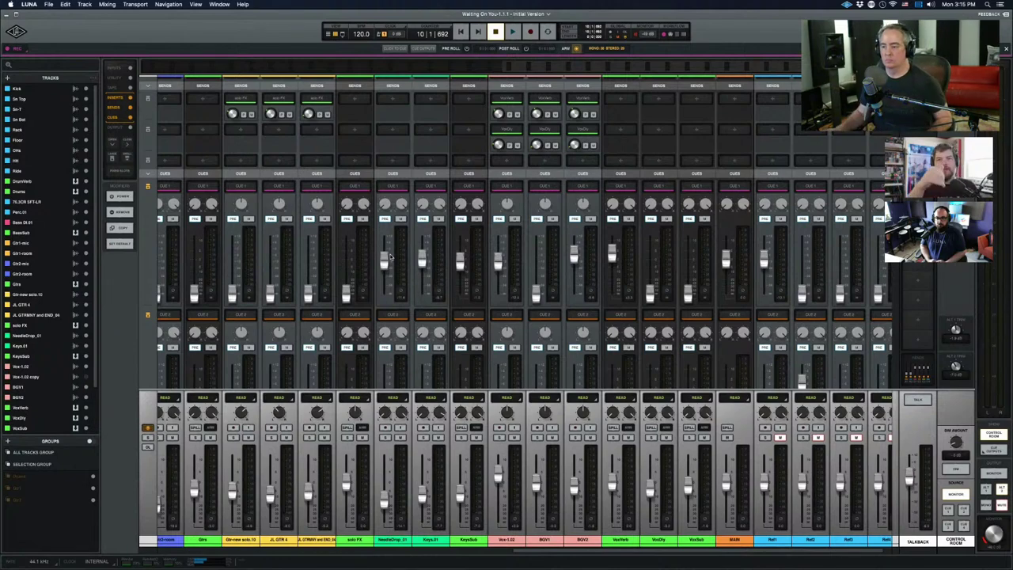
# Compare the Cue 3 and Cue 4 send levels on the bass, guitar, keys and vocal channels
pyautogui.scroll(-5, 635, 336)
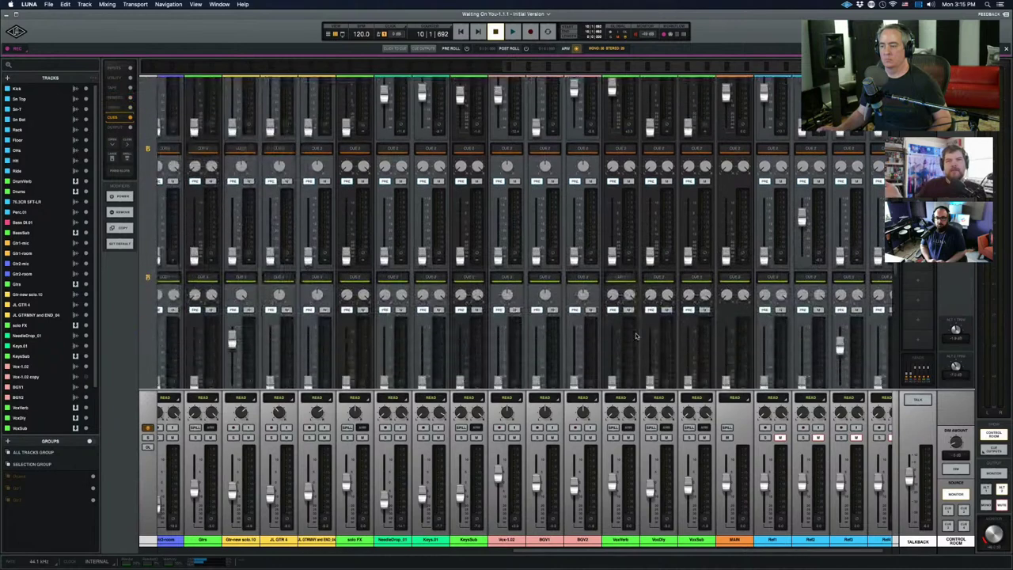
pyautogui.scroll(-4, 635, 335)
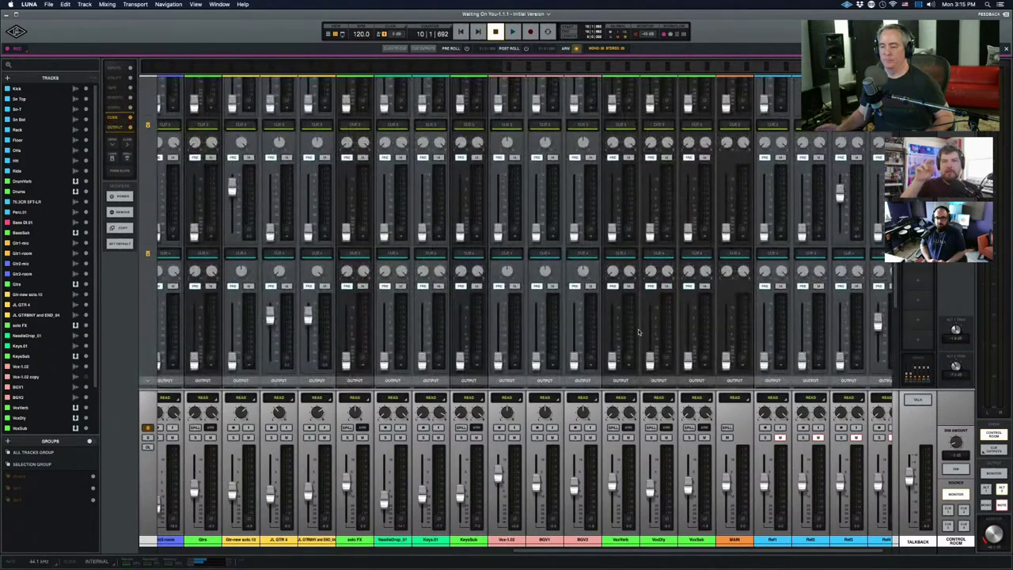
pyautogui.hscroll(-5, 638, 332)
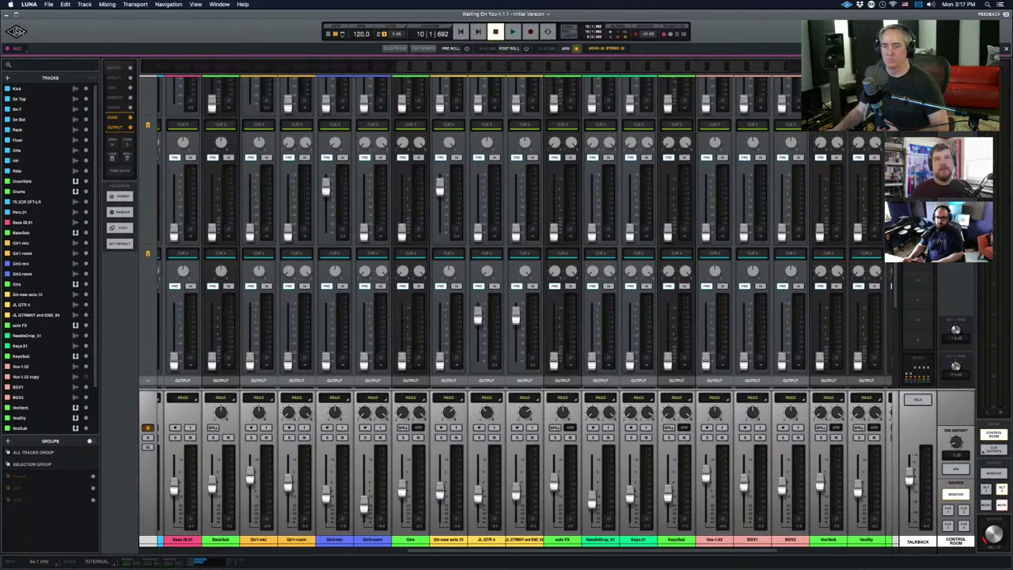
# Review the Input Delay Compensation choices in the hardware settings, leave Medium selected, and return to the mixer
pyautogui.click(15, 32)
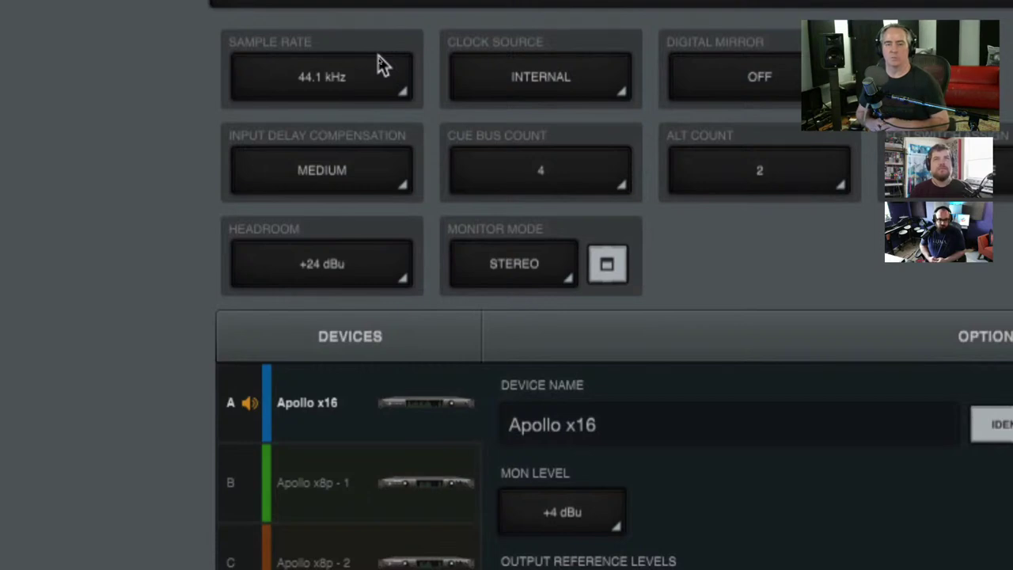
pyautogui.click(350, 178)
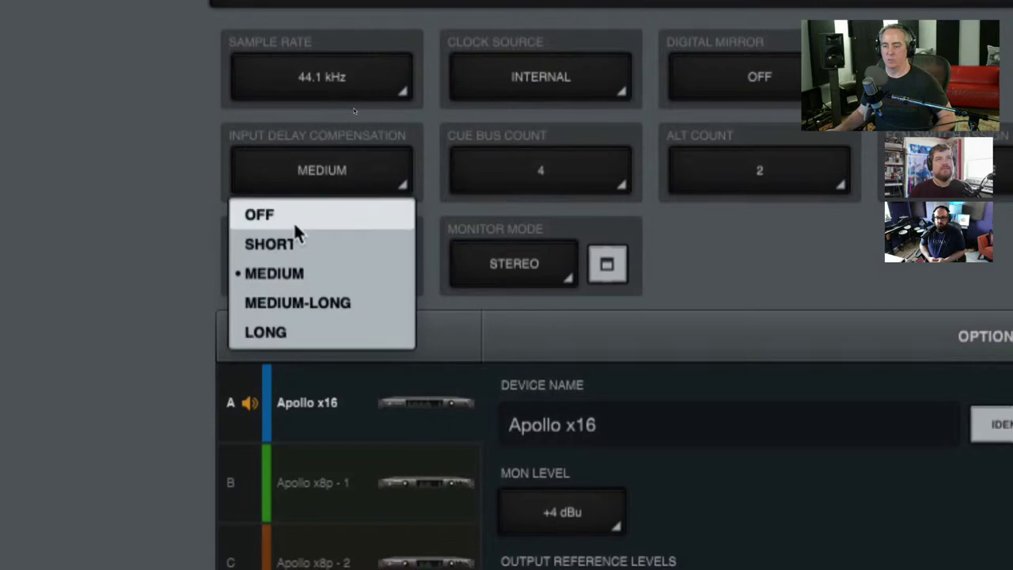
pyautogui.click(188, 242)
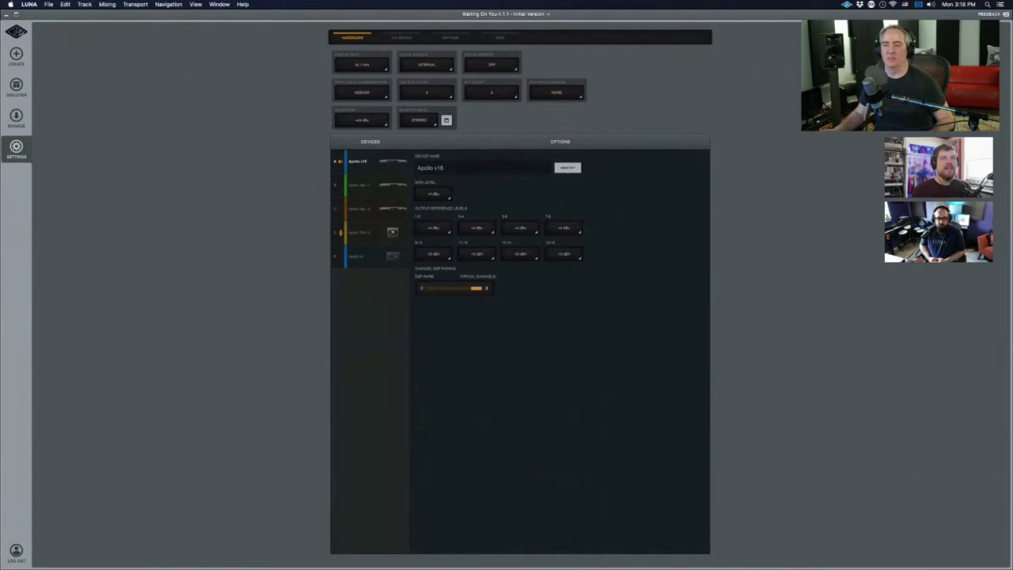
pyautogui.click(16, 32)
# Collapse the full-size Cue 1, Cue 2, Cue 3 and Cue 4 send faders into compact send rows
pyautogui.hscroll(5, 766, 244)
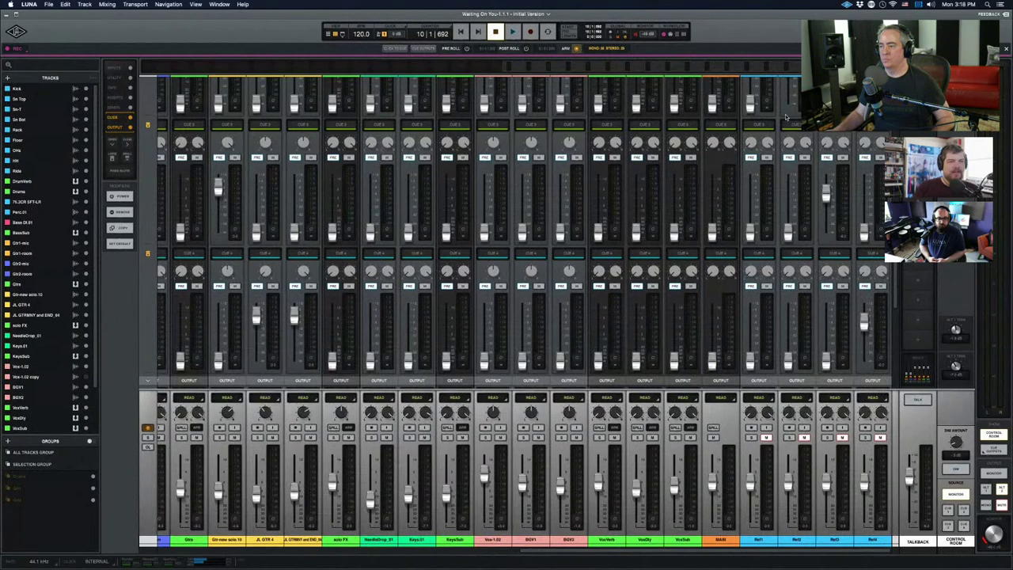
pyautogui.scroll(2, 776, 150)
pyautogui.scroll(4, 776, 152)
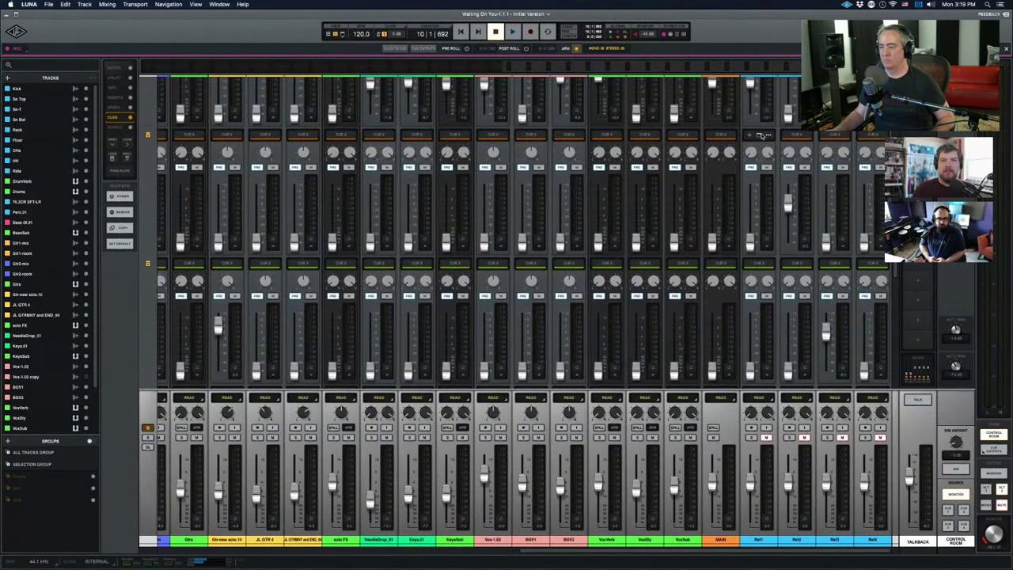
pyautogui.scroll(3, 759, 136)
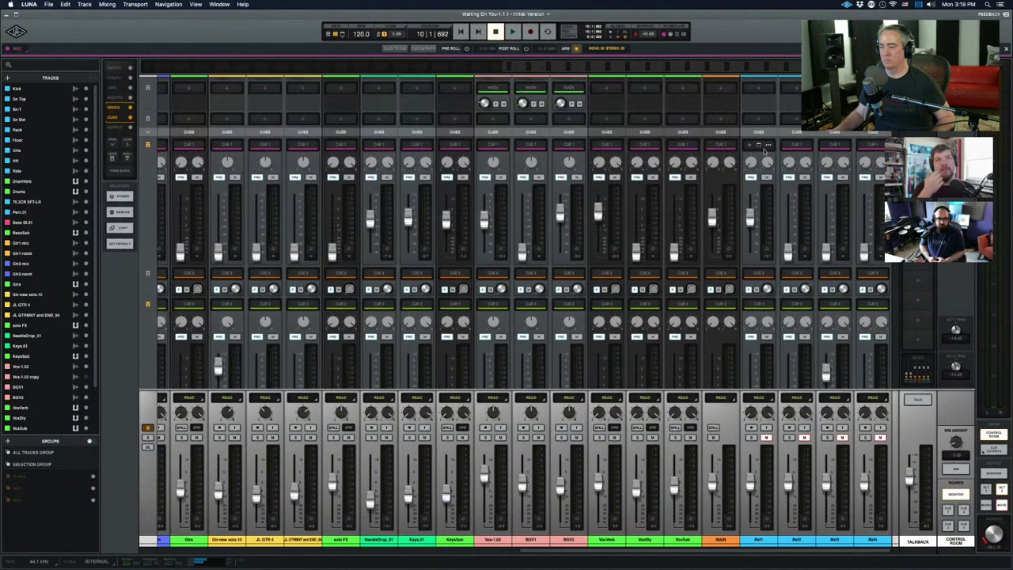
pyautogui.click(758, 143)
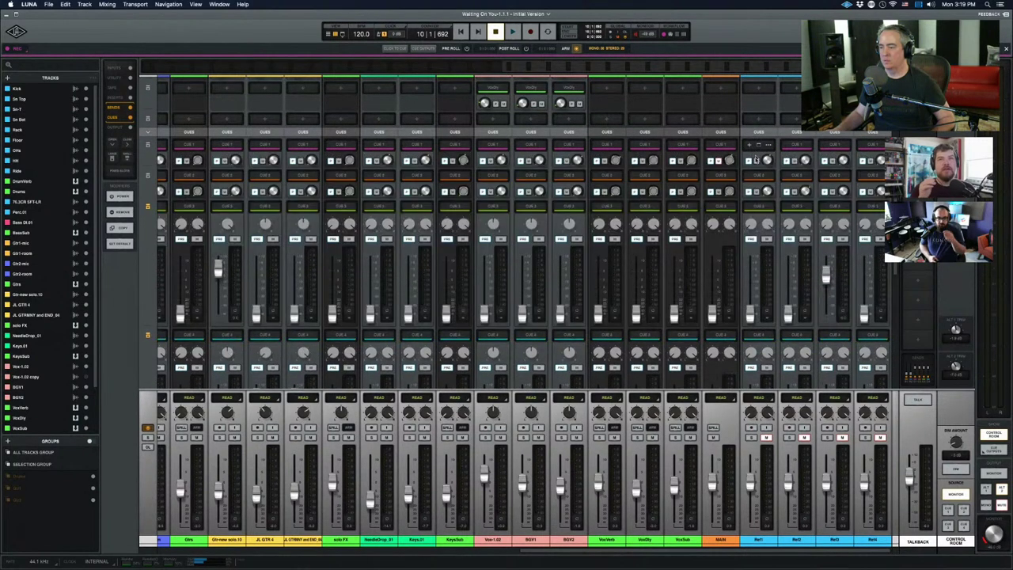
pyautogui.click(758, 205)
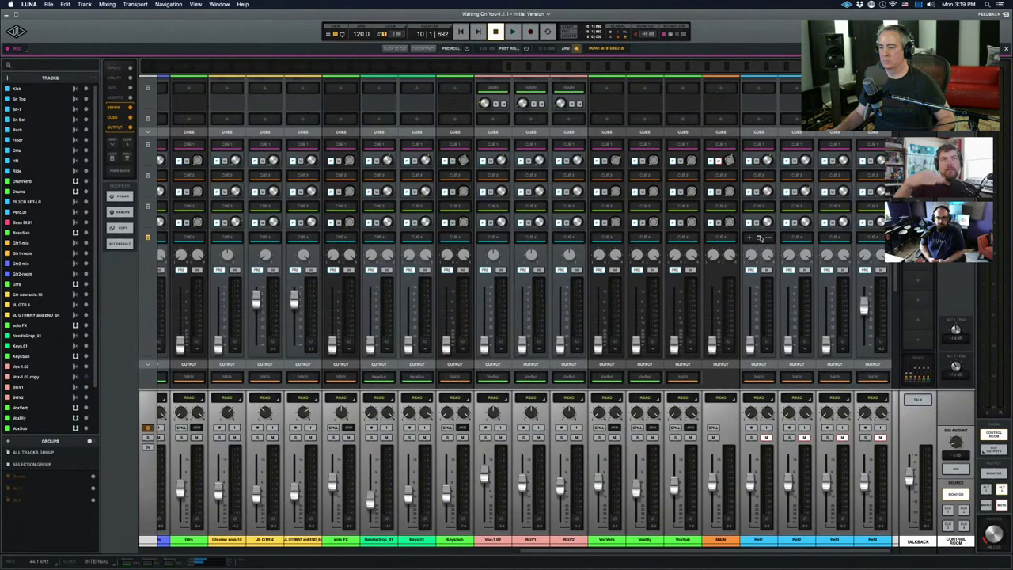
pyautogui.click(758, 237)
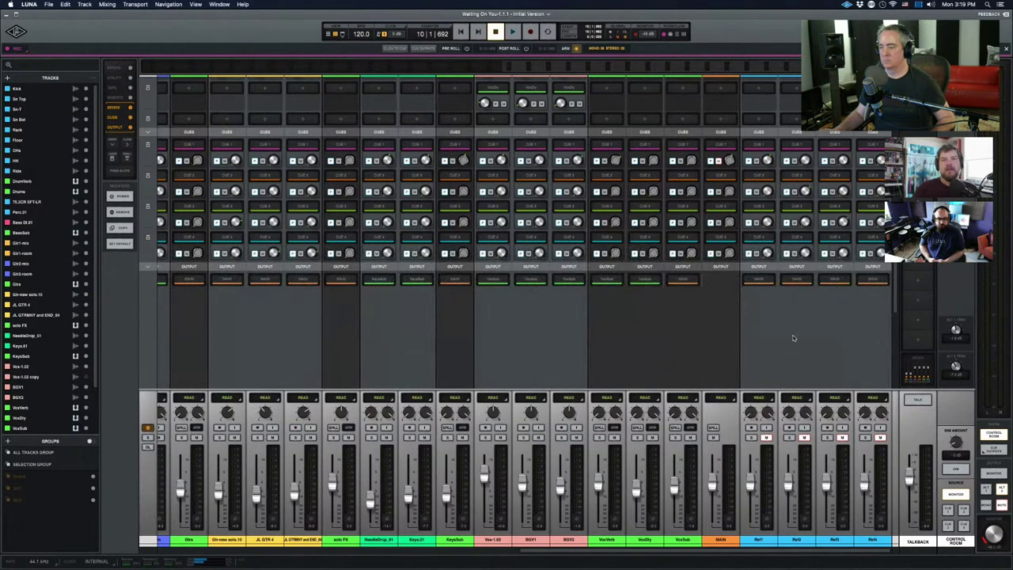
# Set the Cue 1 send level on the Ref1 track to -6 dB
pyautogui.scroll(3, 794, 338)
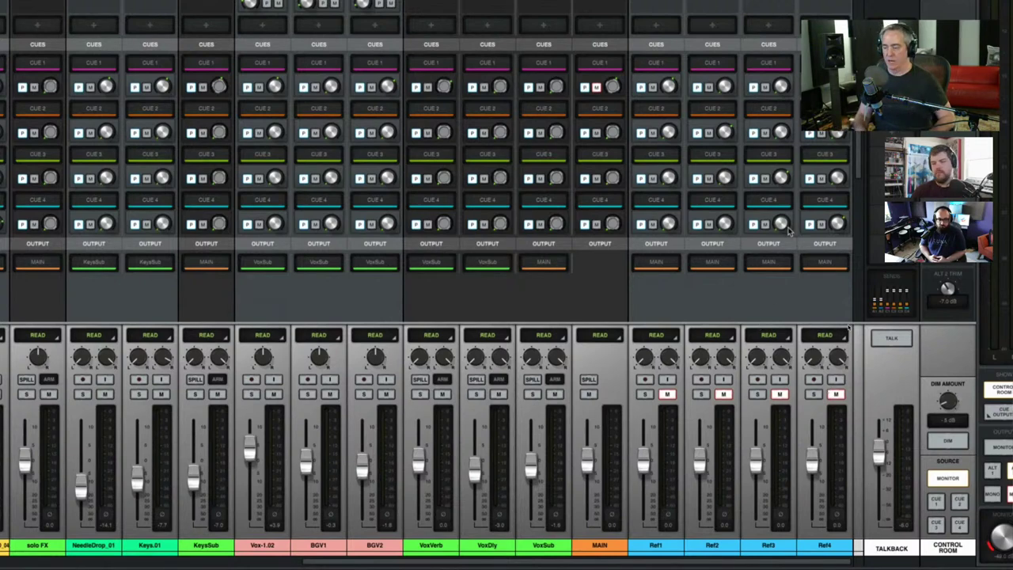
pyautogui.press('F3')
pyautogui.press('F3')
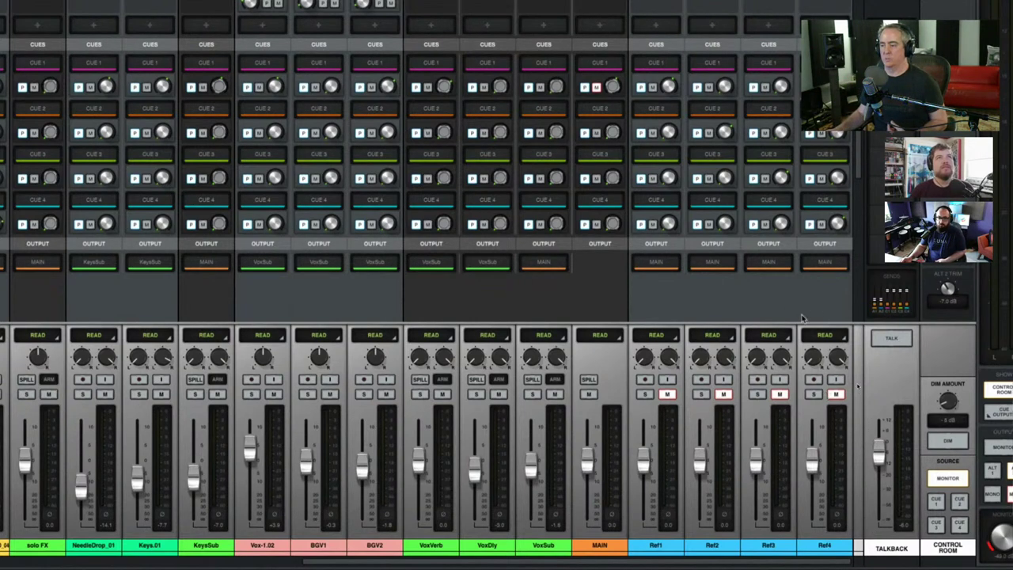
pyautogui.doubleClick(670, 87)
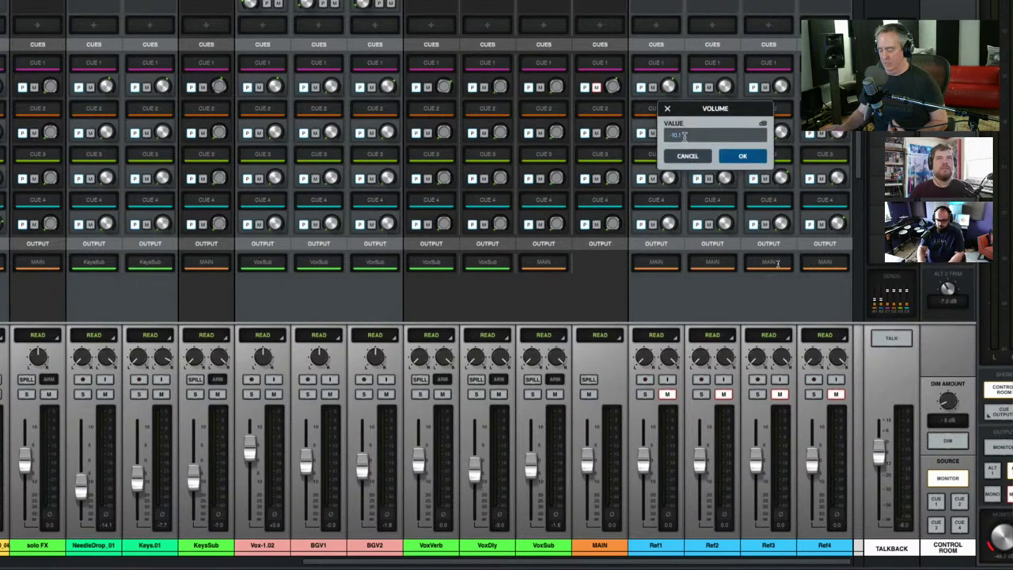
pyautogui.write('-4')
pyautogui.press('Return')
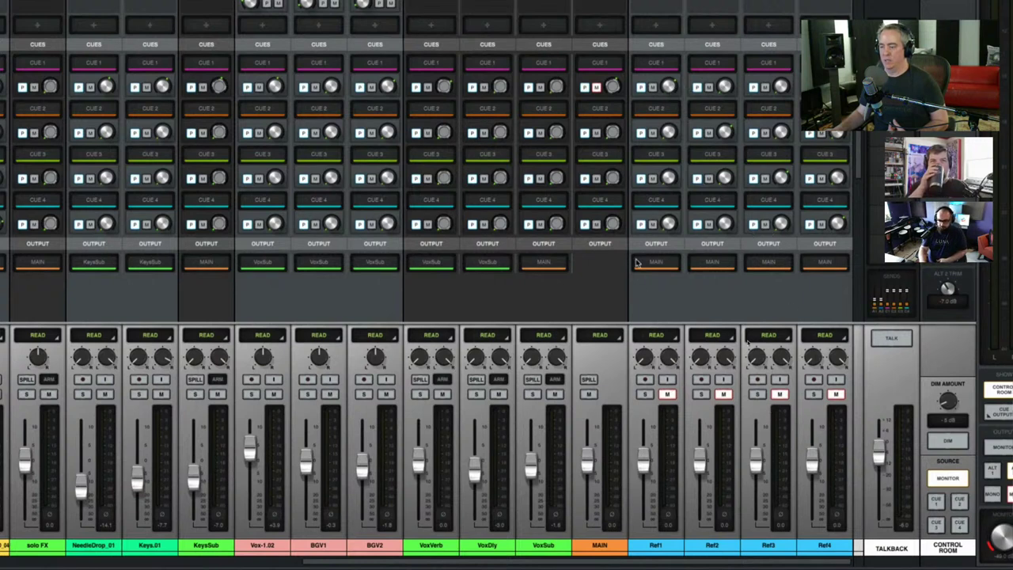
# Check the Cue 2 send level on the Ref2 track and close its volume entry
pyautogui.moveTo(656, 70)
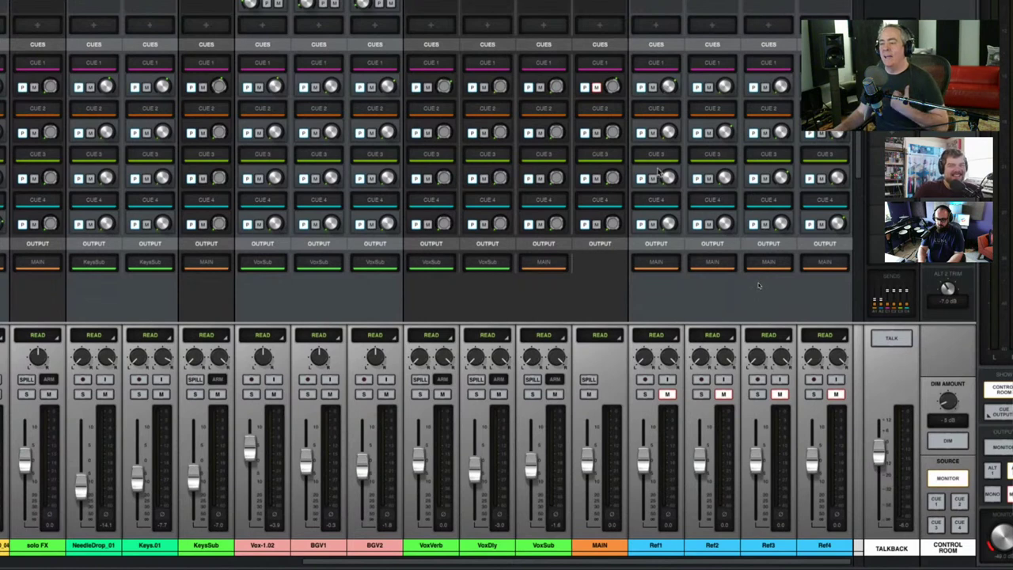
pyautogui.doubleClick(723, 133)
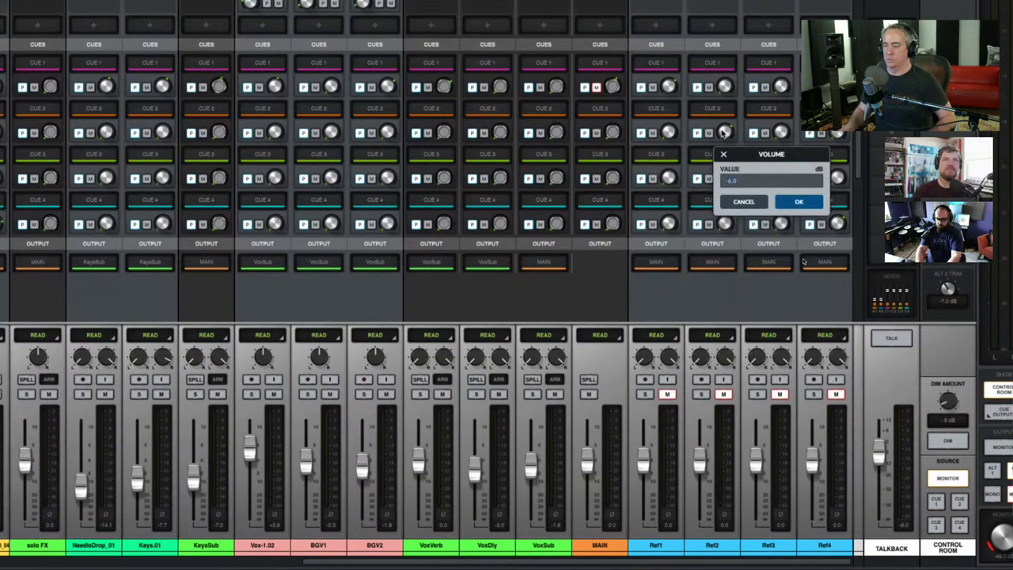
pyautogui.press('Return')
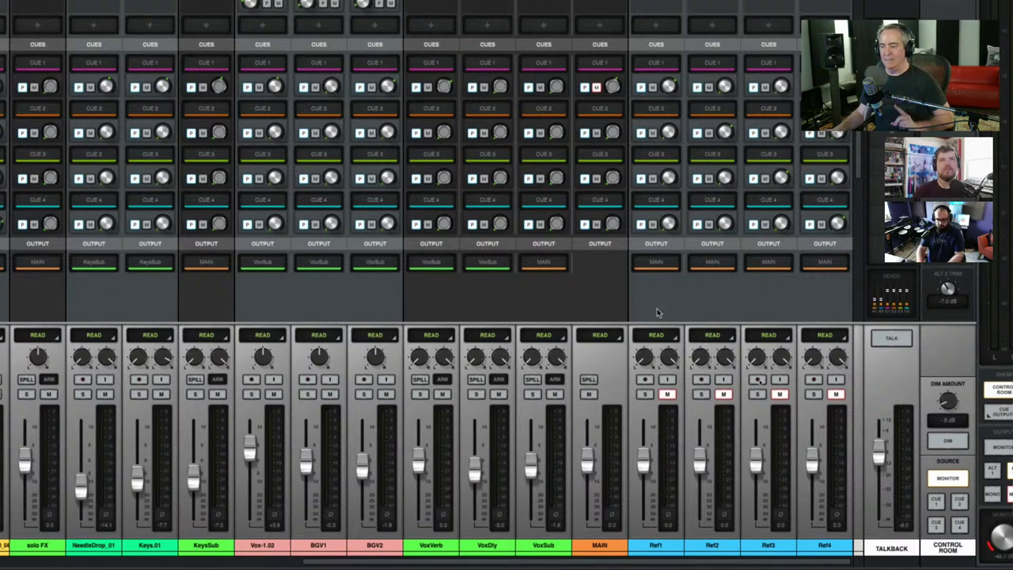
# Audition Cue 1 as the control room source, return to the monitor source, and check Ref1's Cue 1 send level
pyautogui.click(937, 505)
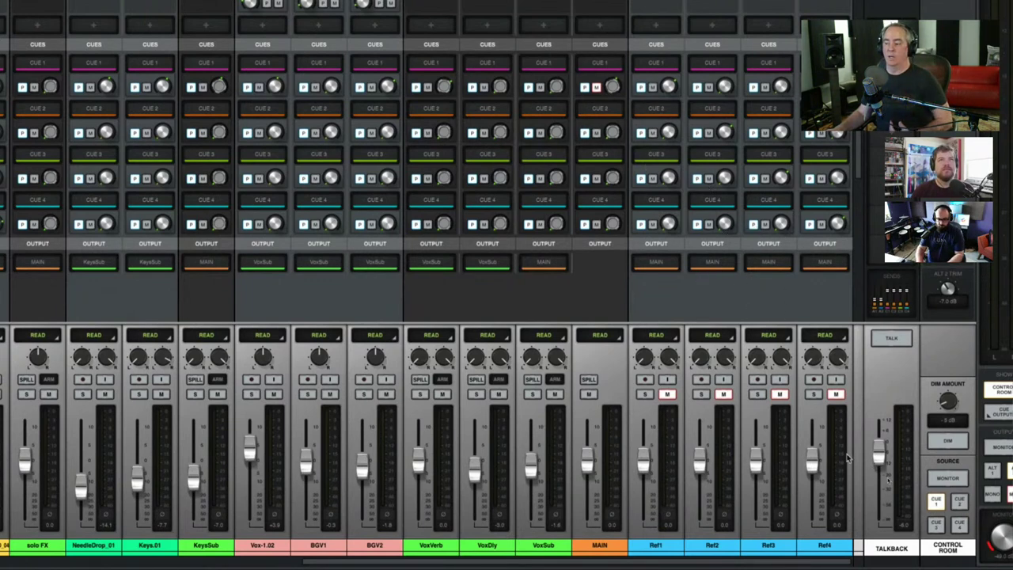
pyautogui.click(937, 501)
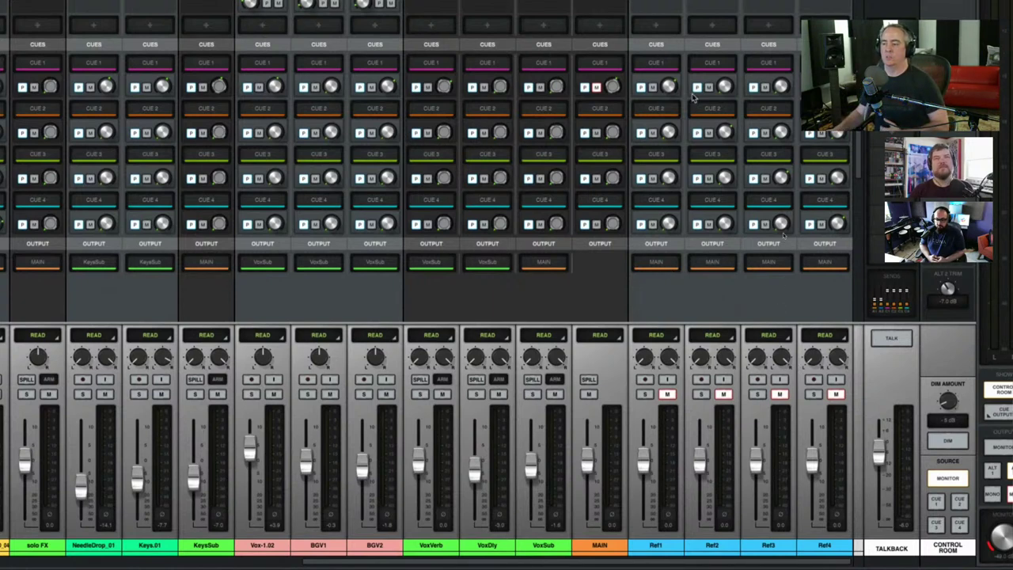
pyautogui.doubleClick(669, 85)
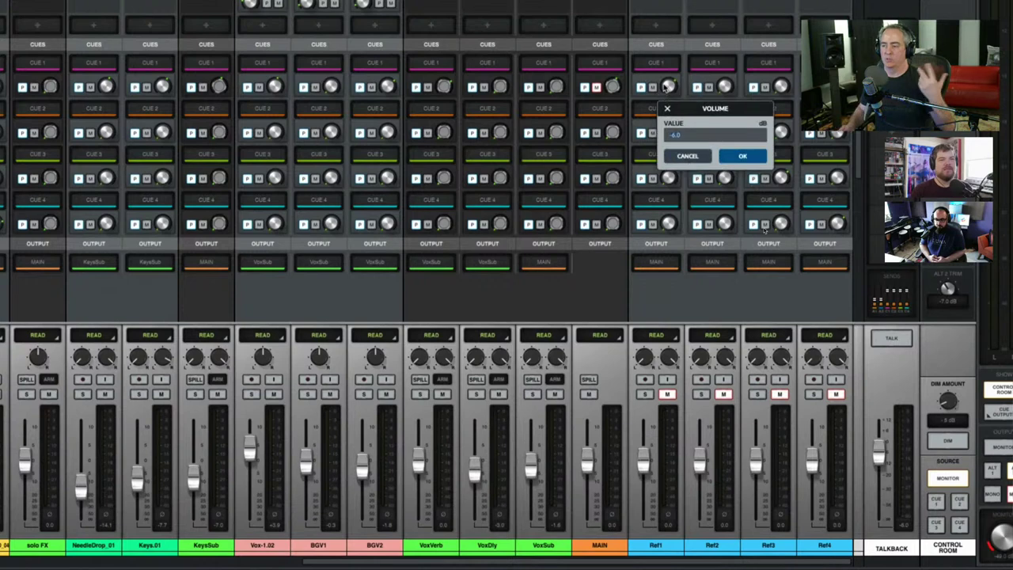
pyautogui.click(664, 87)
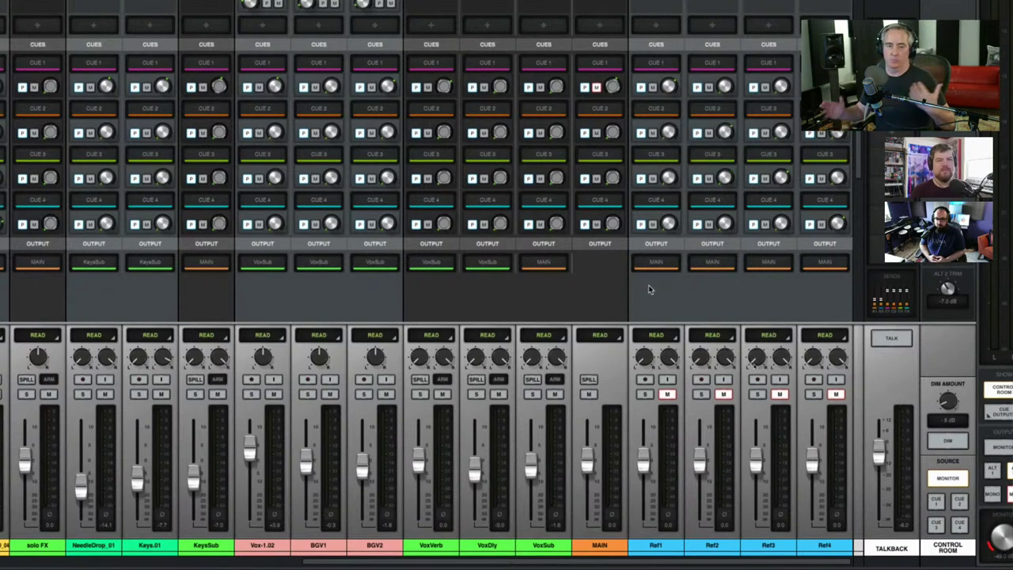
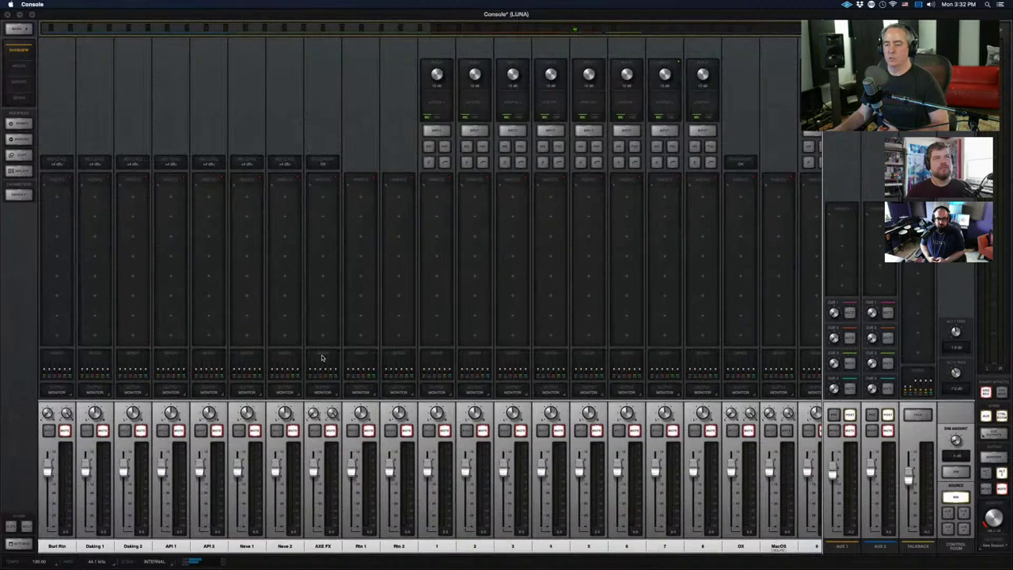
# In Console, inspect the aux and cue send faders of the AXE FX input and input 16
pyautogui.click(322, 356)
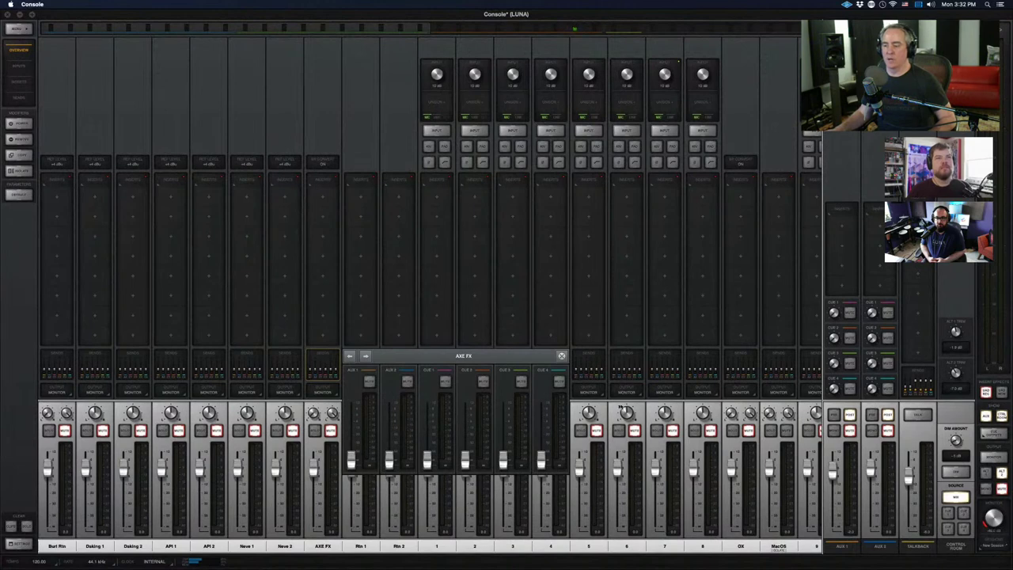
pyautogui.click(562, 355)
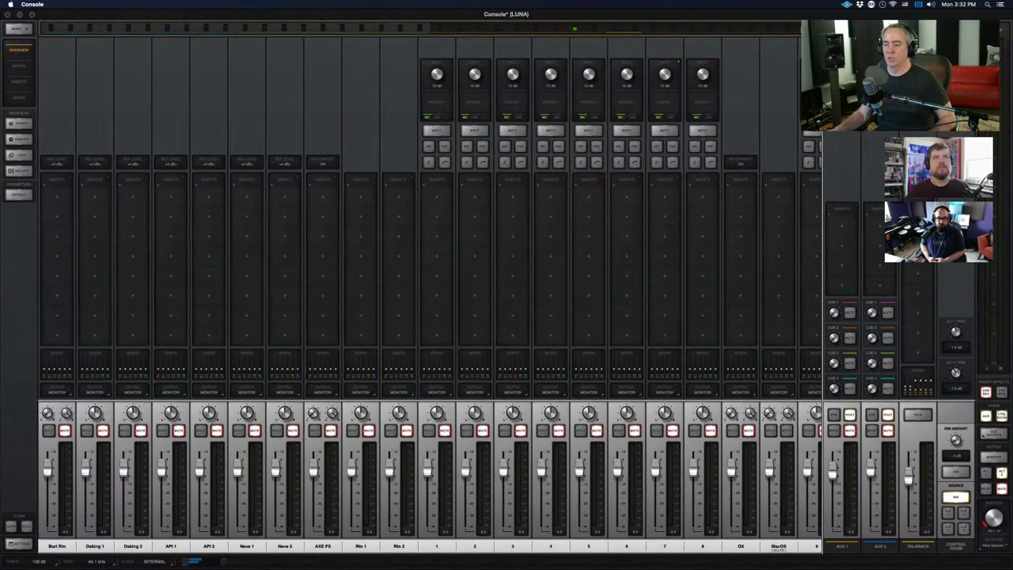
pyautogui.hscroll(10, 478, 278)
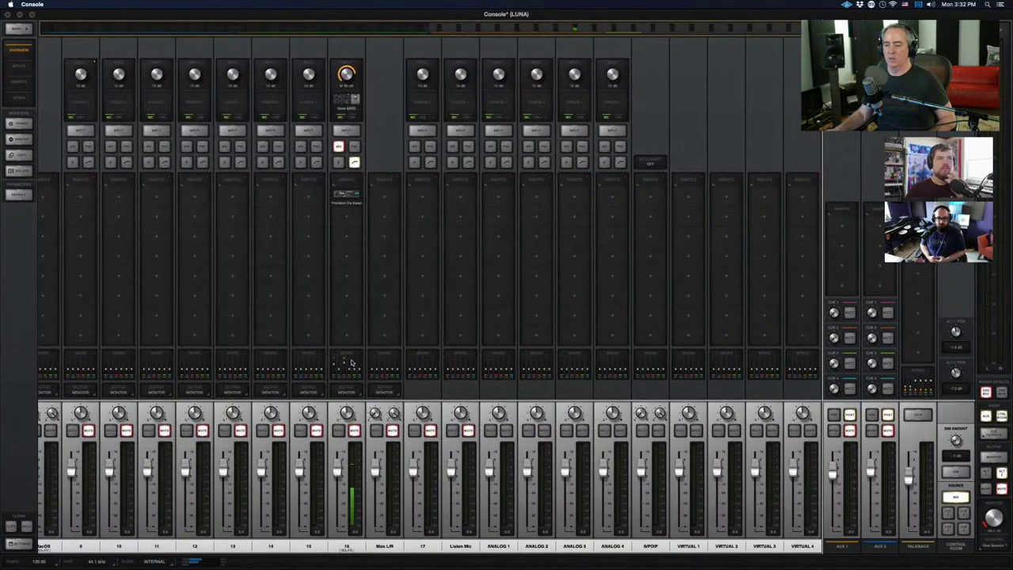
pyautogui.click(357, 358)
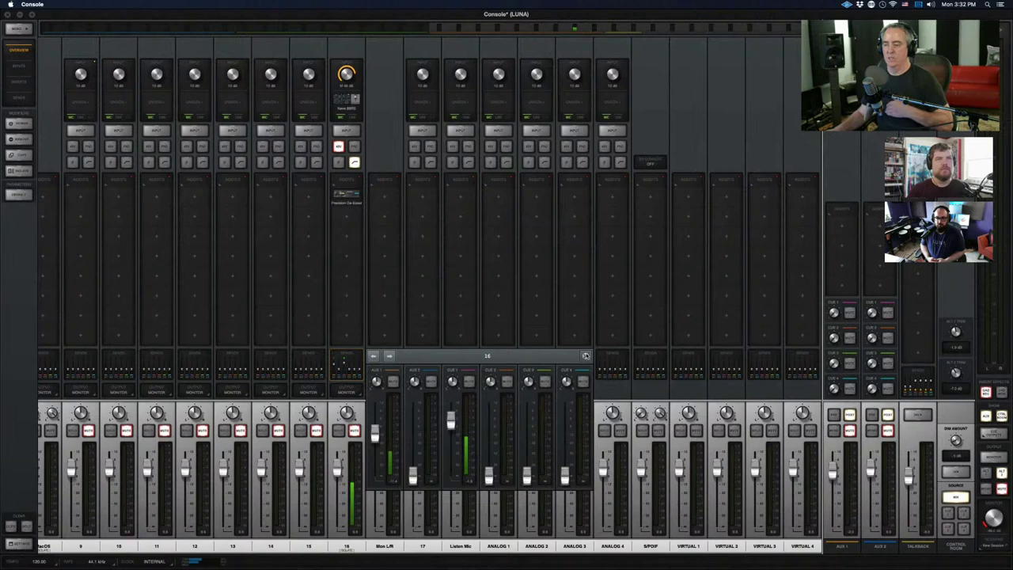
pyautogui.click(584, 356)
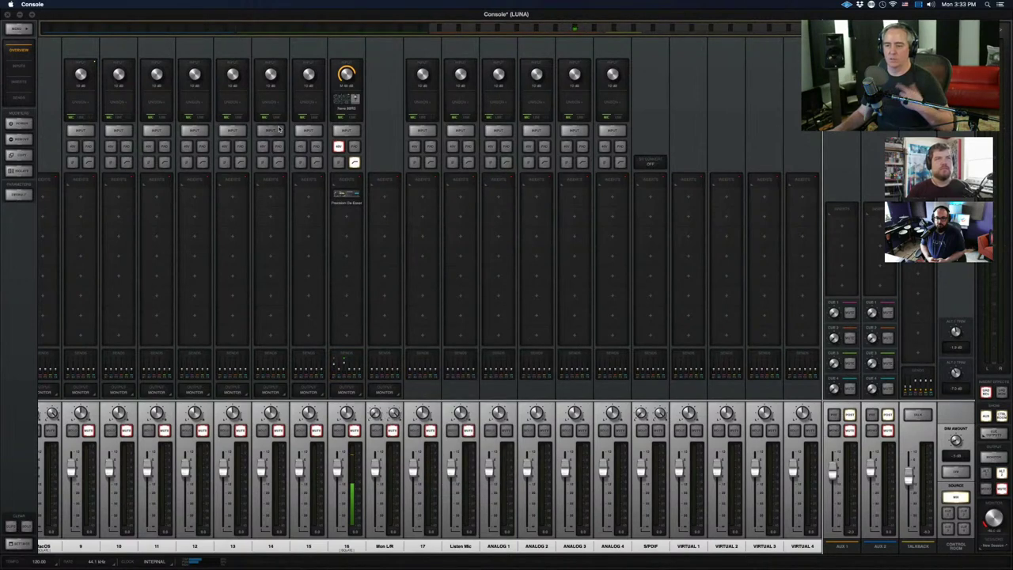
# Inspect the aux and cue send faders of inputs 14 and 6, closing each send view after checking it
pyautogui.click(270, 356)
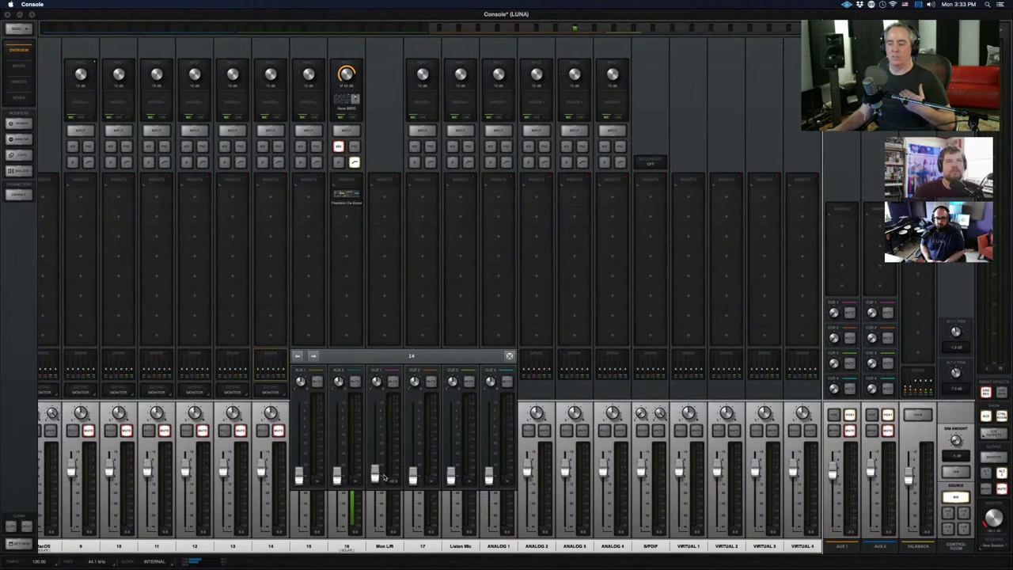
pyautogui.click(509, 356)
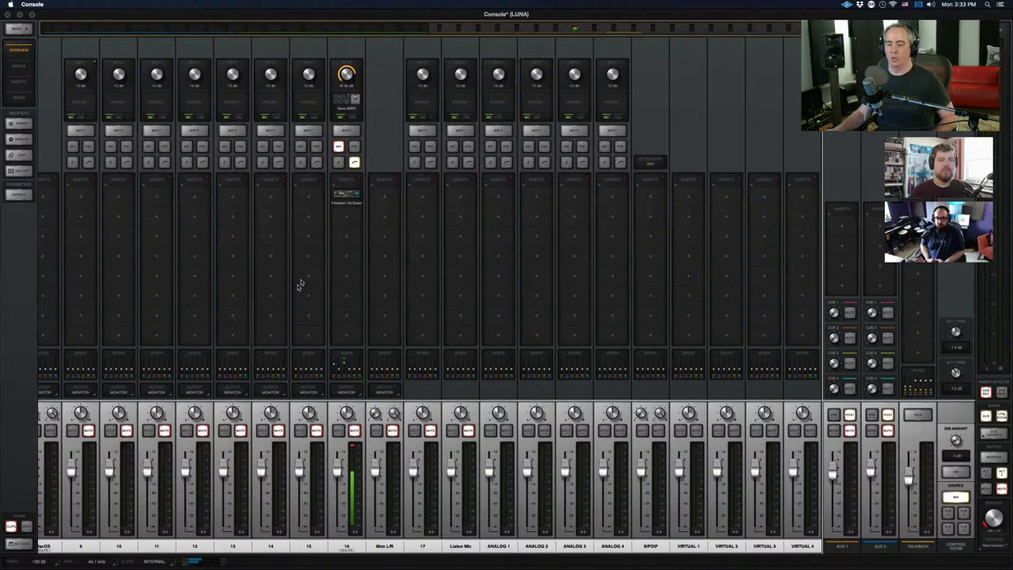
pyautogui.hscroll(-7, 299, 285)
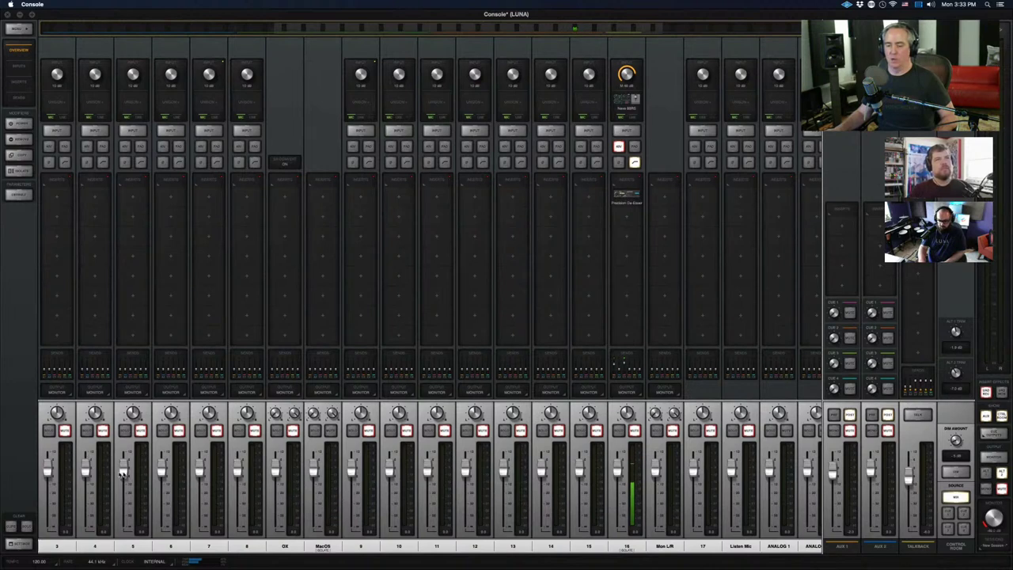
pyautogui.click(173, 368)
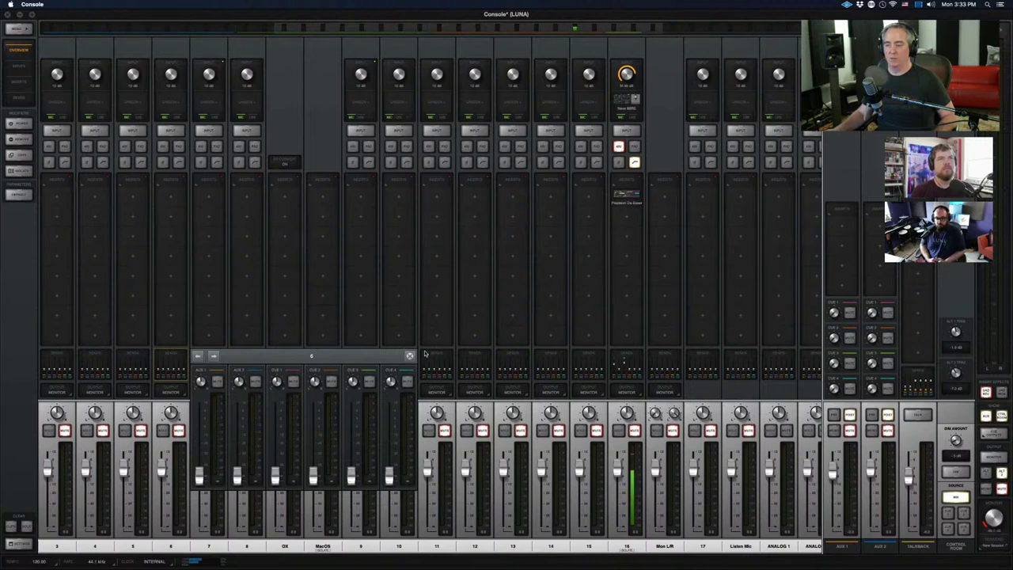
pyautogui.click(410, 356)
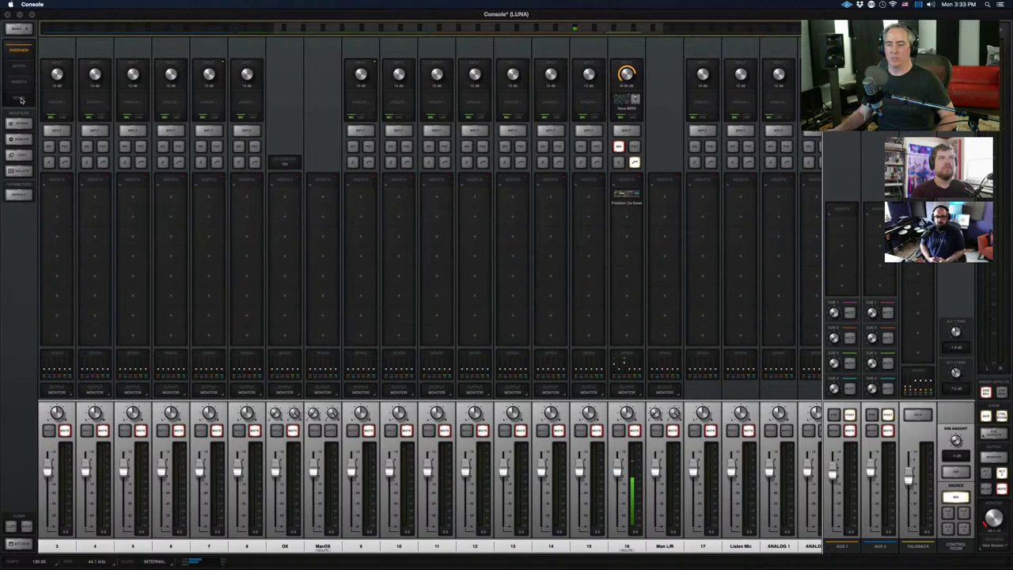
# Show the sends as full-length faders for all inputs, compare the aux and cue buses, and end on Cue 1
pyautogui.click(19, 96)
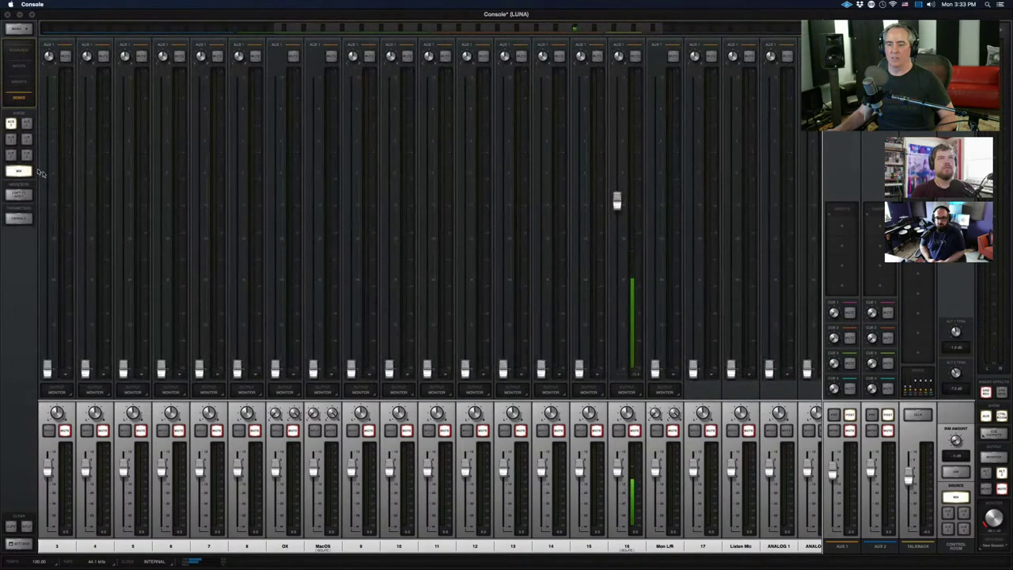
pyautogui.click(27, 126)
pyautogui.click(11, 139)
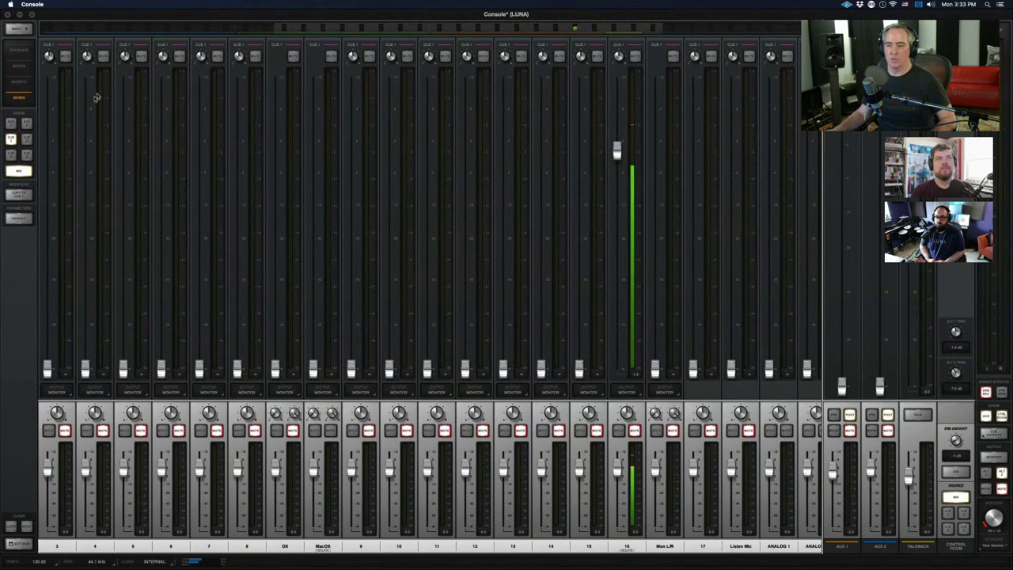
pyautogui.click(24, 141)
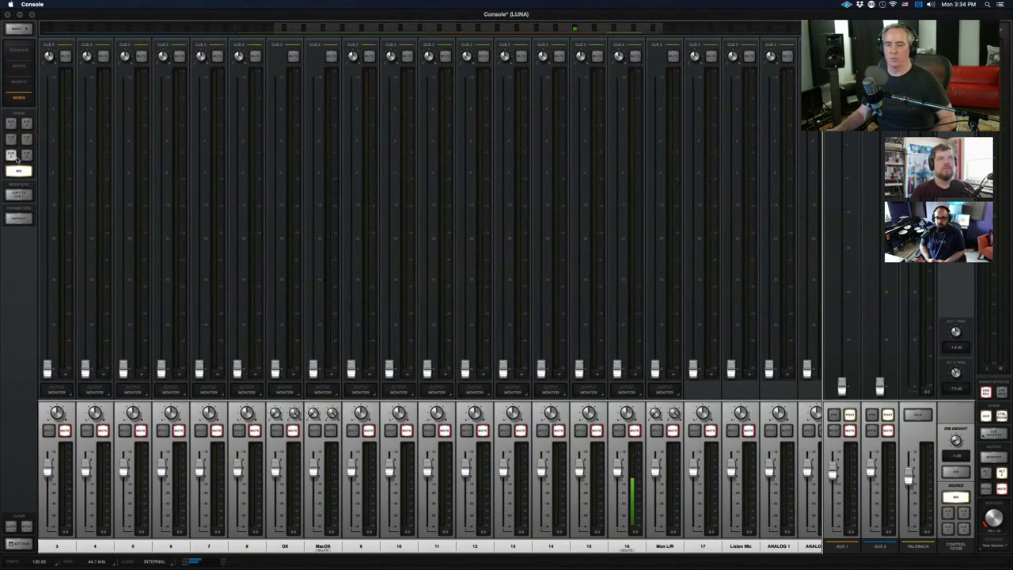
pyautogui.click(11, 141)
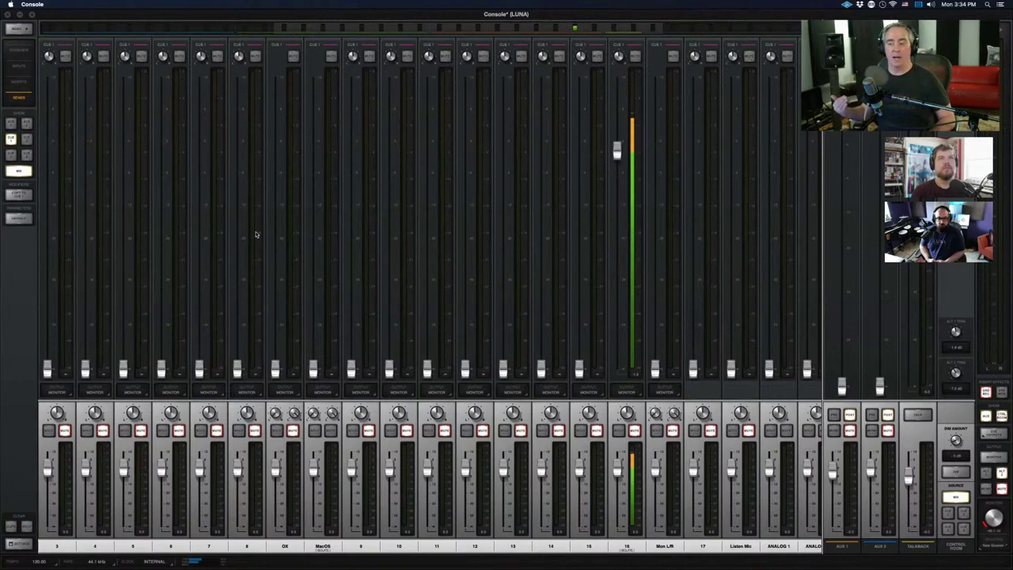
# Switch to Pro Tools, check the Options settings for low latency monitoring, and test Audio 7's input by record-arming and disarming the track
pyautogui.press('super+Tab')
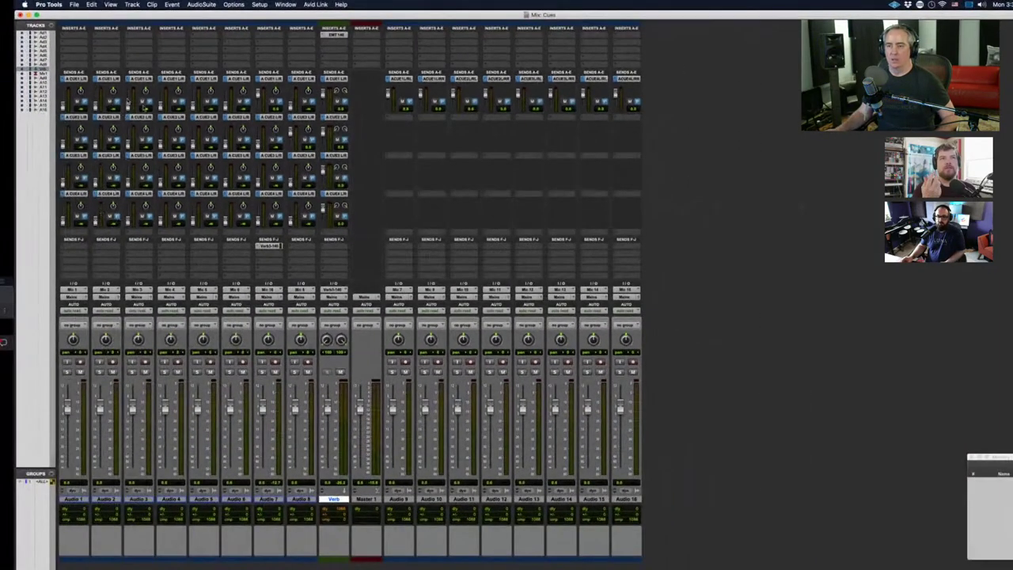
pyautogui.click(234, 5)
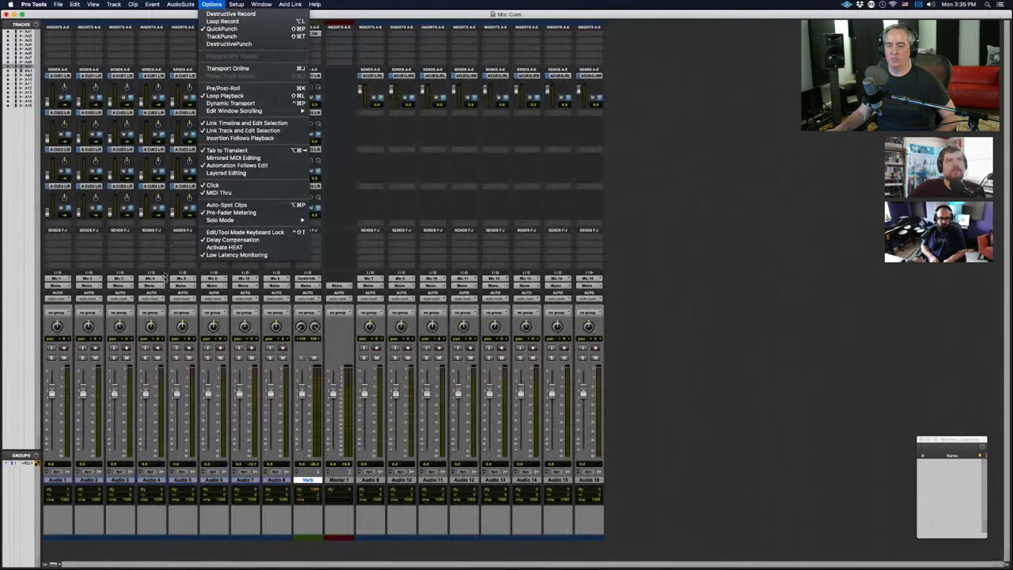
pyautogui.click(624, 279)
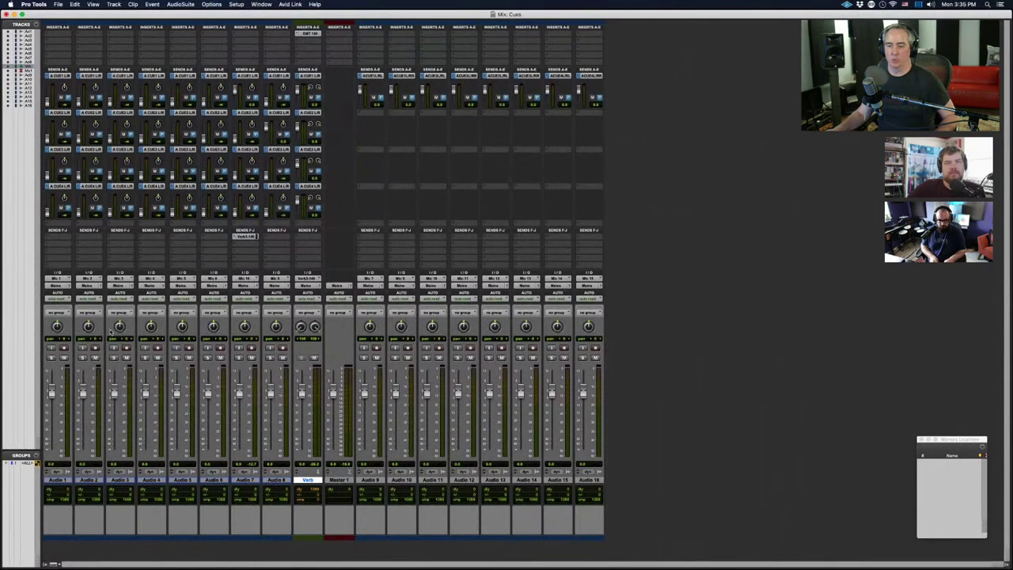
pyautogui.click(252, 347)
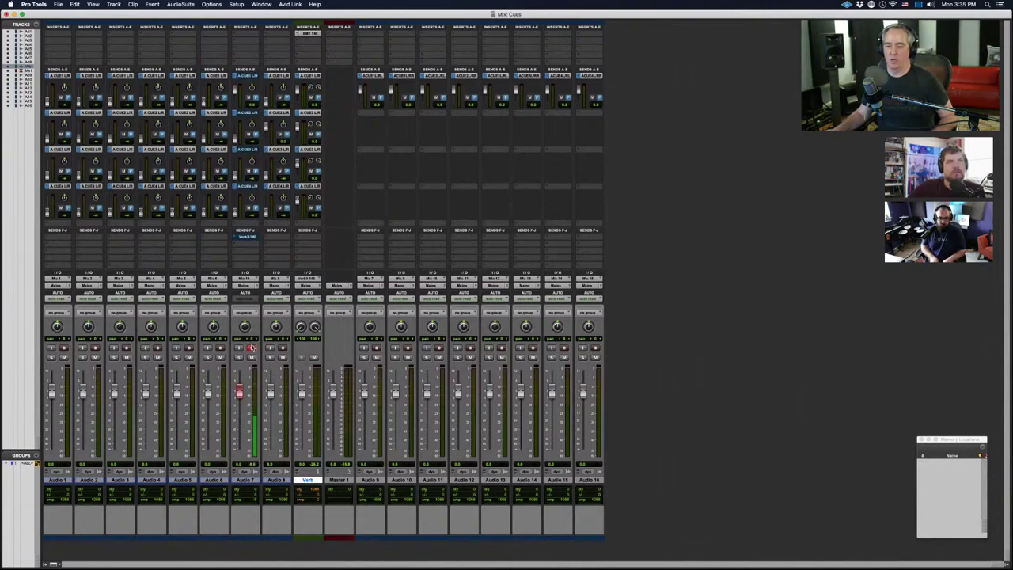
pyautogui.click(252, 347)
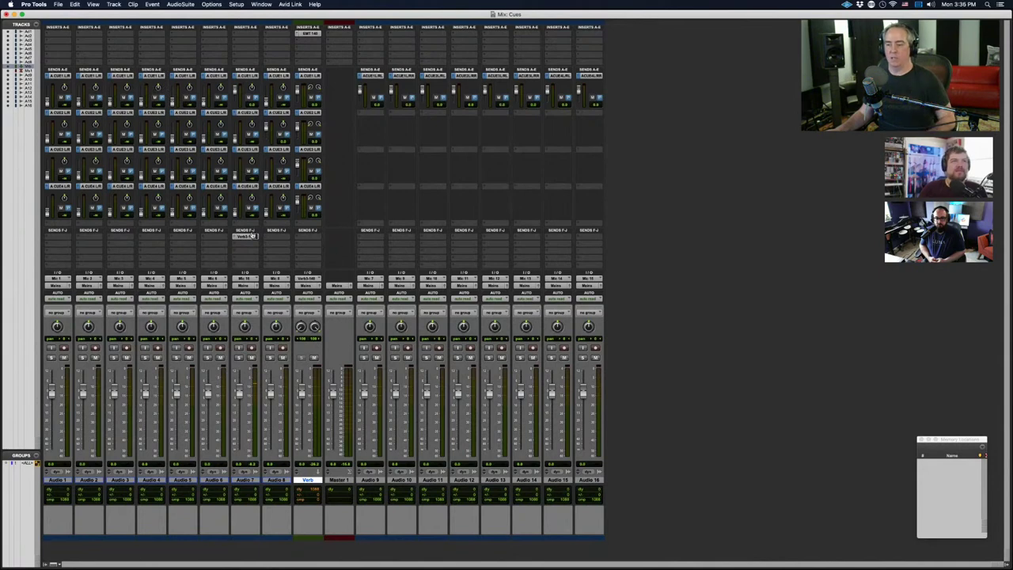
# In Console's overview, insert the EMT 140 reverb on AUX 1, close its plug-in window, and check input 16's sends
pyautogui.press('super+Tab')
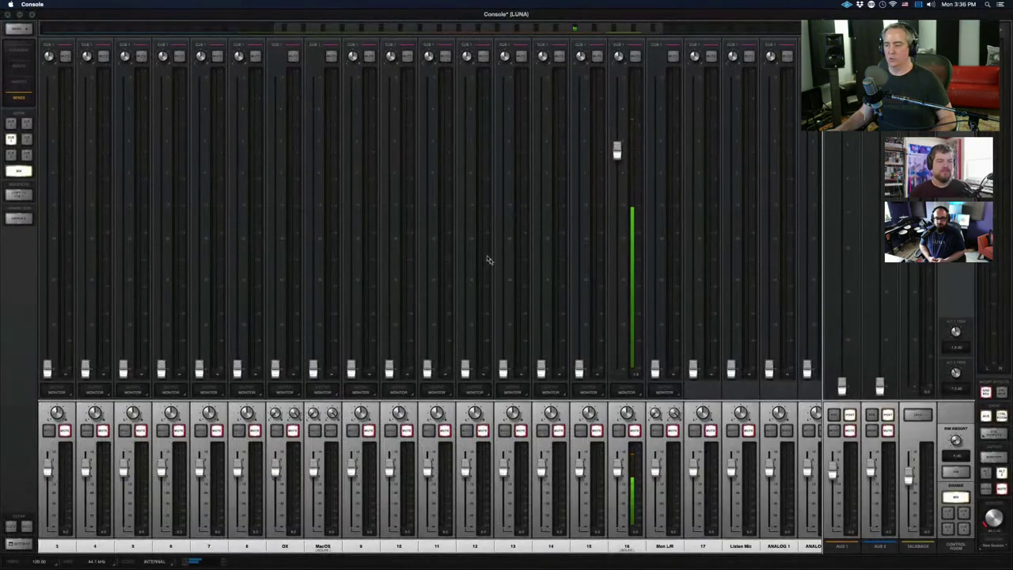
pyautogui.press('super+1')
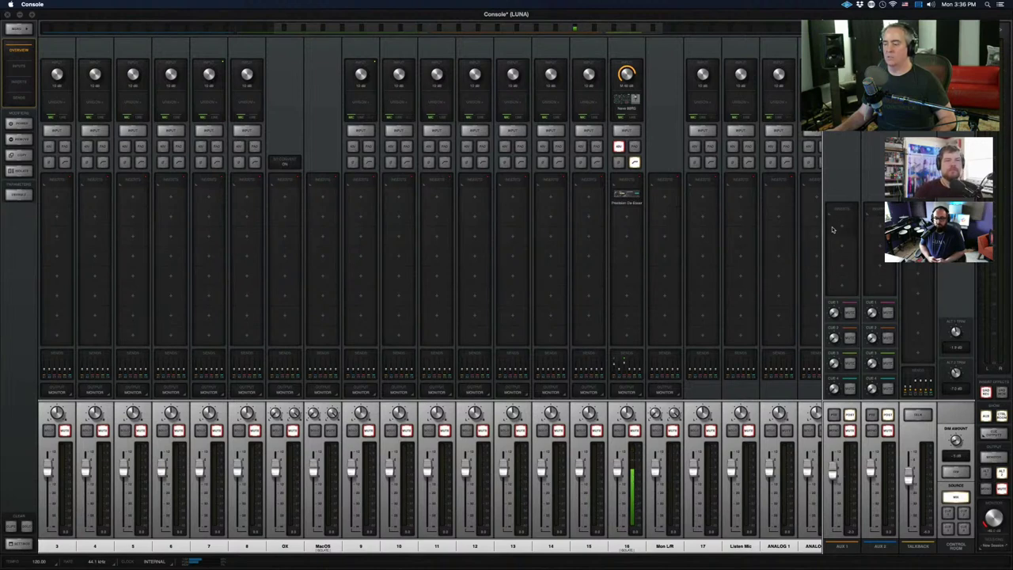
pyautogui.click(833, 230)
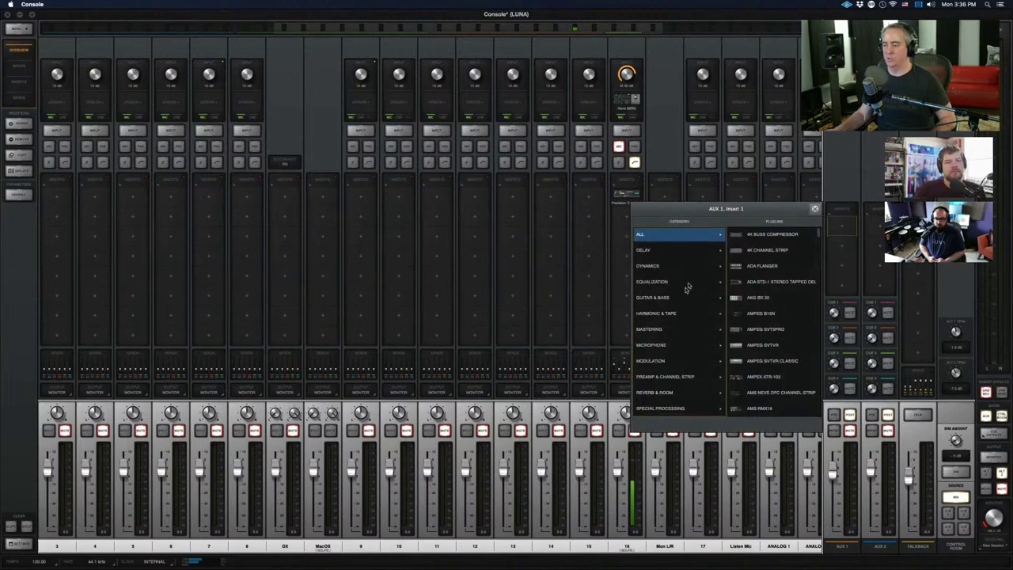
pyautogui.click(670, 394)
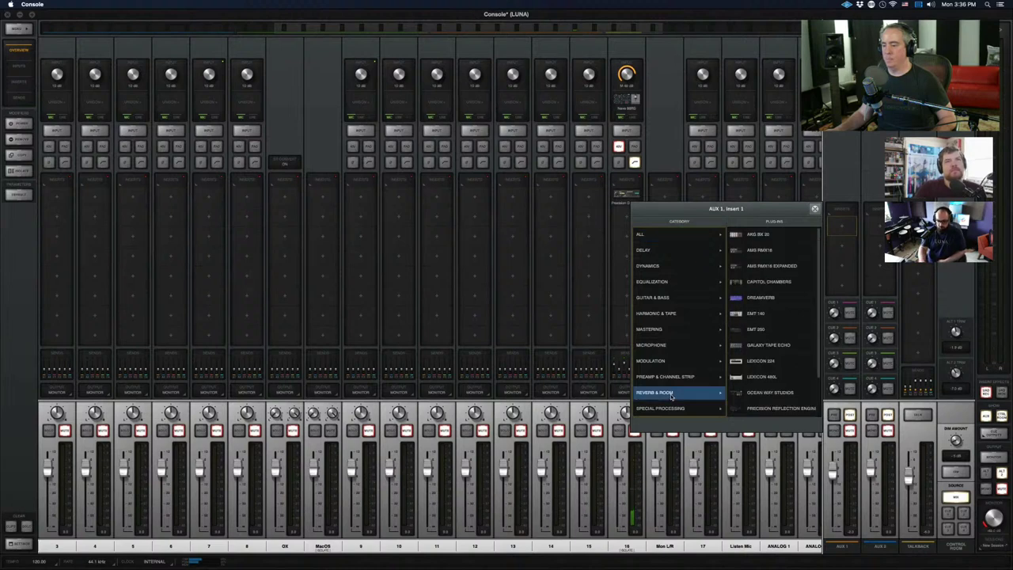
pyautogui.click(777, 315)
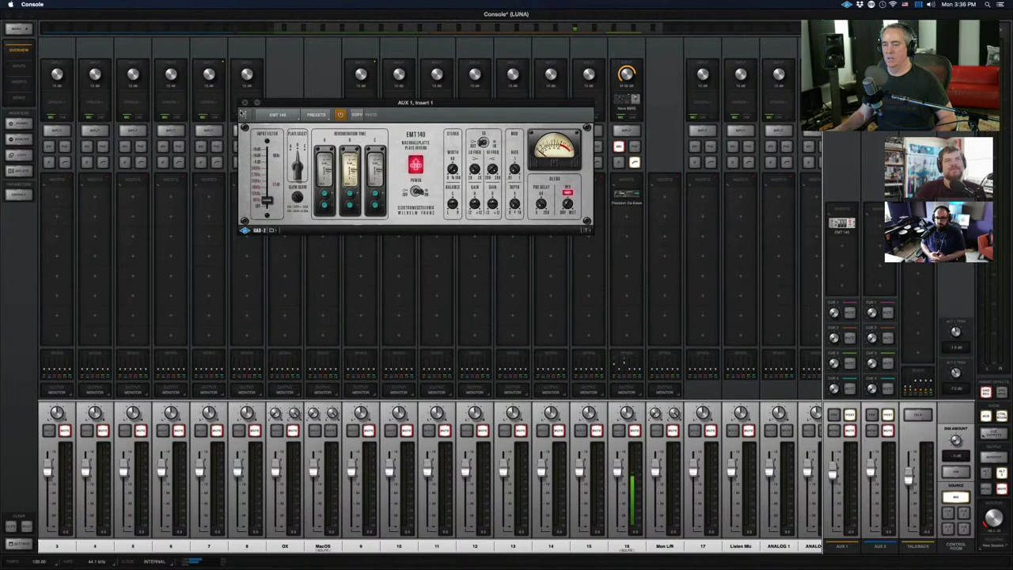
pyautogui.click(247, 103)
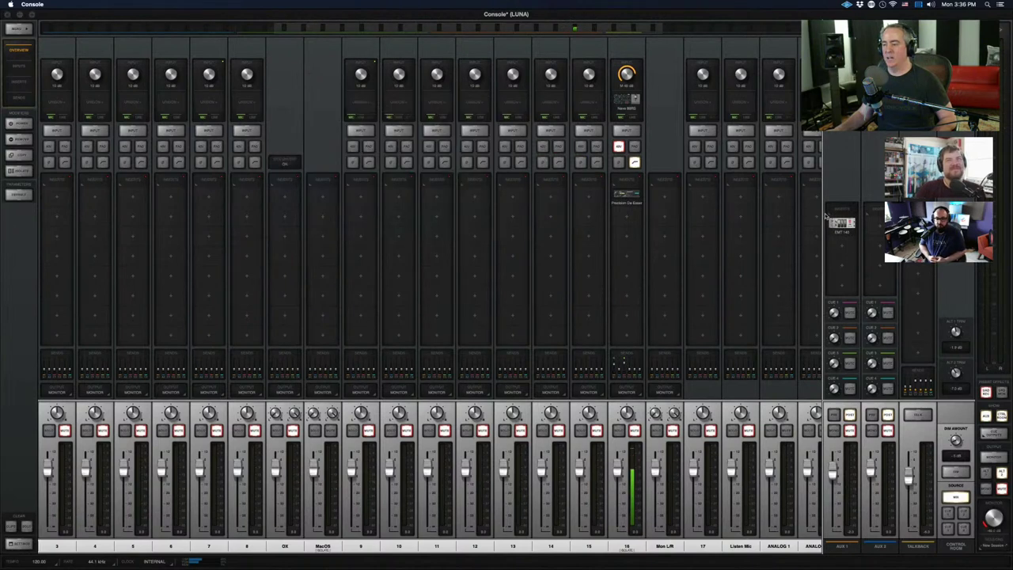
pyautogui.click(637, 358)
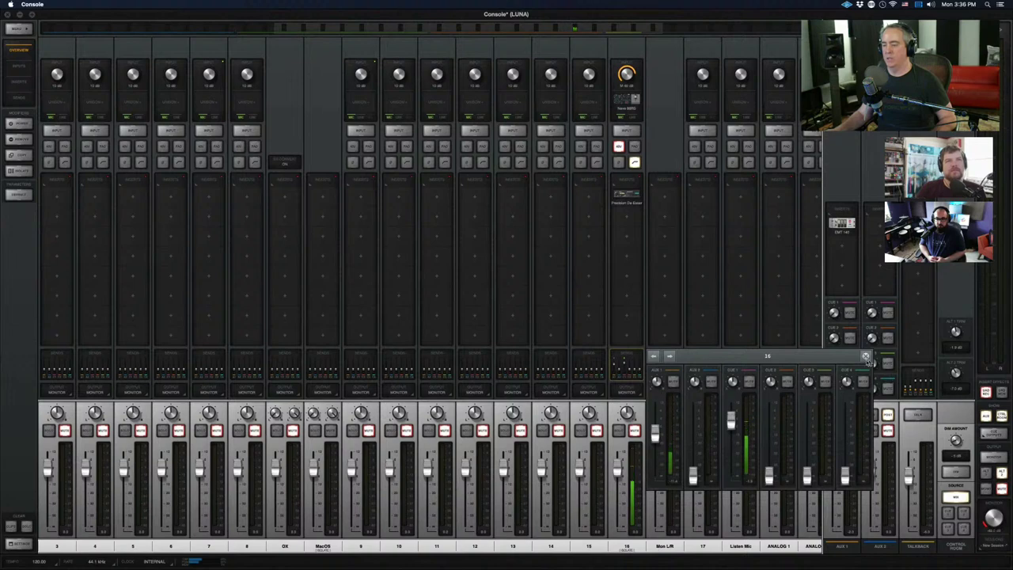
pyautogui.click(866, 357)
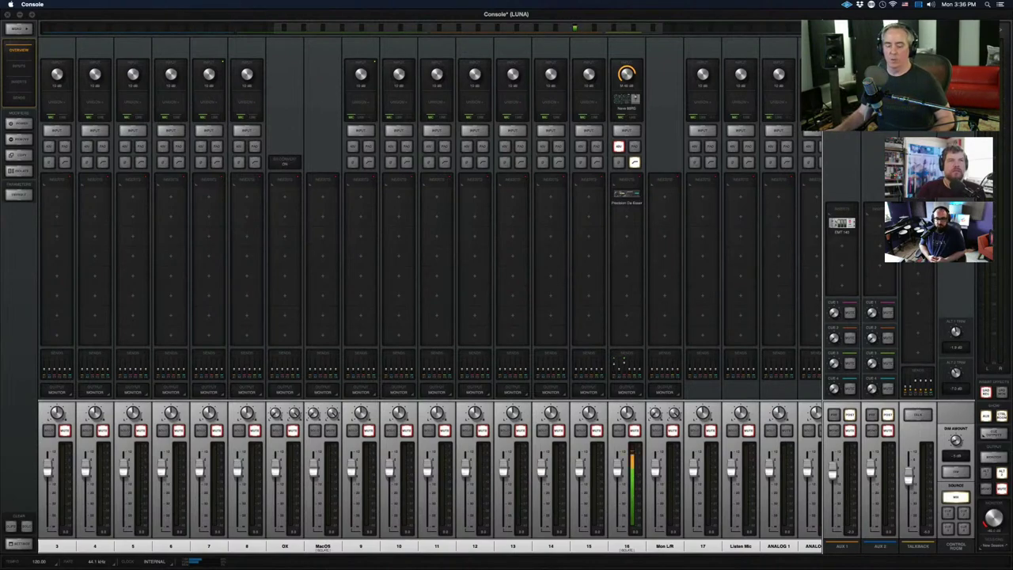
# In Pro Tools, bypass the EMT 140 on the Verb track and route Audio 4's output to Rtn 1
pyautogui.press('super+Tab')
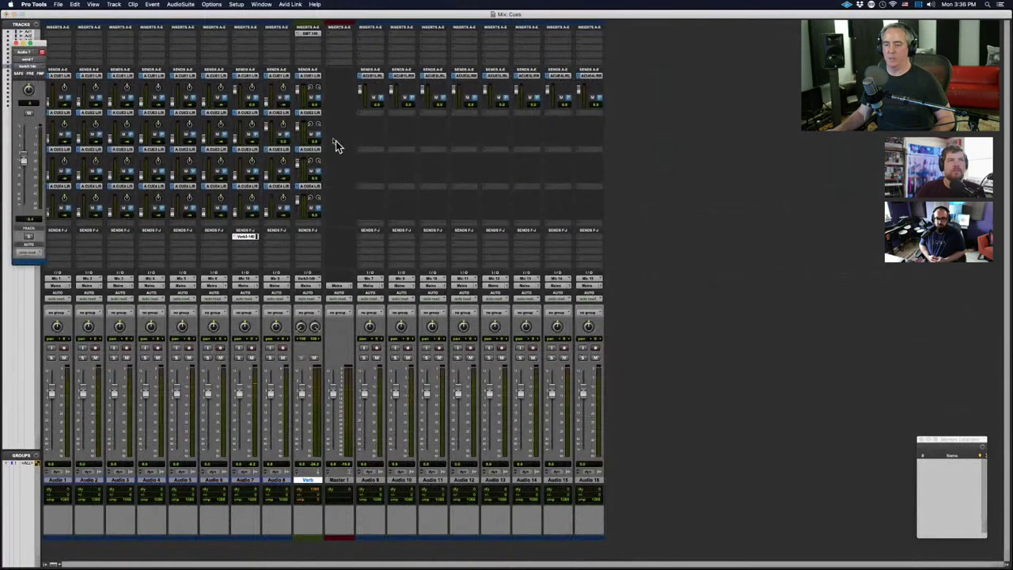
pyautogui.click(309, 33)
pyautogui.click(300, 69)
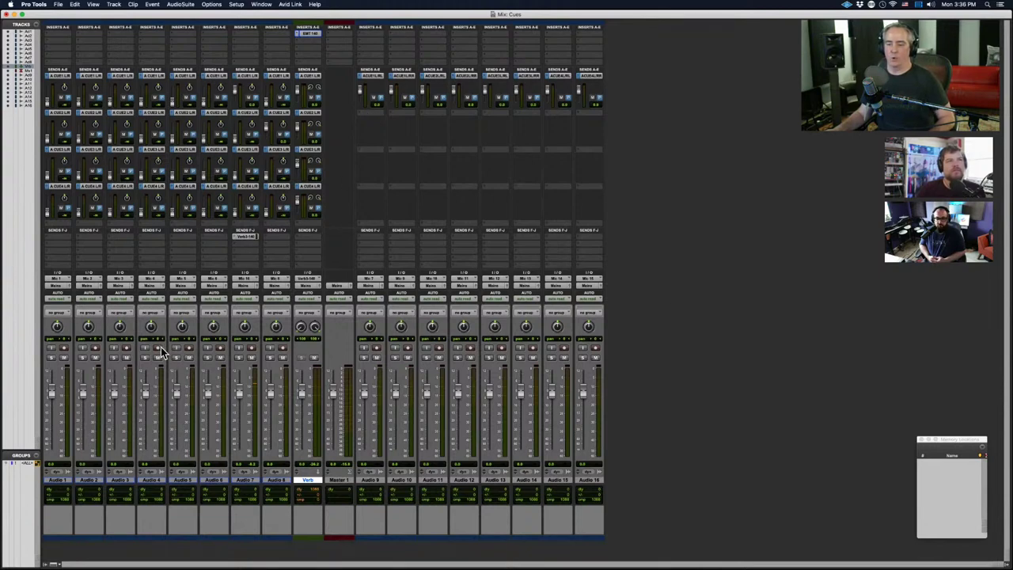
pyautogui.click(148, 286)
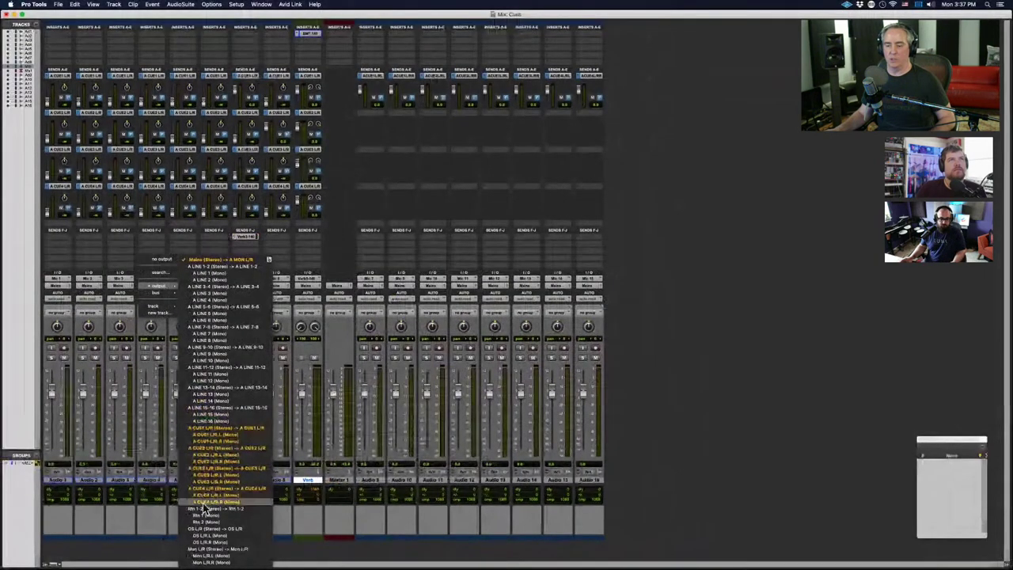
pyautogui.click(186, 463)
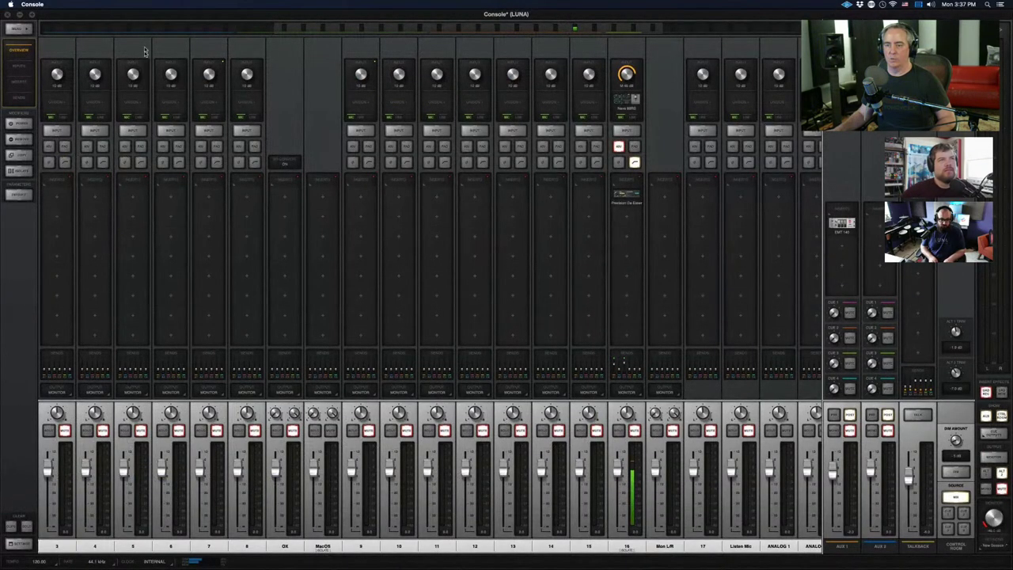
# In Console, raise the AUX 1 send of the Rtn 1 input and close its send view
pyautogui.hscroll(-5, 444, 455)
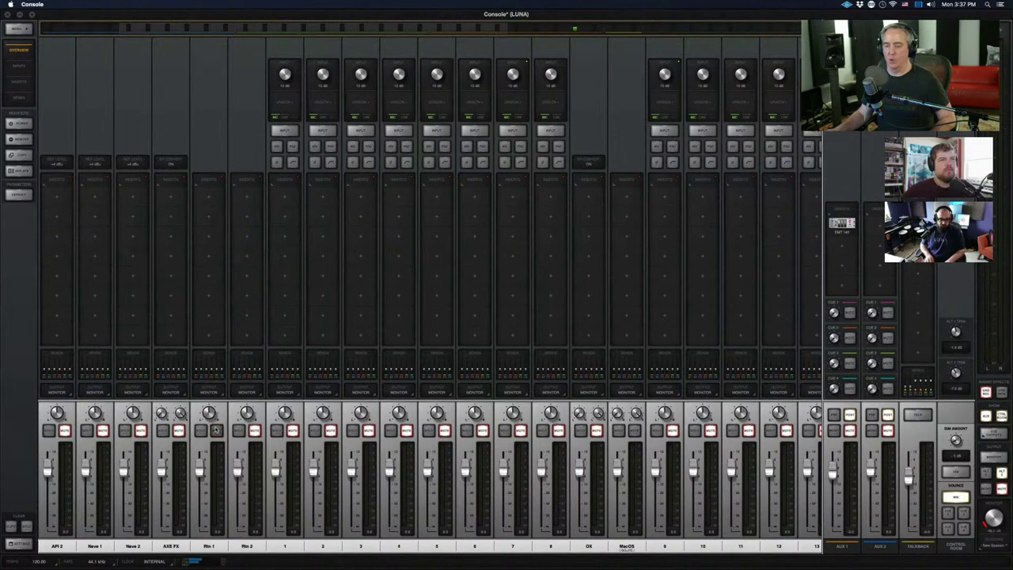
pyautogui.click(213, 393)
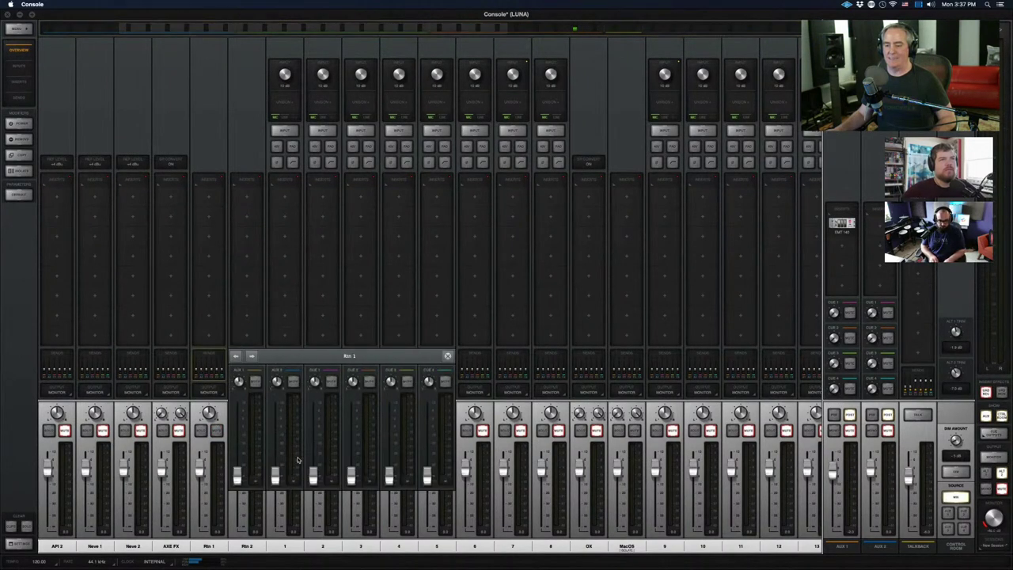
pyautogui.moveTo(242, 469); pyautogui.dragTo(249, 419)
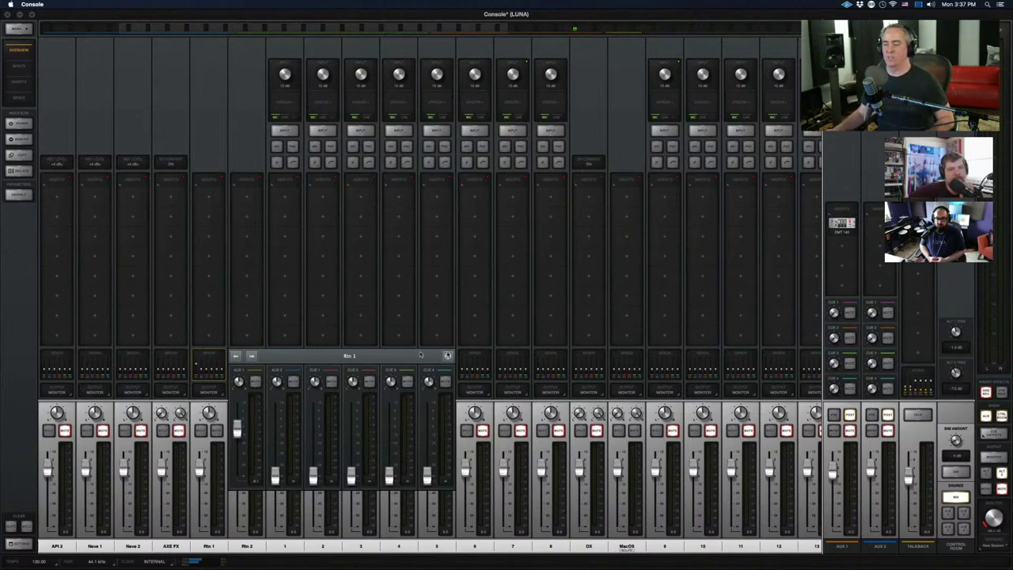
pyautogui.click(448, 356)
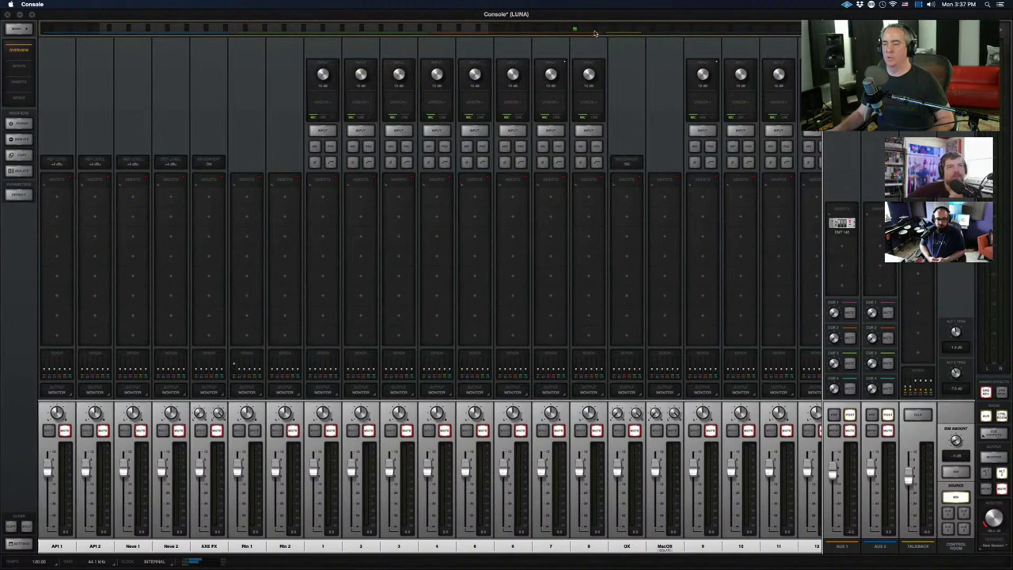
pyautogui.hscroll(5, 672, 380)
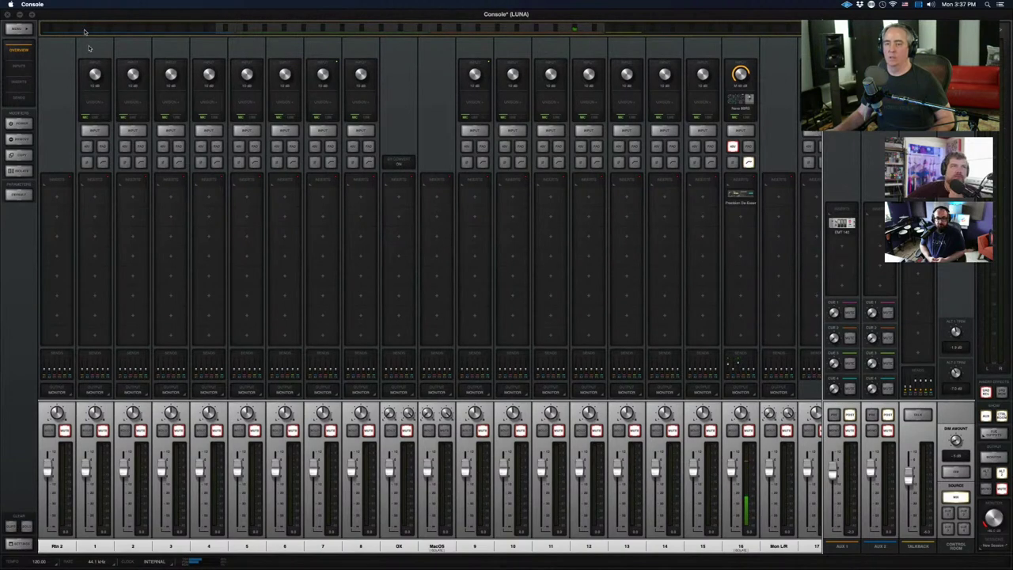
pyautogui.hscroll(-7, 251, 221)
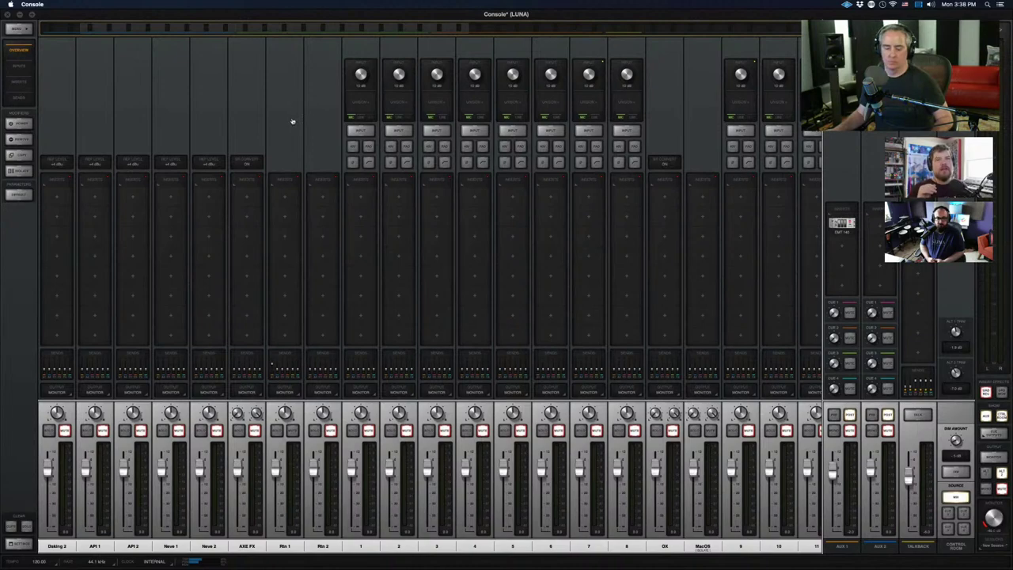
# Compare the Pro Tools mix with Console, look over Console's saved sessions, and close the session browser without loading one
pyautogui.press('super+Tab')
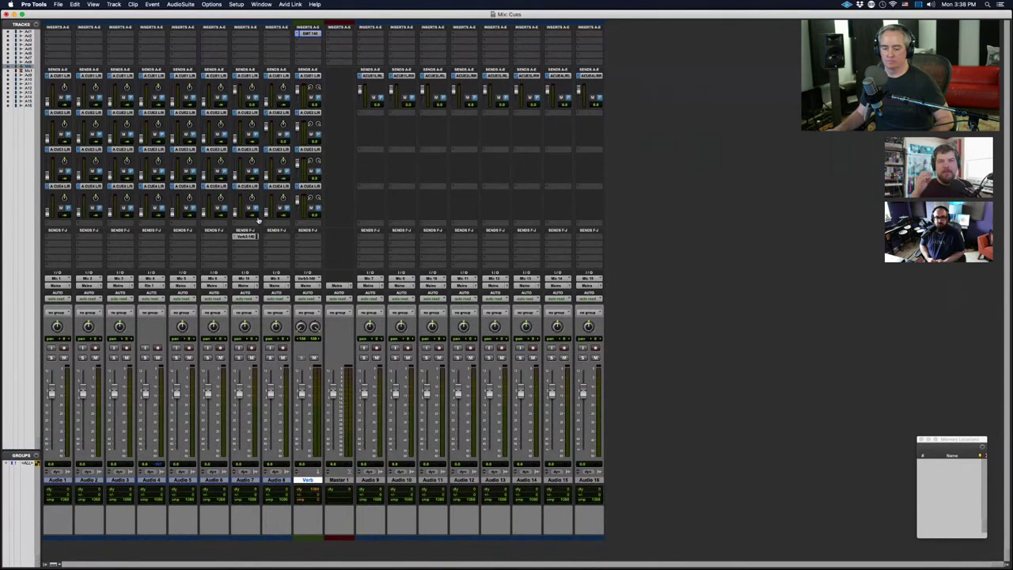
pyautogui.press('super+Tab')
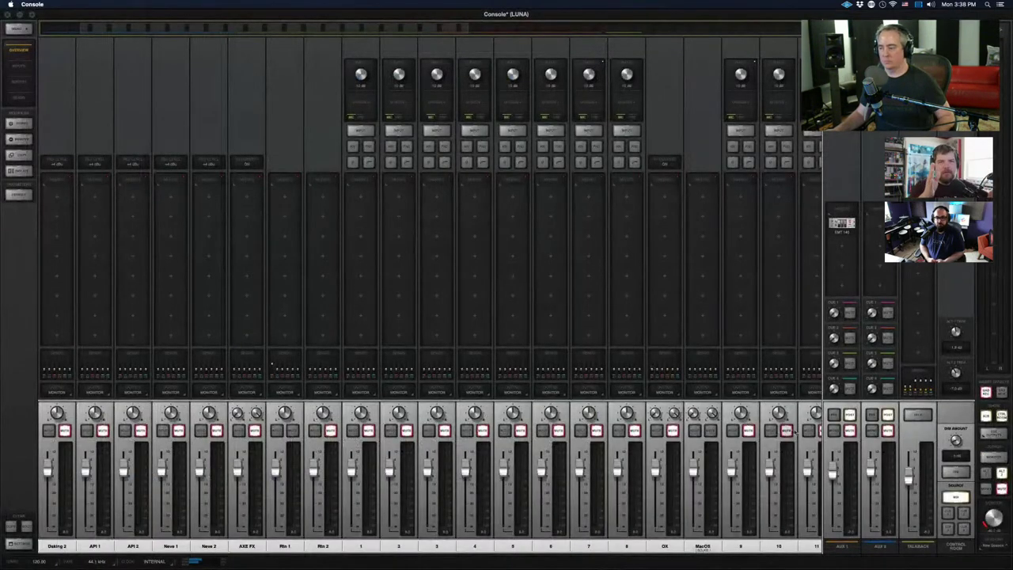
pyautogui.click(994, 545)
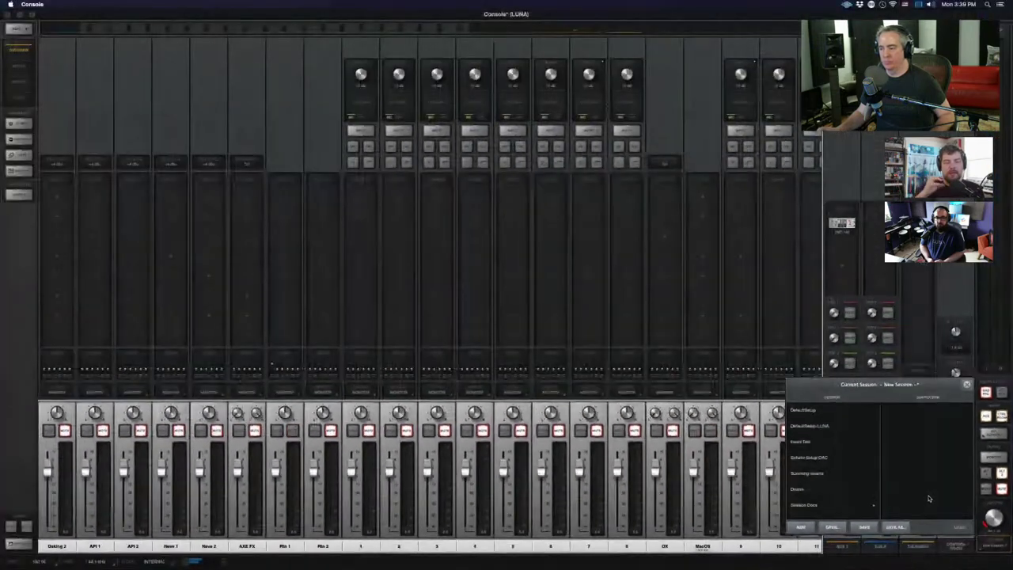
pyautogui.click(966, 385)
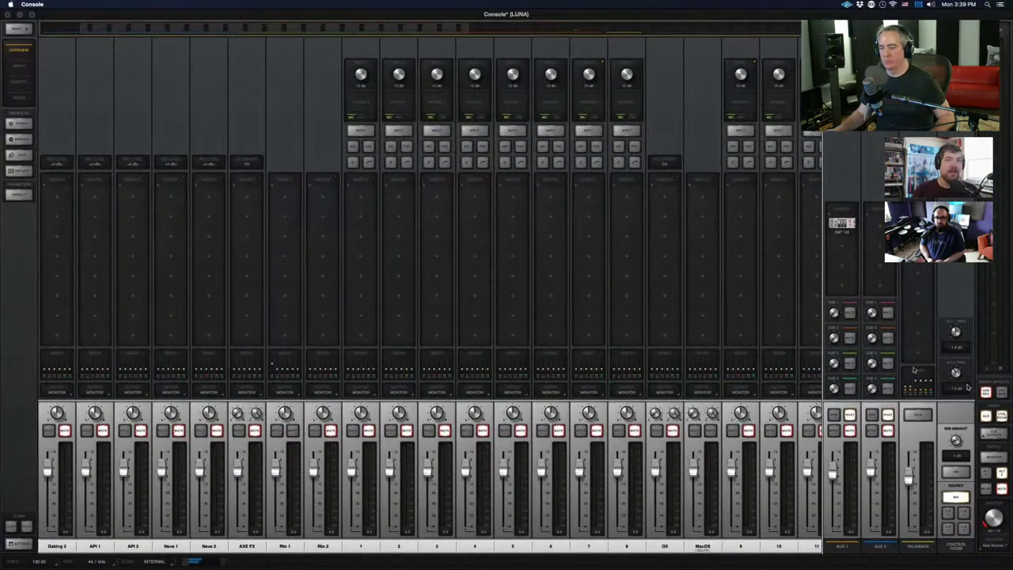